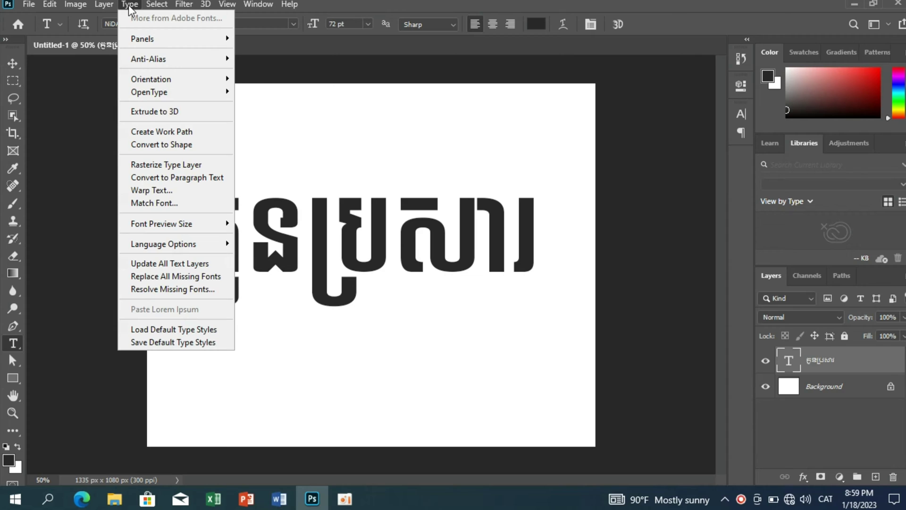
# Convert the Khmer text layer into a shape outline with editable anchor points
pyautogui.click(135, 144)
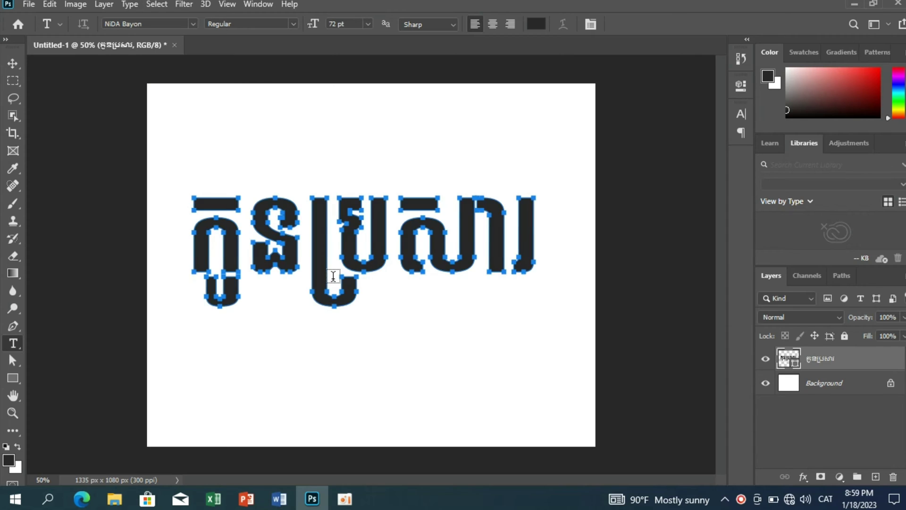
# Zoom into the first letter, then bow its left edge outward and its inner stem inward
pyautogui.scroll(2, 333, 276)
pyautogui.scroll(2, 415, 243)
pyautogui.scroll(2, 363, 208)
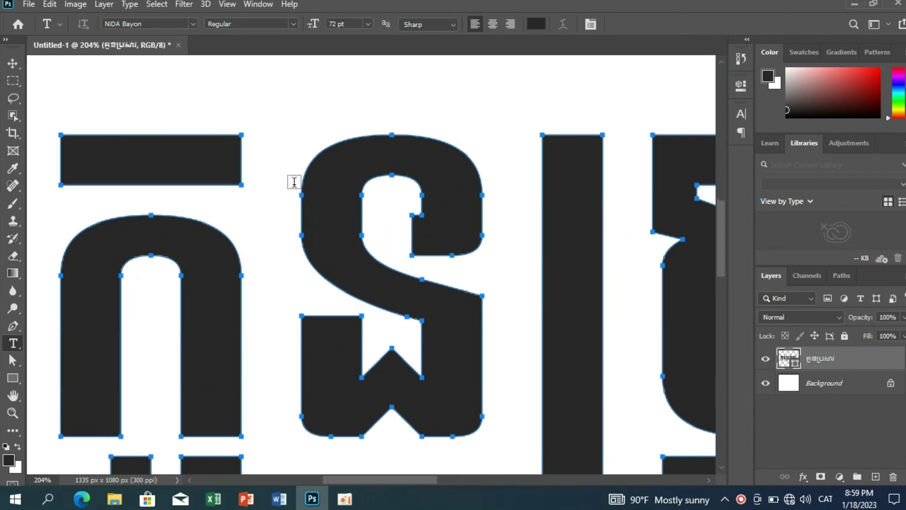
pyautogui.moveTo(277, 186); pyautogui.dragTo(354, 118)
pyautogui.scroll(-1, 178, 284)
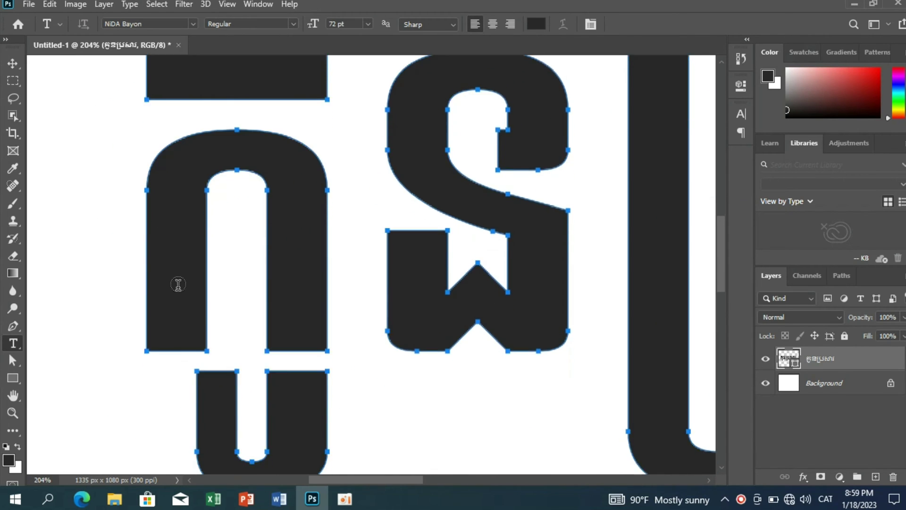
pyautogui.click(14, 365)
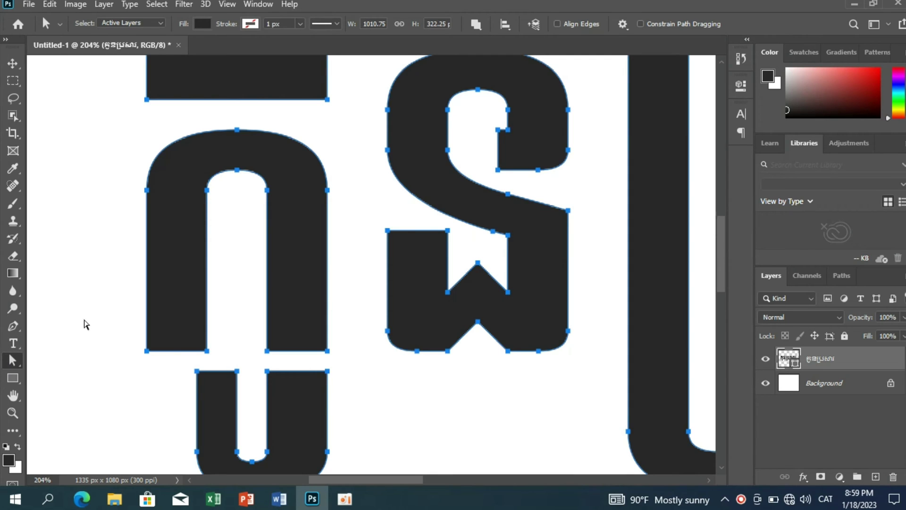
pyautogui.moveTo(93, 277); pyautogui.dragTo(222, 357)
pyautogui.press('p')
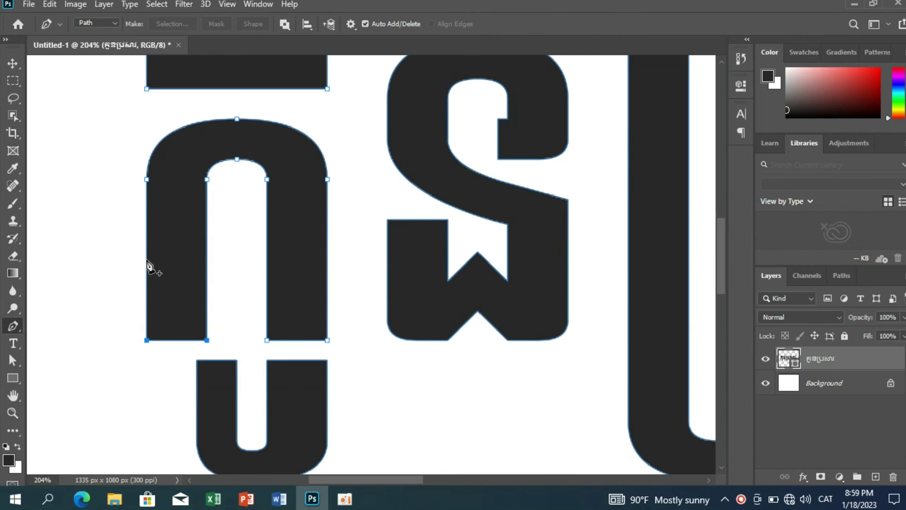
pyautogui.click(147, 260)
pyautogui.click(13, 360)
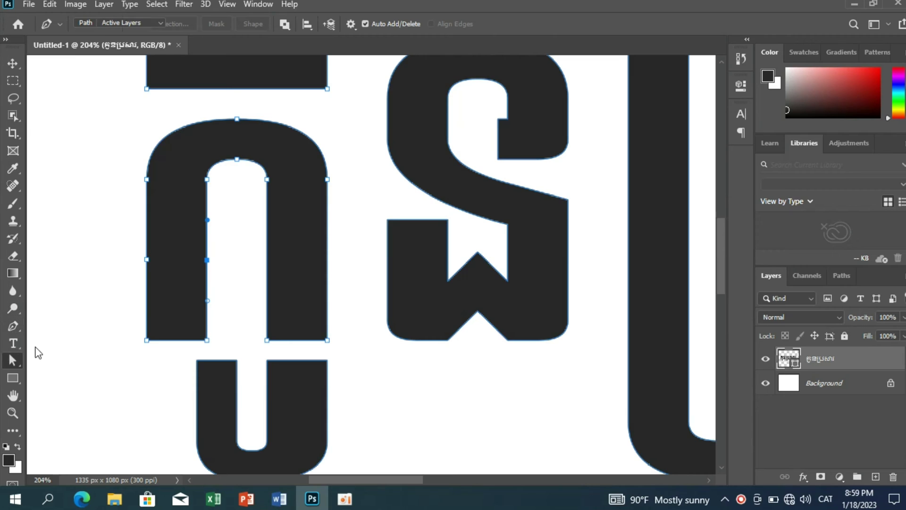
pyautogui.moveTo(147, 259); pyautogui.dragTo(133, 259)
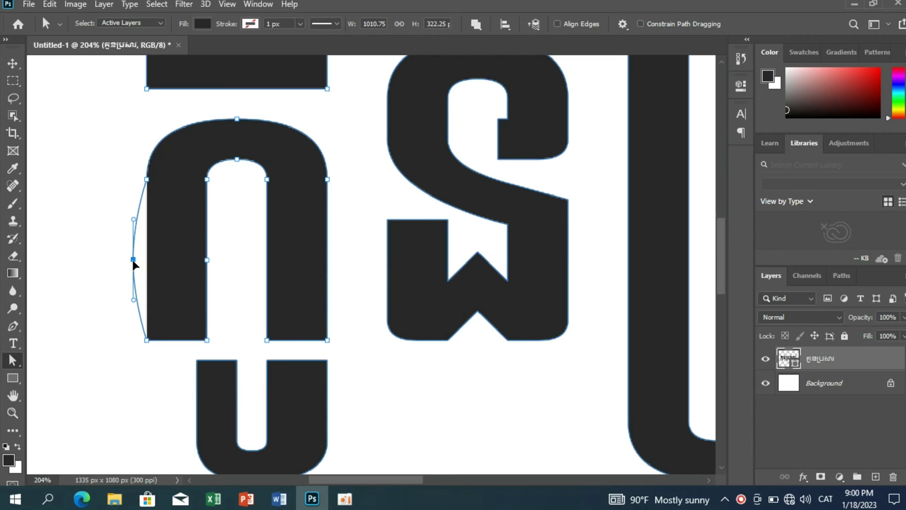
pyautogui.moveTo(206, 260); pyautogui.dragTo(188, 259)
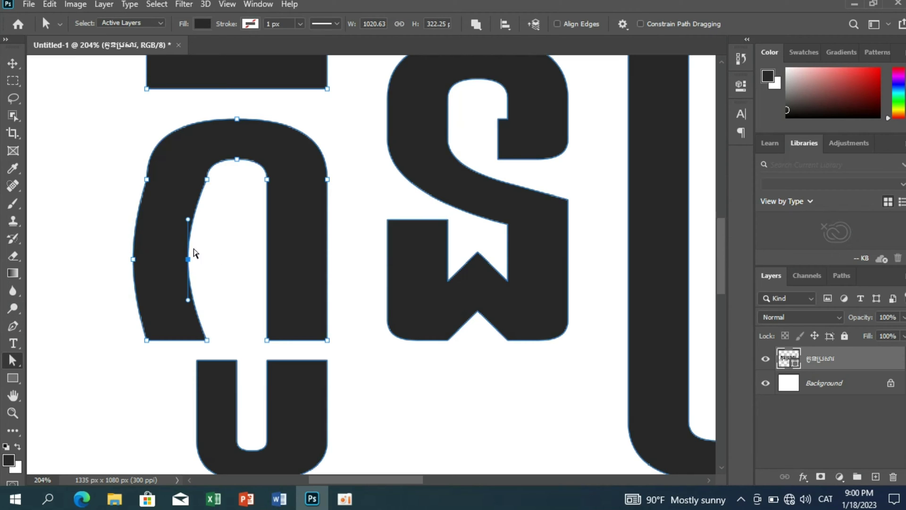
# Remove the first letter's top corner anchors and round off its bottom-left corner
pyautogui.click(13, 325)
pyautogui.click(207, 179)
pyautogui.click(146, 180)
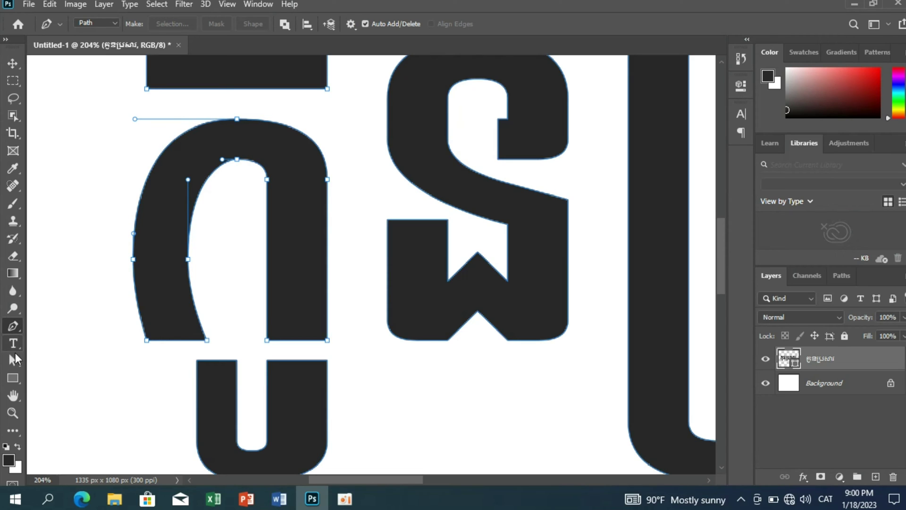
pyautogui.press('a')
pyautogui.moveTo(147, 340)
pyautogui.mouseDown()
pyautogui.moveTo(156, 325)
pyautogui.moveTo(165, 341)
pyautogui.mouseUp()
pyautogui.click(13, 325)
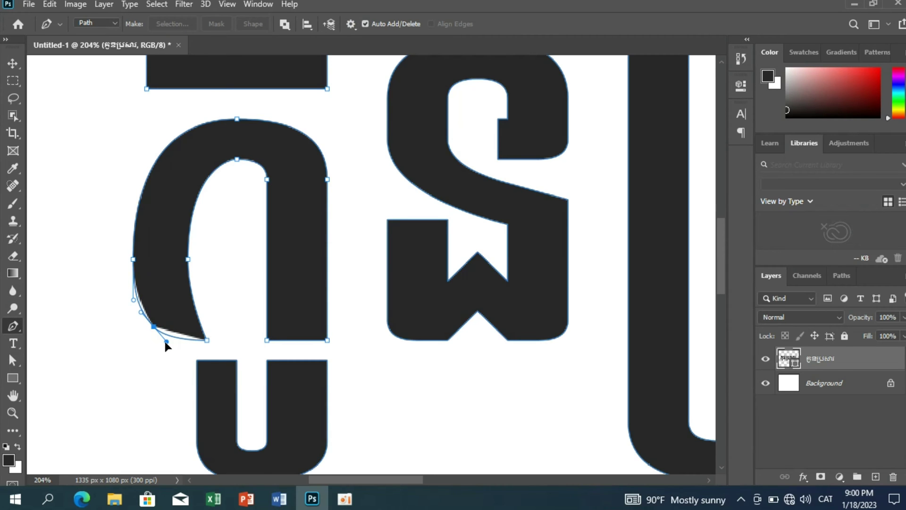
# Reshape the first letter's left curve into a tapered stroke
pyautogui.scroll(1, 128, 330)
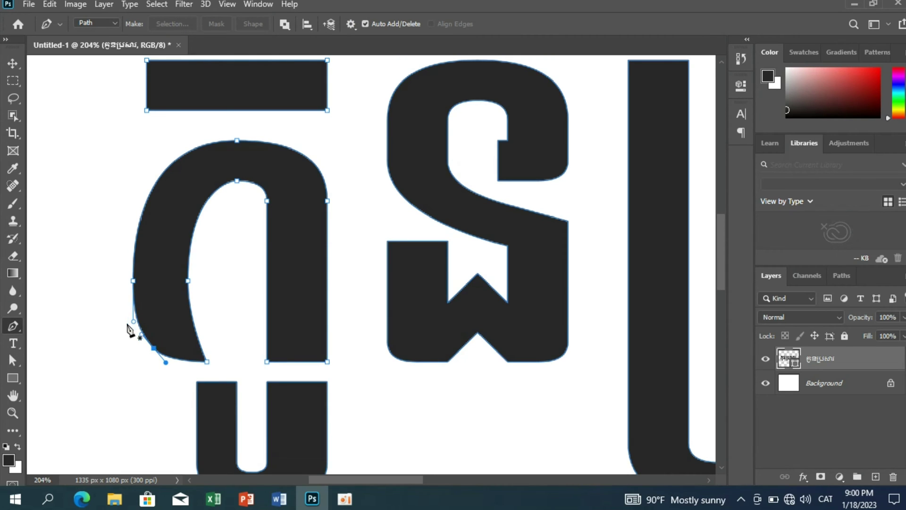
pyautogui.keyDown('ctrl'); pyautogui.click(133, 280); pyautogui.keyUp('ctrl')
pyautogui.press('a')
pyautogui.scroll(1, 135, 319)
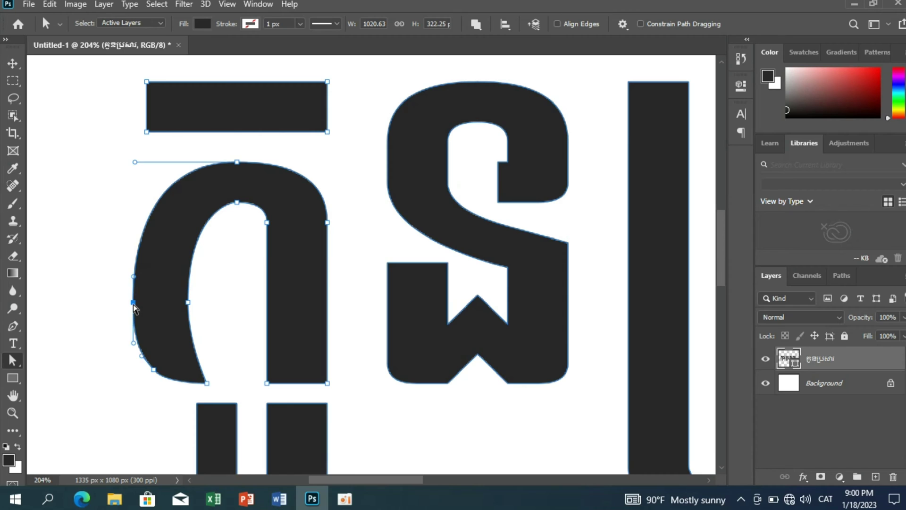
pyautogui.moveTo(133, 302); pyautogui.dragTo(130, 294)
# Pull the first letter's right stem out into a pointed tail sweeping right
pyautogui.scroll(-1, 349, 281)
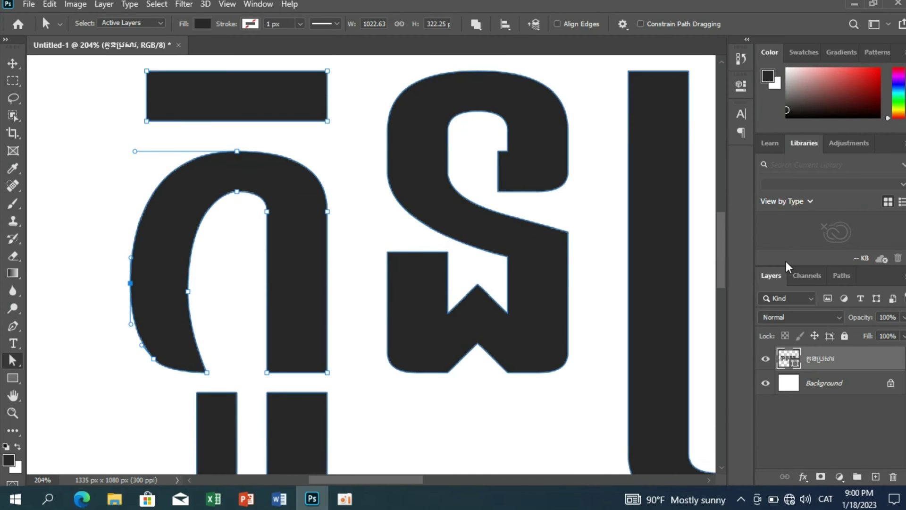
pyautogui.scroll(-2, 333, 339)
pyautogui.scroll(-3, 350, 324)
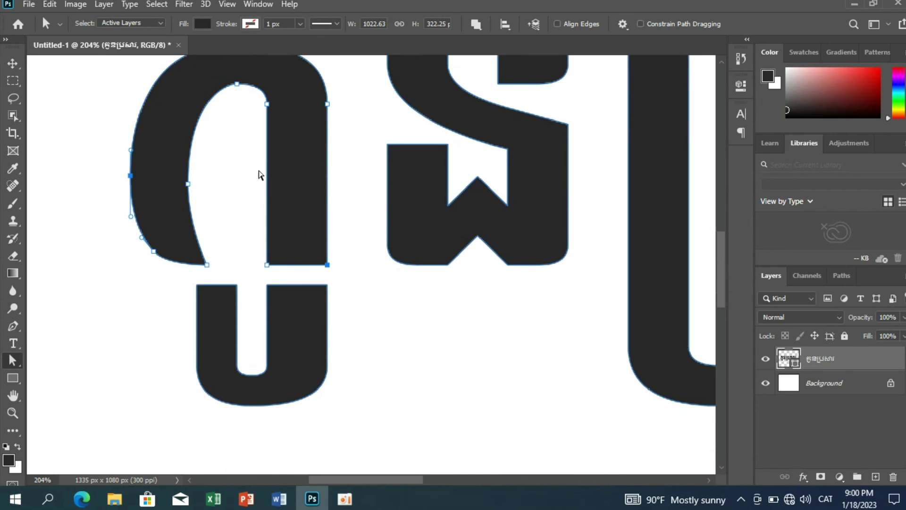
pyautogui.moveTo(259, 175); pyautogui.dragTo(344, 273)
pyautogui.scroll(1, 260, 210)
pyautogui.press('p')
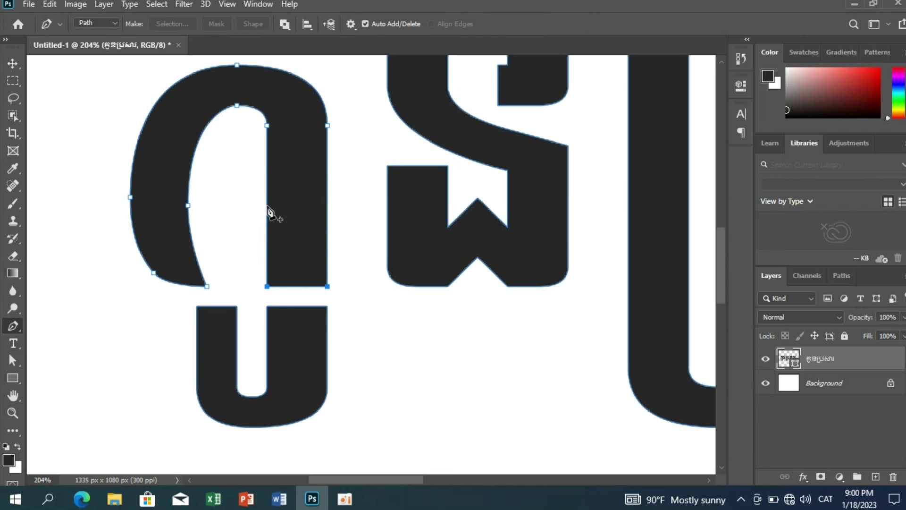
pyautogui.click(268, 206)
pyautogui.press('a')
pyautogui.moveTo(267, 286)
pyautogui.mouseDown()
pyautogui.moveTo(298, 272)
pyautogui.moveTo(364, 283)
pyautogui.mouseUp()
pyautogui.moveTo(298, 272); pyautogui.dragTo(301, 283)
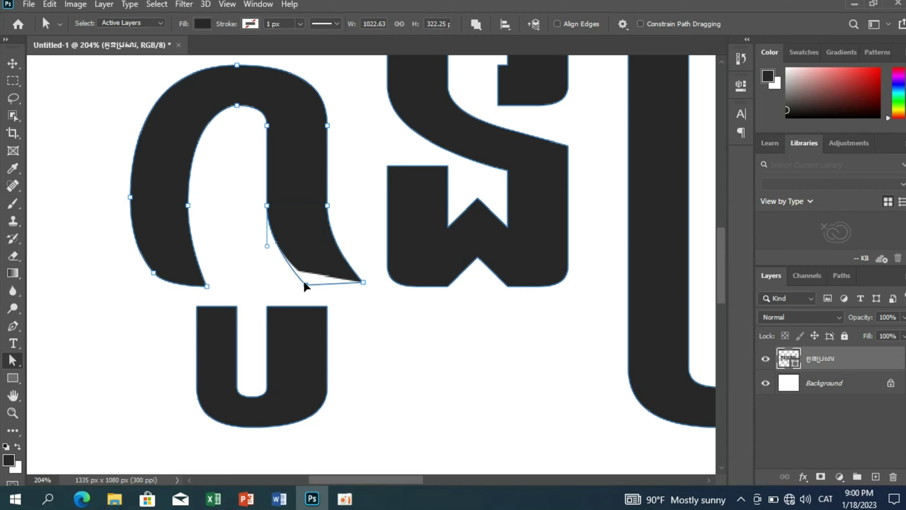
# Delete an extra tail anchor to smooth the curve, then select the next glyph's anchors
pyautogui.press('Escape')
pyautogui.scroll(1, 272, 245)
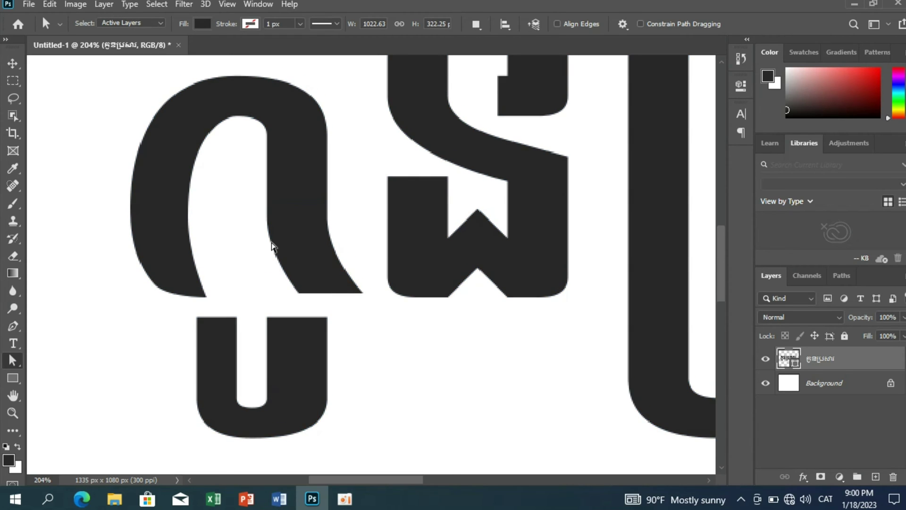
pyautogui.scroll(3, 231, 222)
pyautogui.click(276, 281)
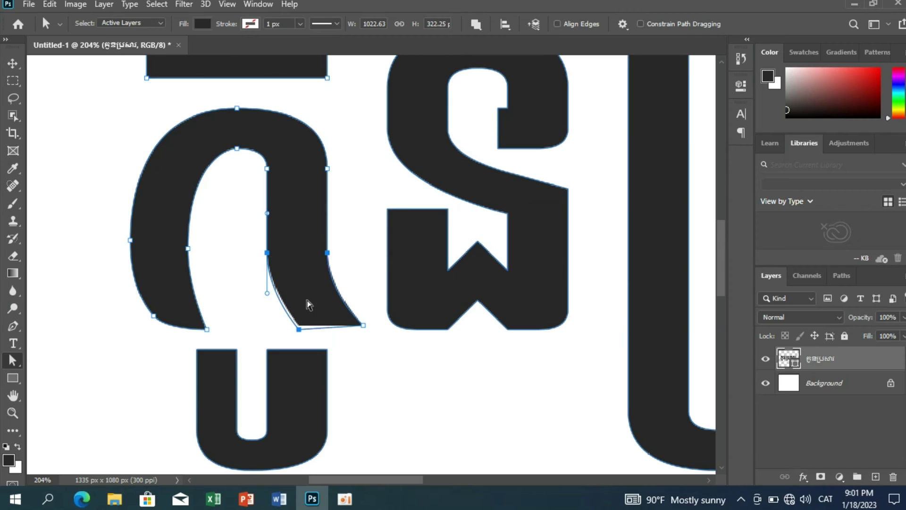
pyautogui.press('p')
pyautogui.click(299, 325)
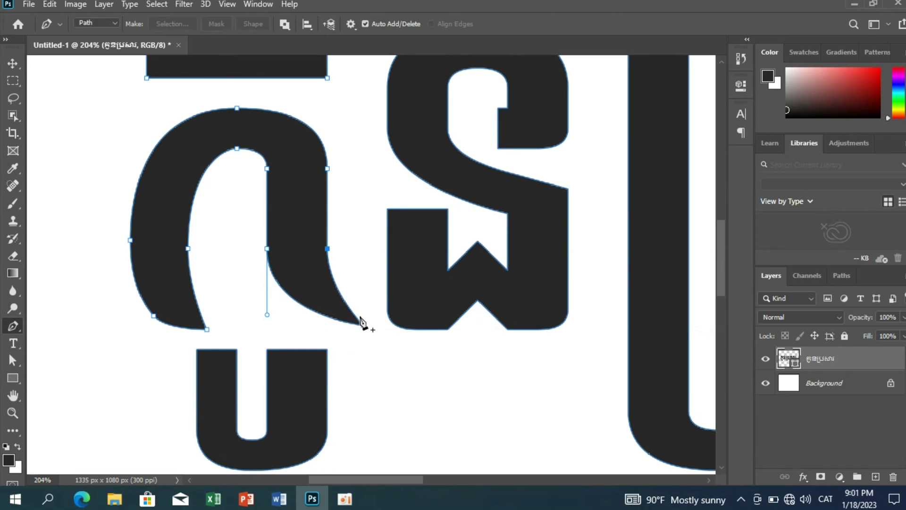
pyautogui.scroll(3, 354, 324)
pyautogui.press('a')
pyautogui.moveTo(267, 347); pyautogui.dragTo(268, 373)
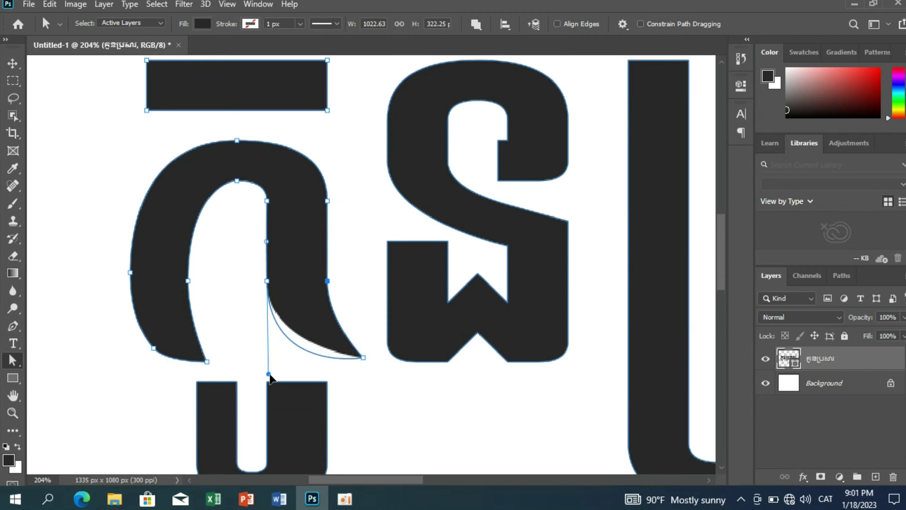
pyautogui.scroll(1, 421, 283)
pyautogui.moveTo(373, 77); pyautogui.dragTo(573, 416)
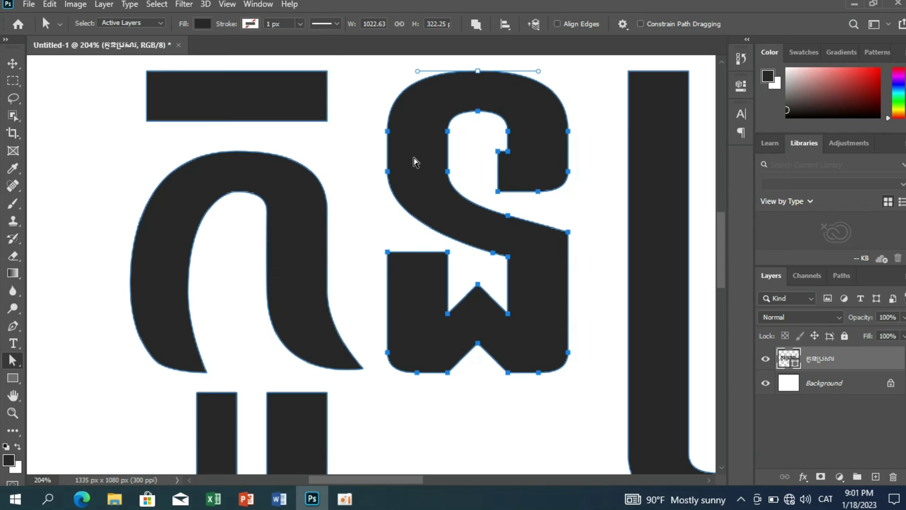
# Reposition the middle letter so it fits snugly beside the first letter
pyautogui.moveTo(373, 60); pyautogui.dragTo(600, 392)
pyautogui.scroll(3, 511, 252)
pyautogui.moveTo(511, 252); pyautogui.dragTo(390, 253)
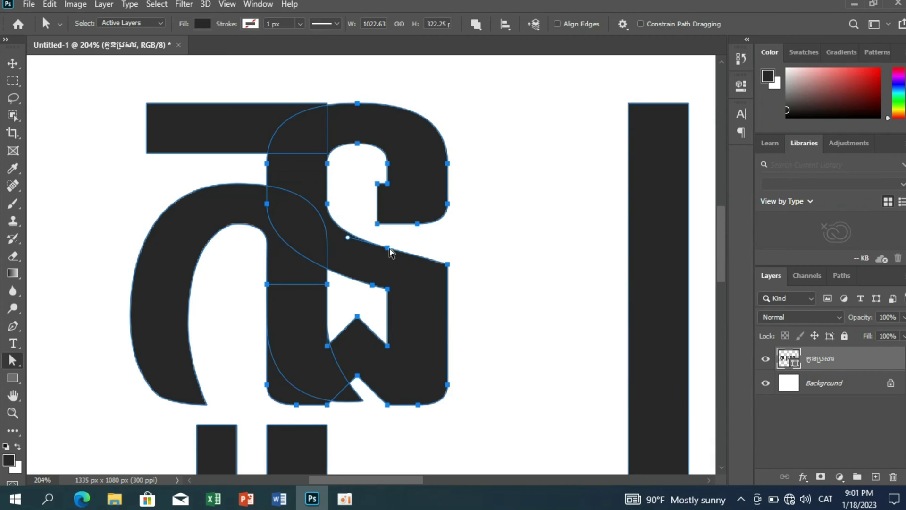
pyautogui.moveTo(364, 130); pyautogui.dragTo(429, 140)
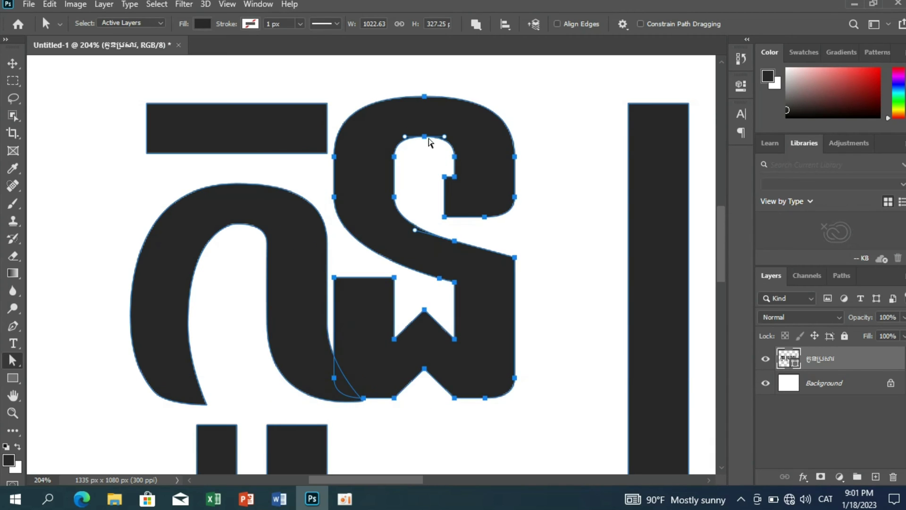
pyautogui.scroll(-2, 400, 308)
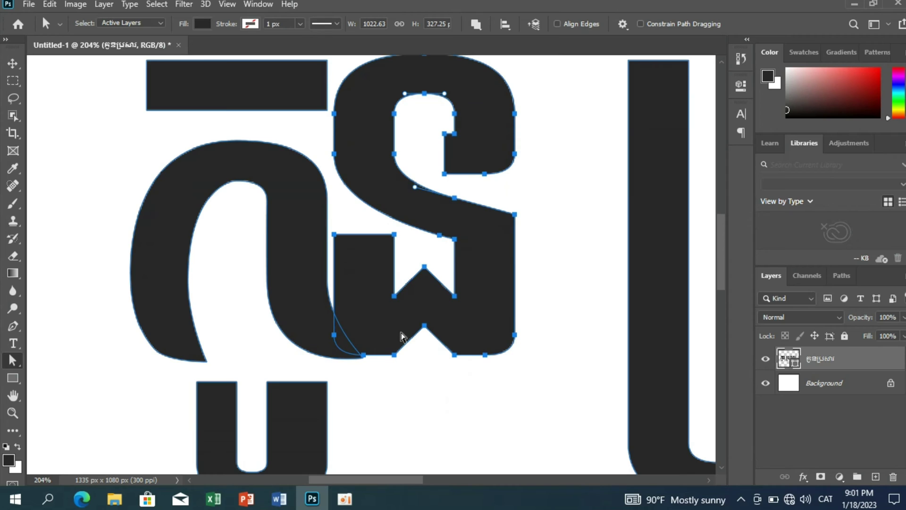
pyautogui.moveTo(400, 336); pyautogui.dragTo(400, 342)
pyautogui.click(534, 303)
pyautogui.scroll(1, 358, 325)
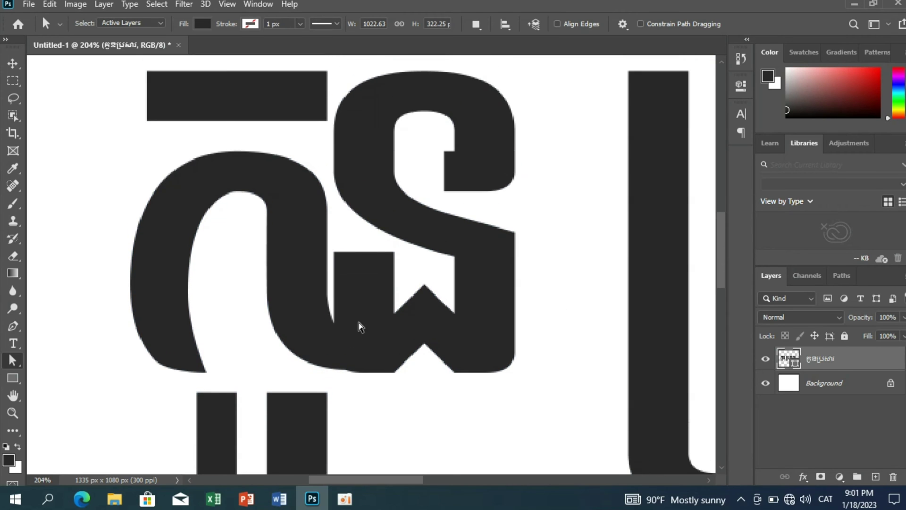
# Drag the middle letter's lower-left corner and notch anchors inward into a slanted edge
pyautogui.click(358, 326)
pyautogui.scroll(1, 338, 284)
pyautogui.moveTo(334, 274); pyautogui.dragTo(311, 277)
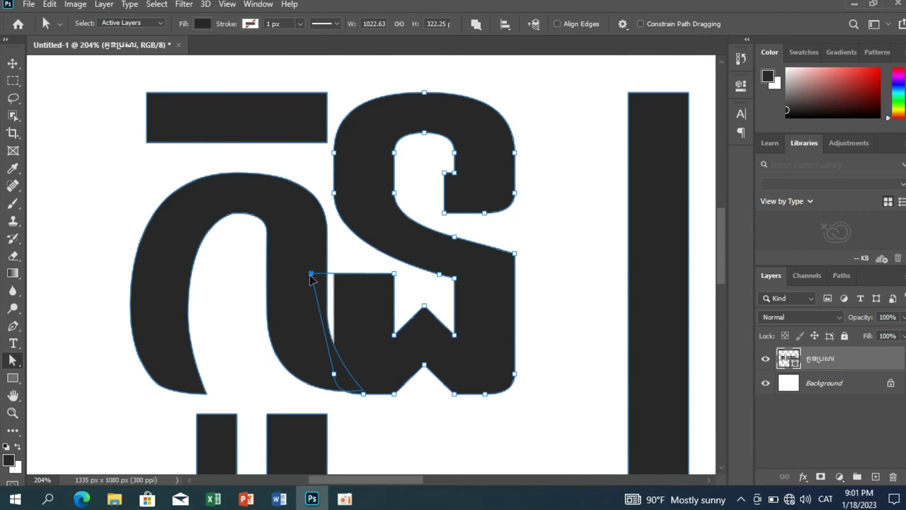
pyautogui.moveTo(334, 373); pyautogui.dragTo(293, 366)
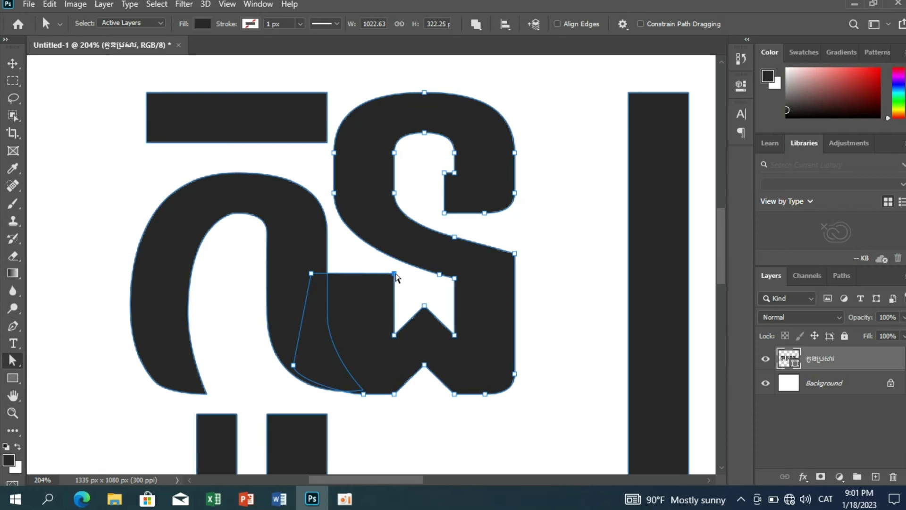
pyautogui.moveTo(394, 274); pyautogui.dragTo(377, 274)
pyautogui.moveTo(394, 335); pyautogui.dragTo(374, 335)
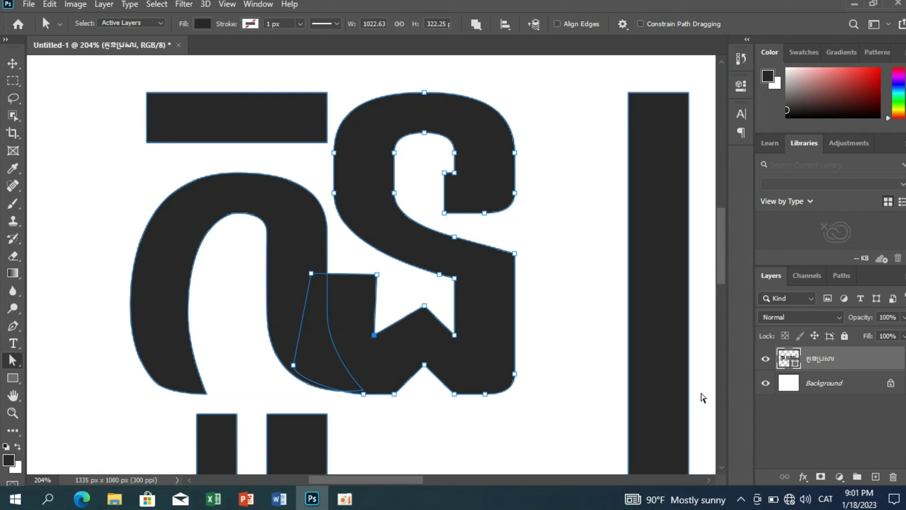
pyautogui.moveTo(376, 274); pyautogui.dragTo(295, 277)
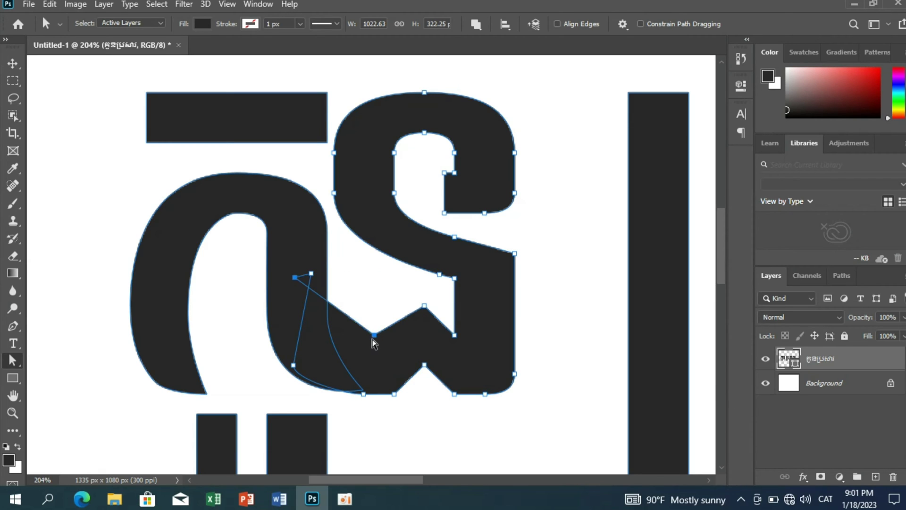
# Smooth the notch's bottom point, delete the extra point, and bend the bottom segment
pyautogui.click(13, 326)
pyautogui.moveTo(374, 335); pyautogui.dragTo(333, 357)
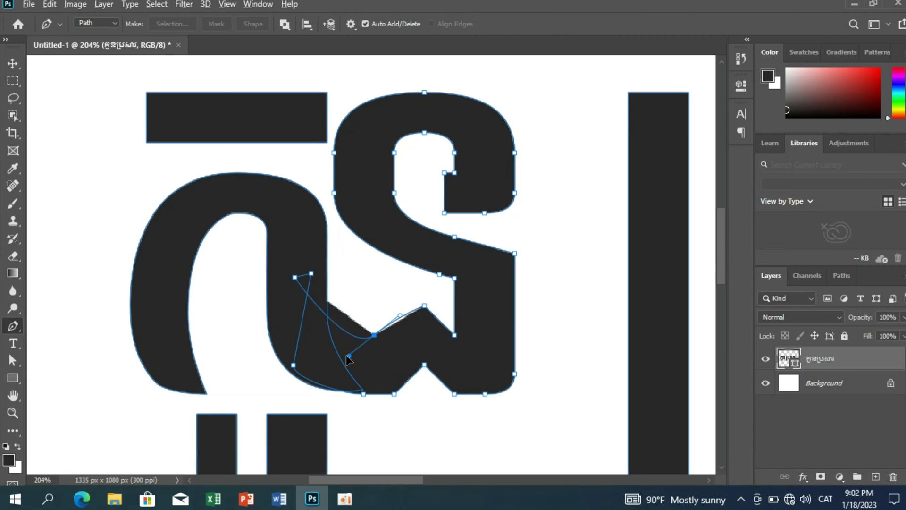
pyautogui.scroll(1, 330, 378)
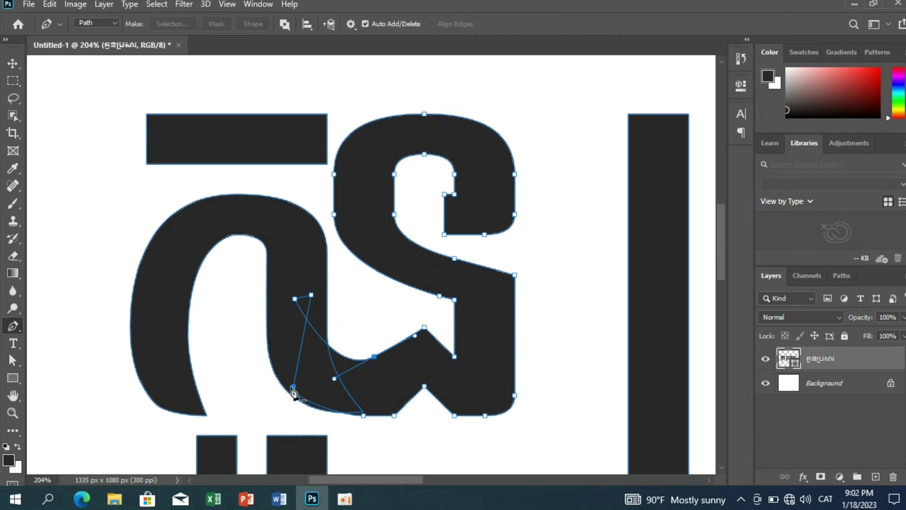
pyautogui.press('Escape')
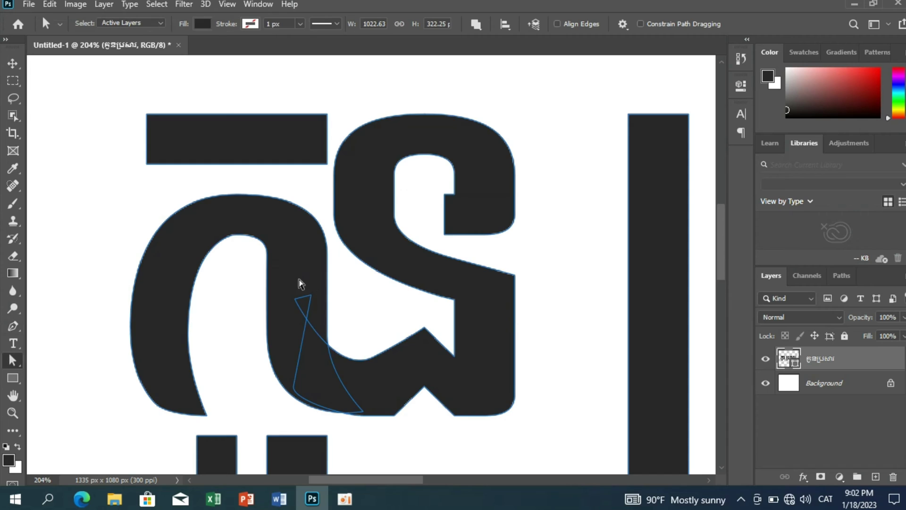
pyautogui.keyDown('ctrl'); pyautogui.click(302, 297); pyautogui.keyUp('ctrl')
pyautogui.scroll(1, 307, 307)
pyautogui.click(295, 310)
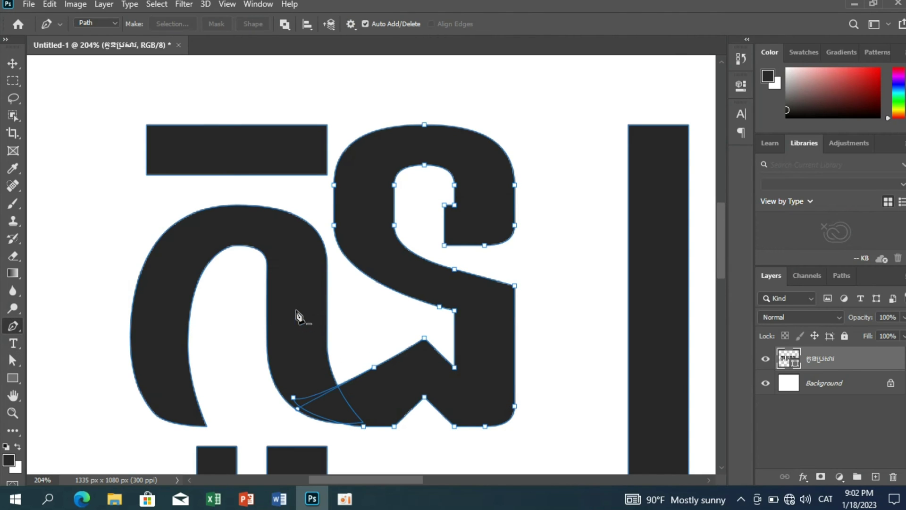
pyautogui.press('a')
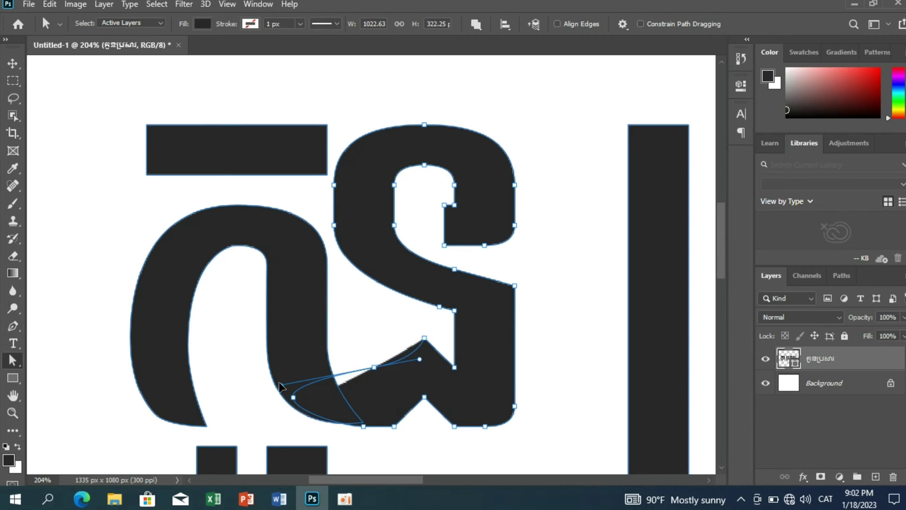
pyautogui.moveTo(350, 407)
pyautogui.mouseDown()
pyautogui.moveTo(328, 432)
pyautogui.moveTo(382, 409)
pyautogui.mouseUp()
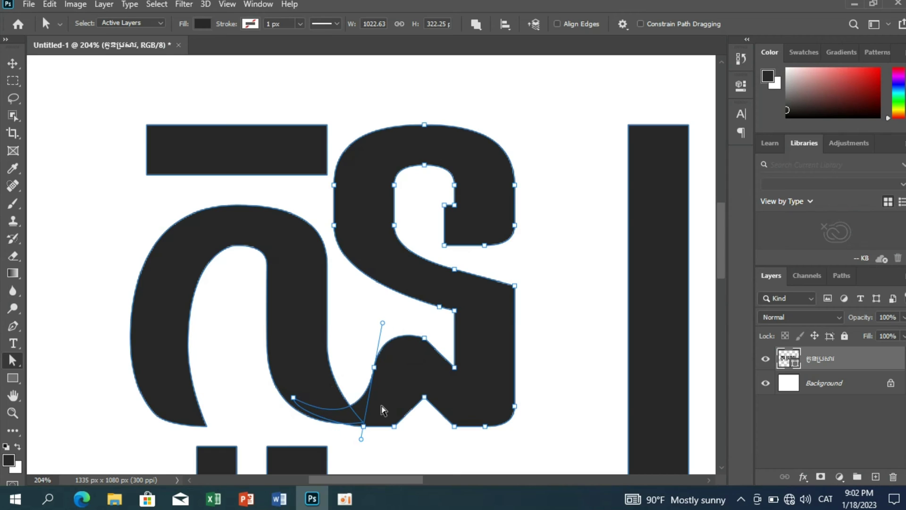
pyautogui.moveTo(374, 366); pyautogui.dragTo(388, 367)
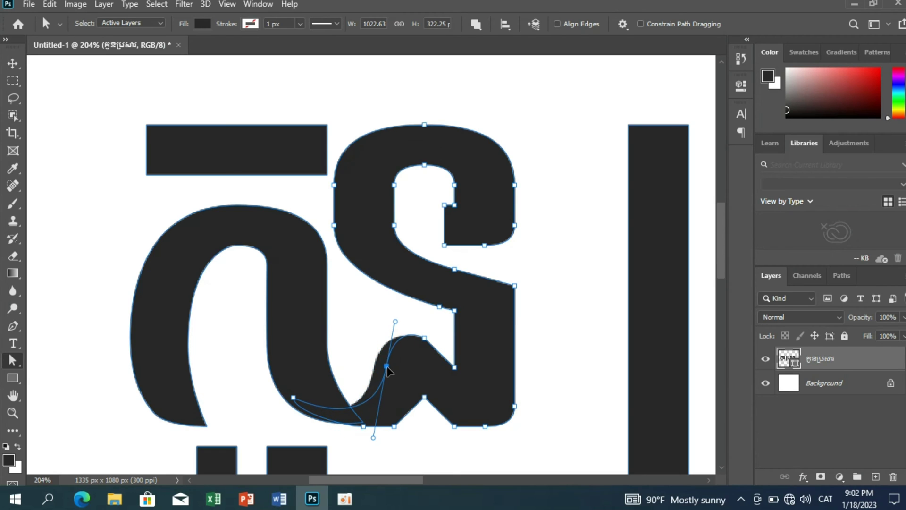
pyautogui.click(285, 396)
# Adjust the bottom curve's handles and add a point to round the lower bowl
pyautogui.scroll(1, 335, 427)
pyautogui.moveTo(333, 443)
pyautogui.mouseDown()
pyautogui.moveTo(298, 440)
pyautogui.moveTo(298, 450)
pyautogui.mouseUp()
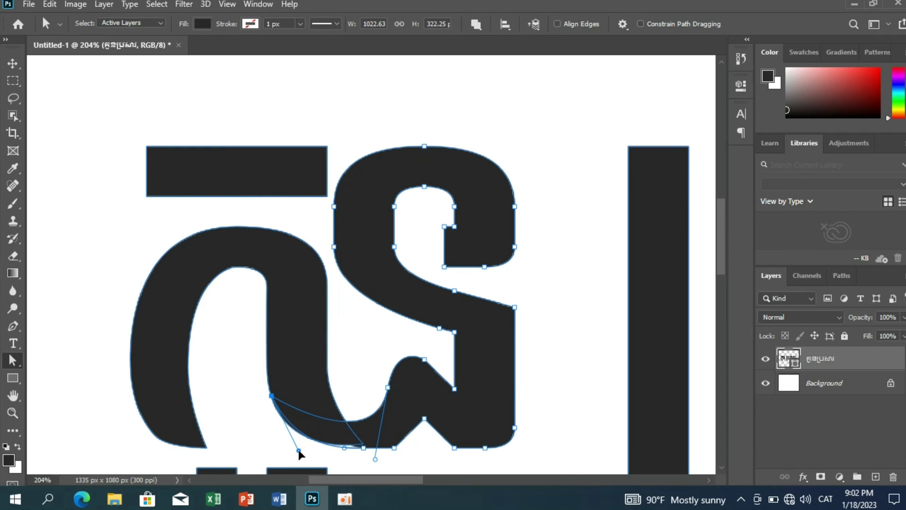
pyautogui.scroll(1, 396, 453)
pyautogui.scroll(-2, 378, 439)
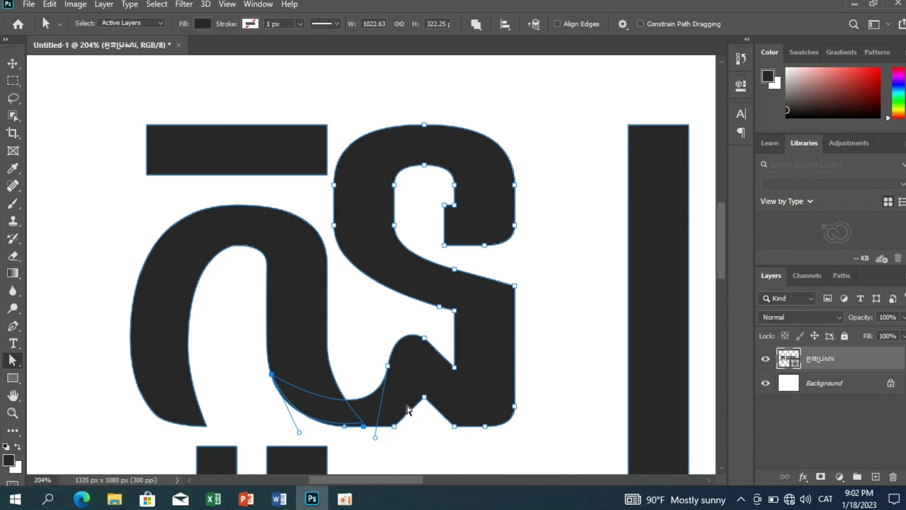
pyautogui.moveTo(376, 440); pyautogui.dragTo(378, 427)
pyautogui.moveTo(388, 366); pyautogui.dragTo(390, 355)
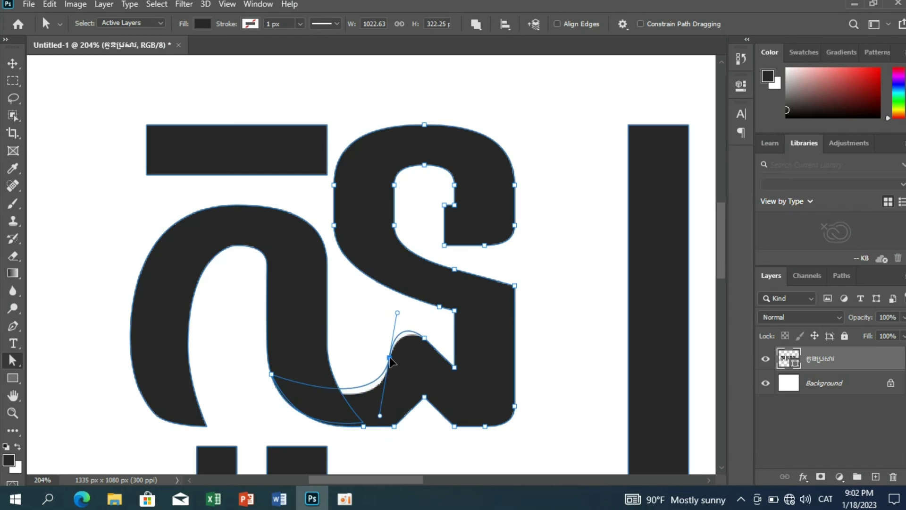
pyautogui.moveTo(330, 401); pyautogui.dragTo(329, 387)
pyautogui.click(13, 326)
pyautogui.click(327, 386)
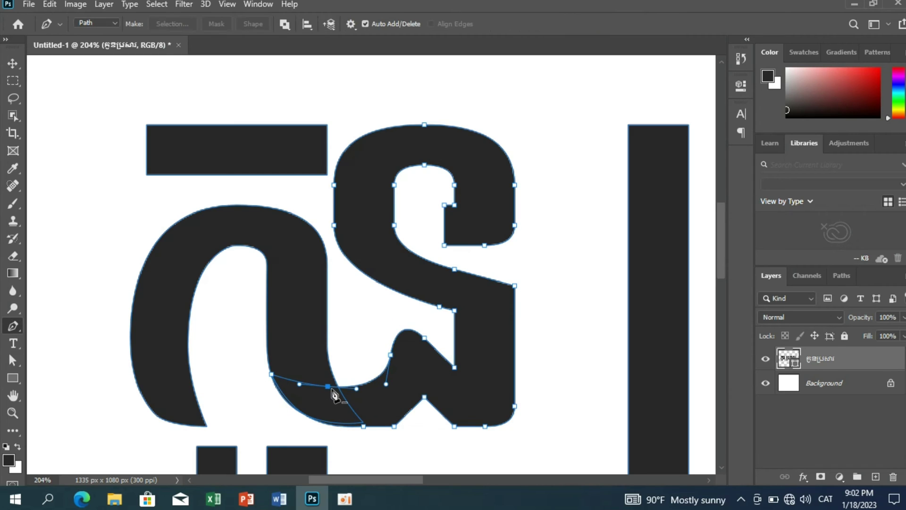
pyautogui.click(13, 360)
pyautogui.moveTo(328, 385); pyautogui.dragTo(322, 373)
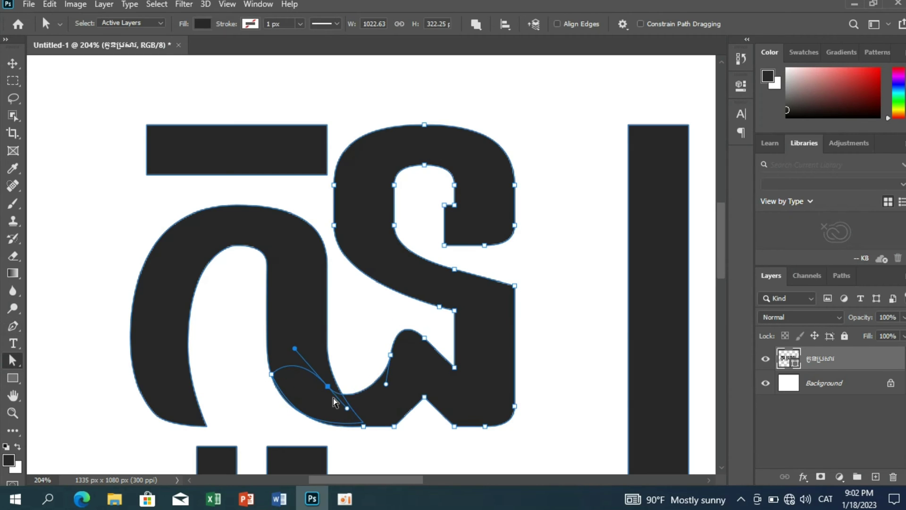
# Delete the anchor on the middle letter's right edge to simplify its shoulder
pyautogui.scroll(-3, 406, 381)
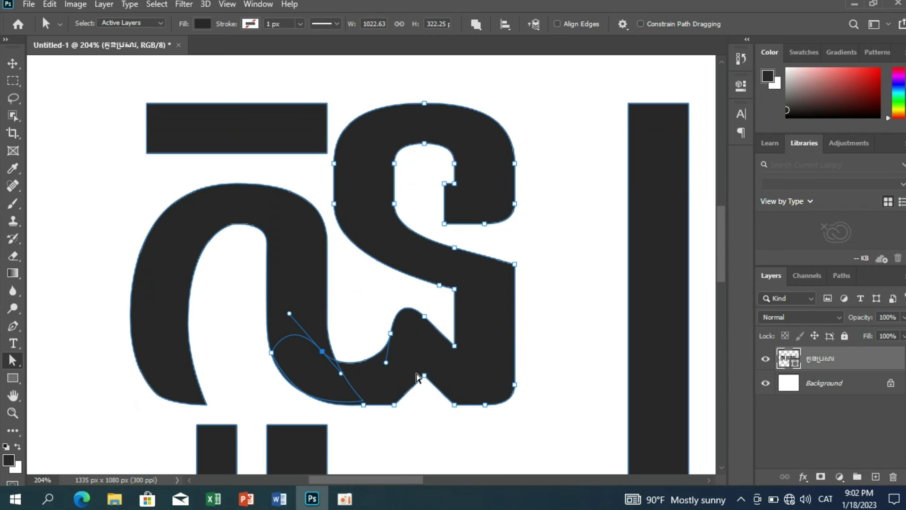
pyautogui.scroll(1, 494, 323)
pyautogui.scroll(2, 455, 320)
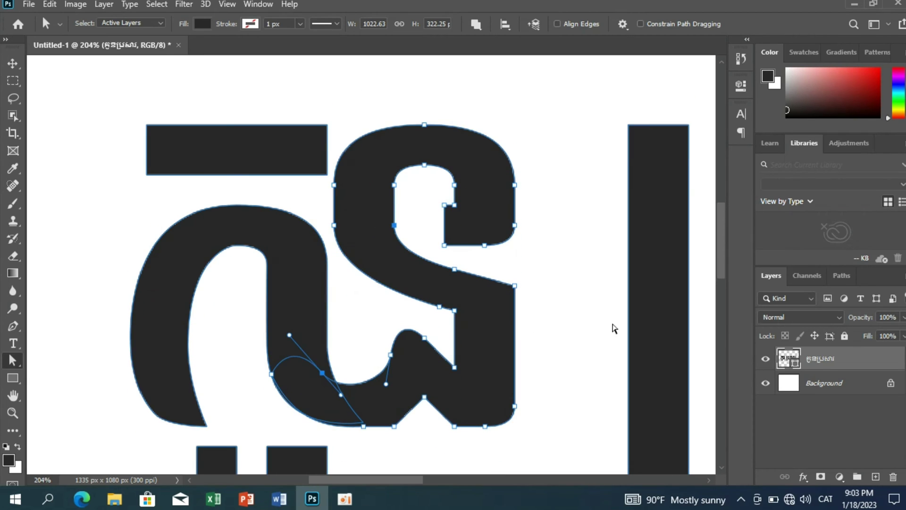
pyautogui.moveTo(485, 254); pyautogui.dragTo(550, 333)
pyautogui.scroll(1, 547, 335)
pyautogui.press('p')
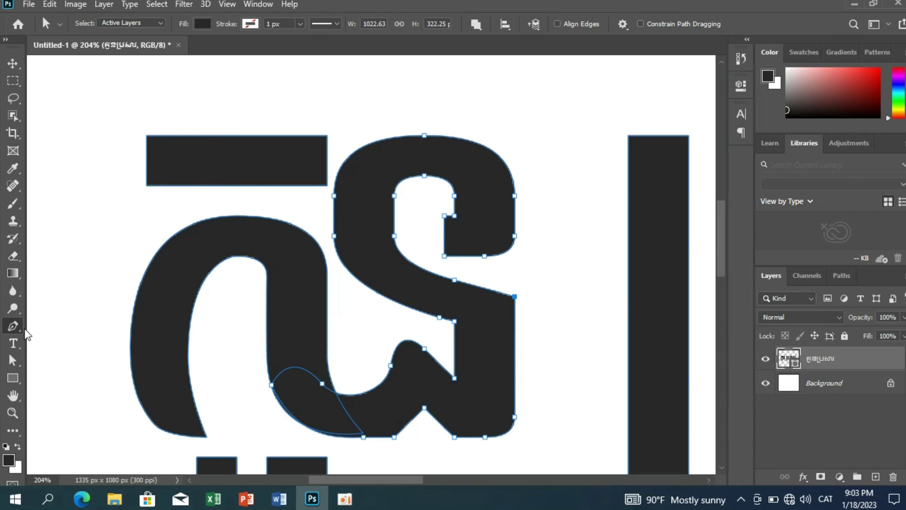
pyautogui.click(515, 296)
pyautogui.scroll(1, 522, 321)
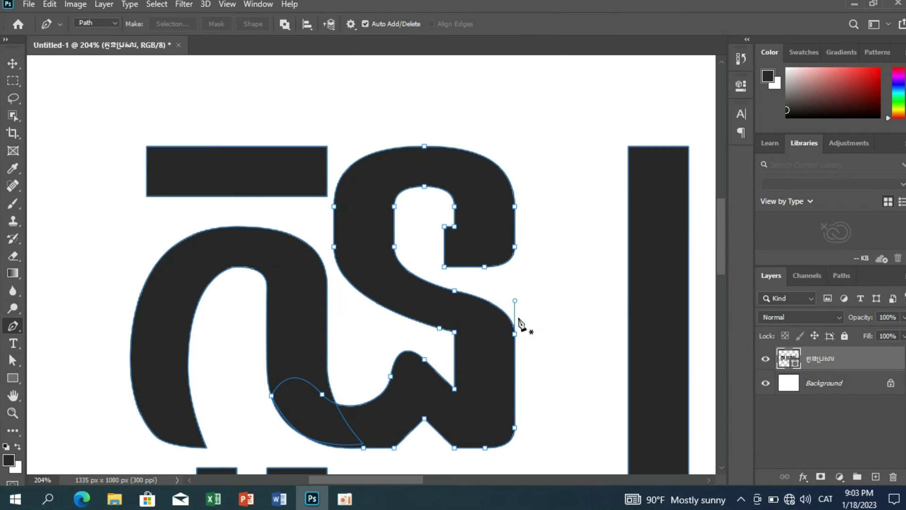
pyautogui.scroll(-6, 519, 283)
# Delete the top hook's inner corner anchor and curl the hook into a rounded tail
pyautogui.press('a')
pyautogui.moveTo(430, 129); pyautogui.dragTo(516, 202)
pyautogui.scroll(1, 325, 238)
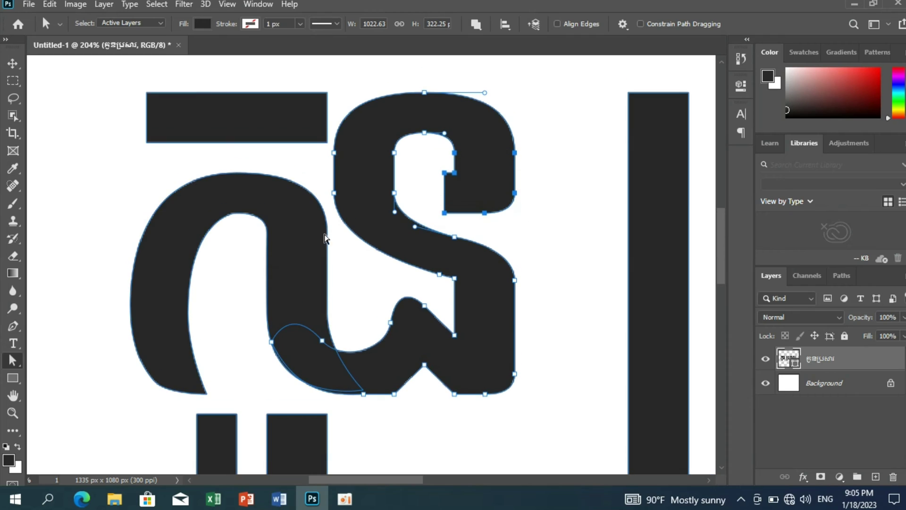
pyautogui.click(7, 329)
pyautogui.click(444, 213)
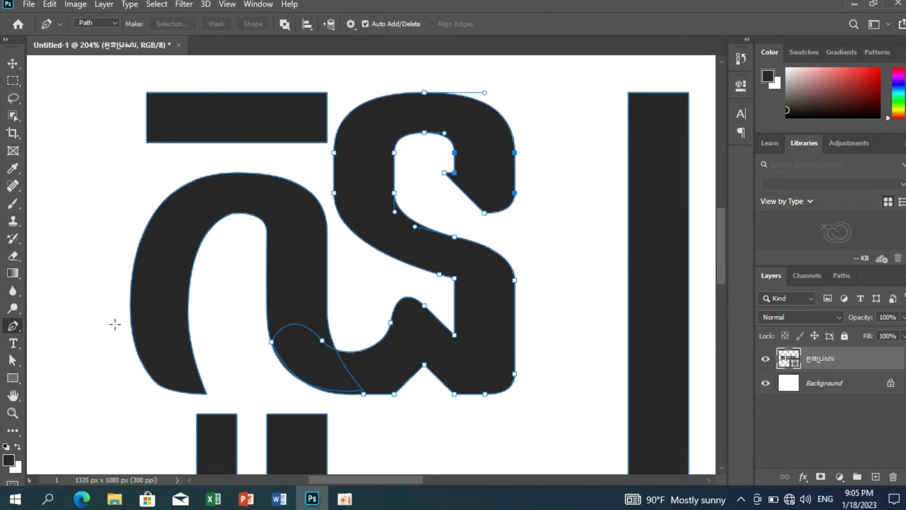
pyautogui.moveTo(485, 213)
pyautogui.mouseDown()
pyautogui.moveTo(476, 213)
pyautogui.moveTo(504, 213)
pyautogui.mouseUp()
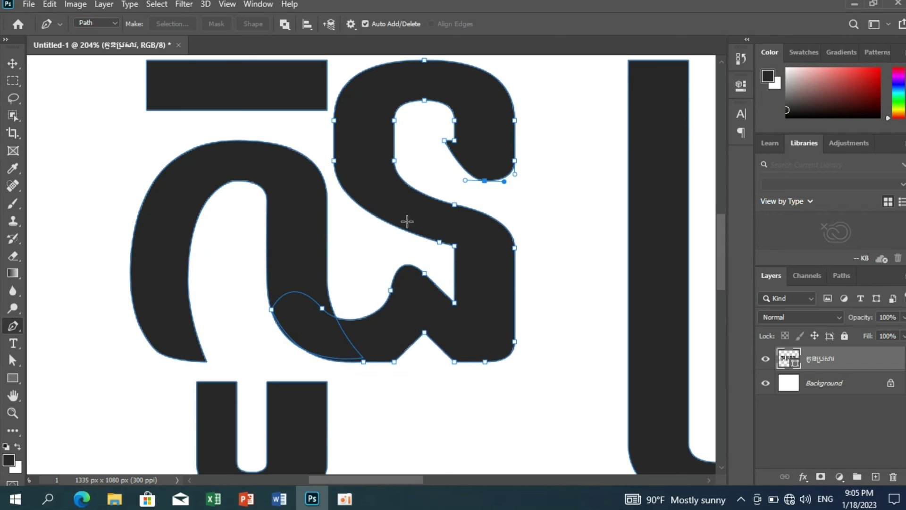
pyautogui.scroll(-2, 412, 171)
pyautogui.scroll(1, 459, 276)
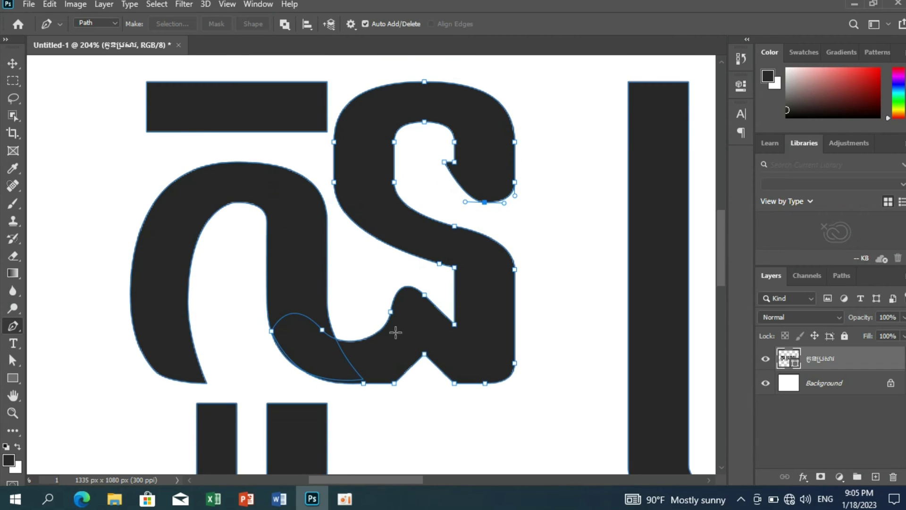
# Shape the lower stroke into a wavy swoosh with a rounded hump and smooth right edge
pyautogui.click(13, 360)
pyautogui.moveTo(390, 311); pyautogui.dragTo(378, 310)
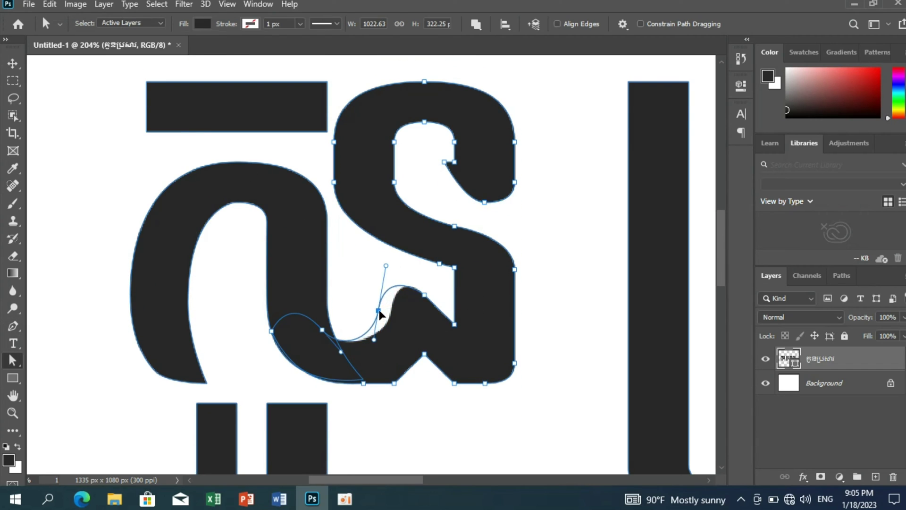
pyautogui.moveTo(323, 329); pyautogui.dragTo(312, 313)
pyautogui.moveTo(373, 339); pyautogui.dragTo(359, 343)
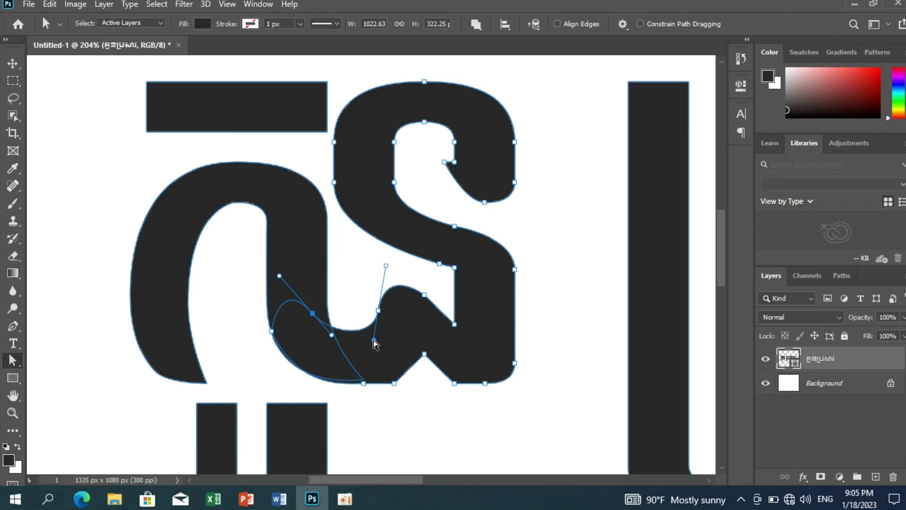
pyautogui.click(13, 326)
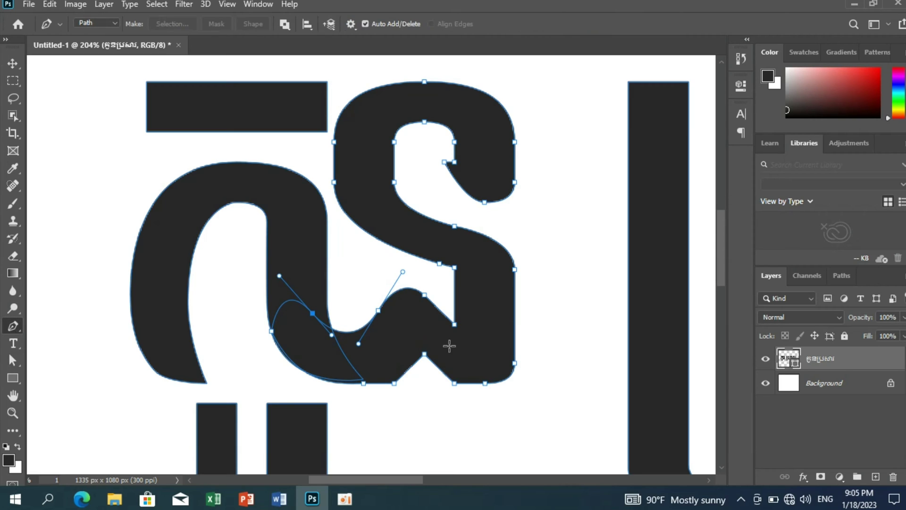
pyautogui.moveTo(454, 325); pyautogui.dragTo(427, 325)
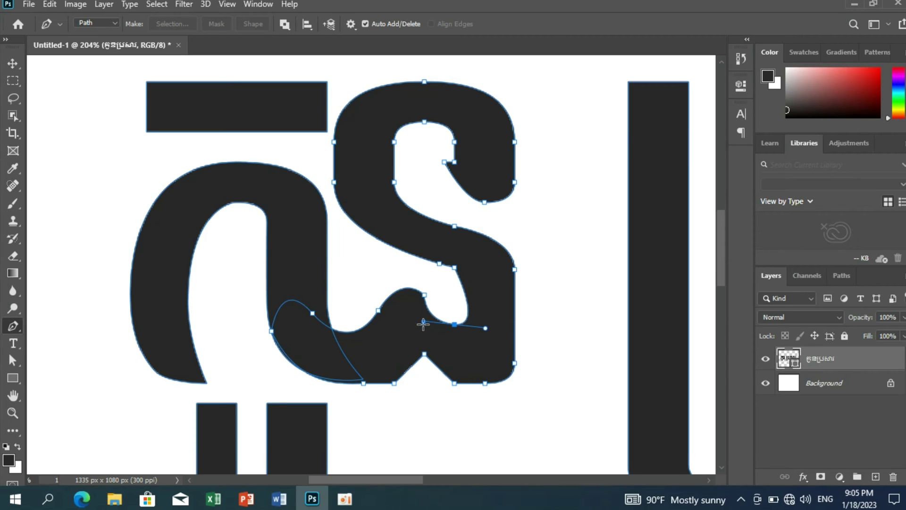
pyautogui.click(12, 361)
pyautogui.moveTo(424, 321)
pyautogui.mouseDown()
pyautogui.moveTo(431, 313)
pyautogui.moveTo(410, 296)
pyautogui.moveTo(434, 322)
pyautogui.mouseUp()
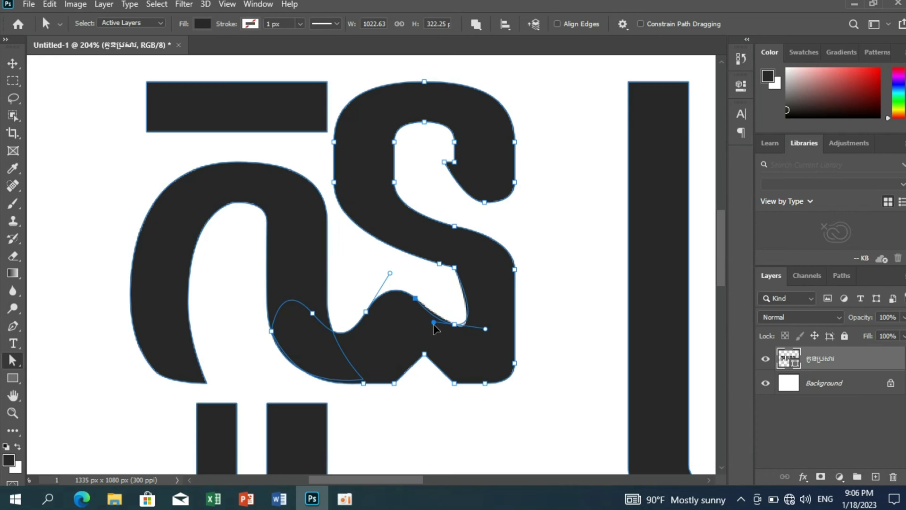
pyautogui.moveTo(487, 329); pyautogui.dragTo(495, 308)
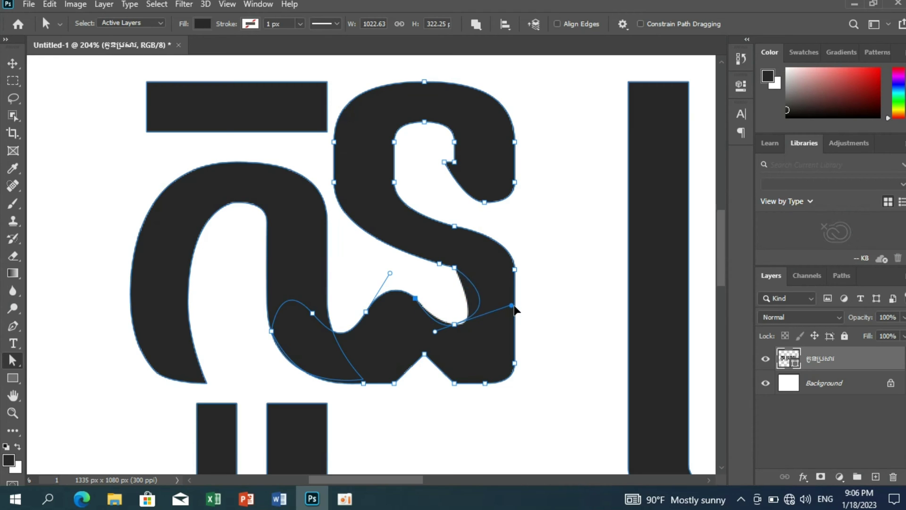
pyautogui.scroll(-2, 452, 341)
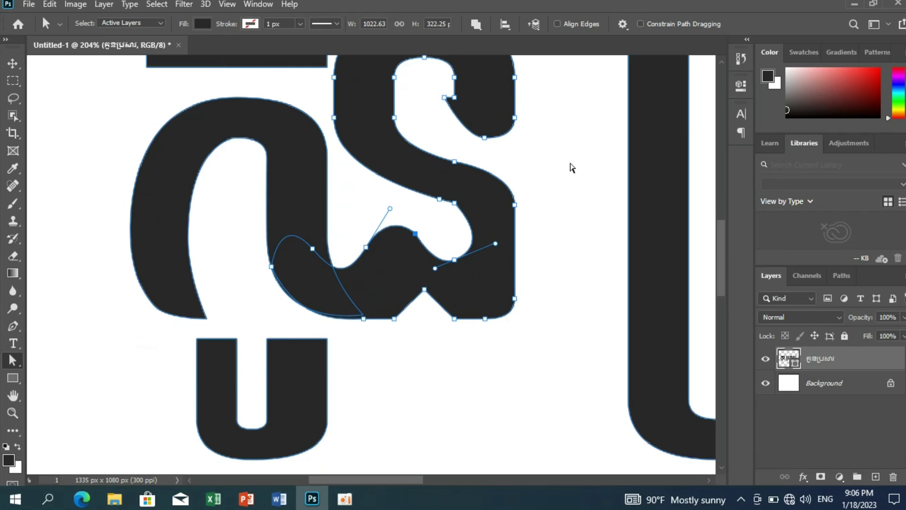
# Reshape the middle letter's left-edge curve by pulling its points
pyautogui.moveTo(440, 232); pyautogui.dragTo(412, 227)
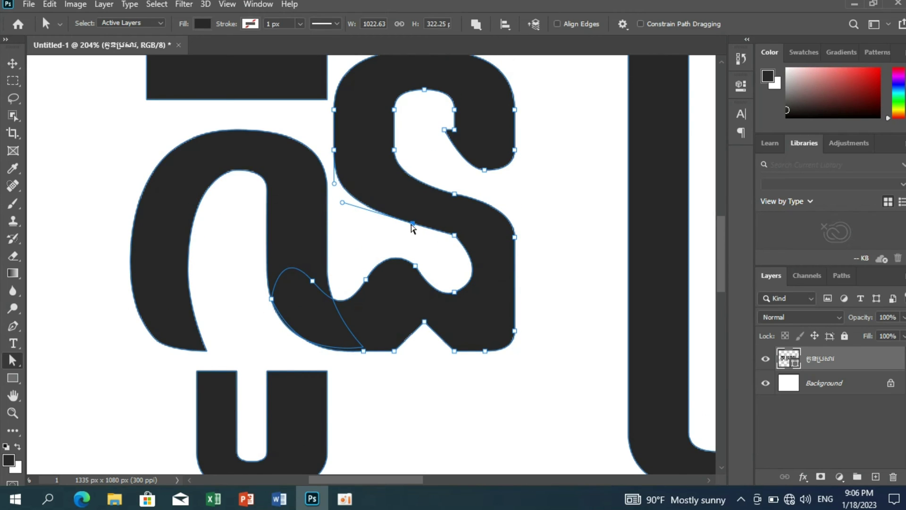
pyautogui.moveTo(349, 196); pyautogui.dragTo(338, 186)
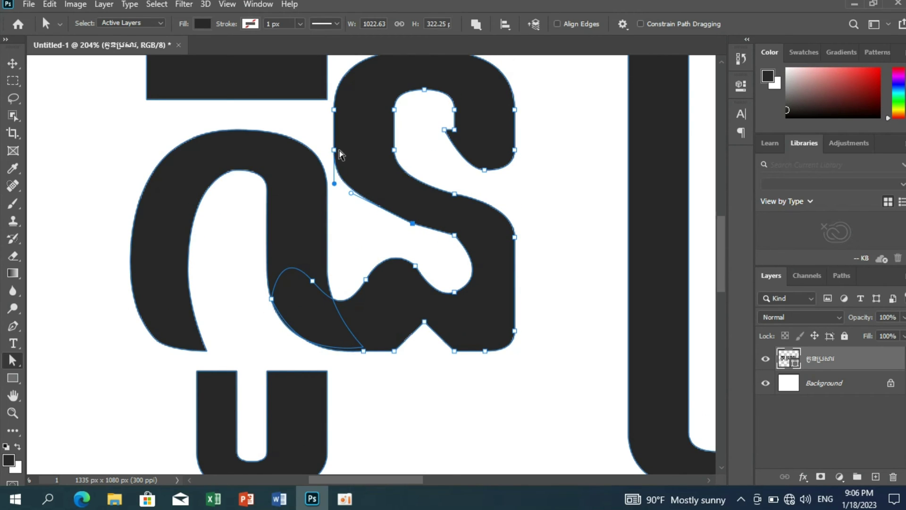
pyautogui.moveTo(339, 150); pyautogui.dragTo(343, 152)
pyautogui.moveTo(339, 186)
pyautogui.mouseDown()
pyautogui.moveTo(349, 187)
pyautogui.moveTo(355, 215)
pyautogui.mouseUp()
pyautogui.scroll(1, 558, 145)
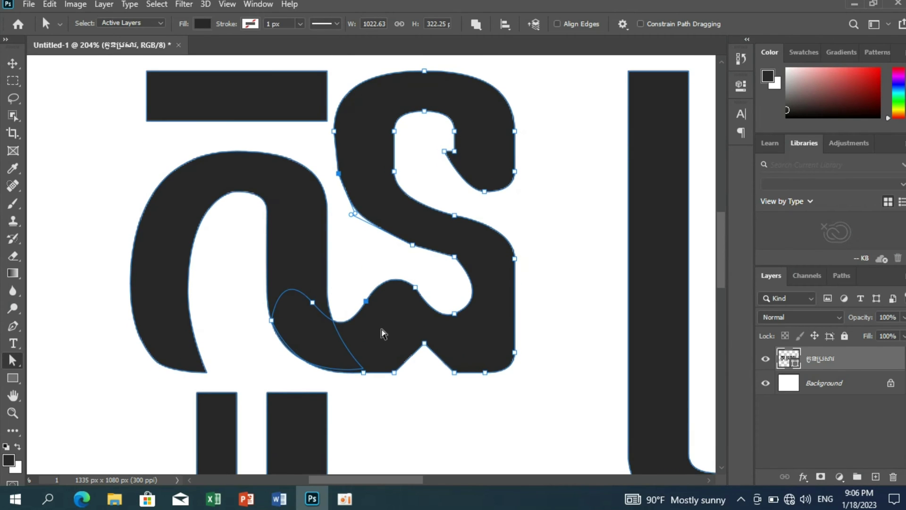
# Delete an anchor to smooth the inner S-curve and reshape the lower-right curve
pyautogui.press('p')
pyautogui.click(453, 258)
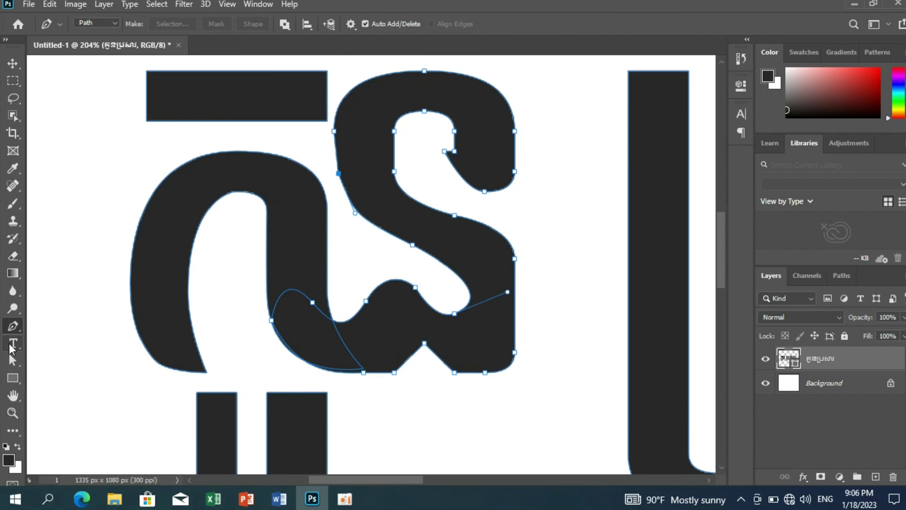
pyautogui.click(13, 360)
pyautogui.moveTo(472, 302)
pyautogui.mouseDown()
pyautogui.moveTo(510, 286)
pyautogui.moveTo(507, 271)
pyautogui.mouseUp()
pyautogui.moveTo(466, 311); pyautogui.dragTo(504, 285)
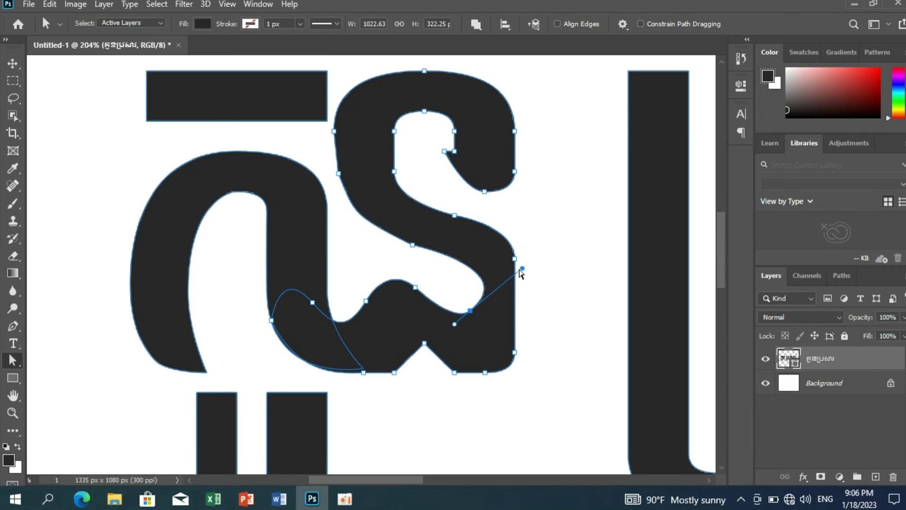
pyautogui.scroll(1, 503, 285)
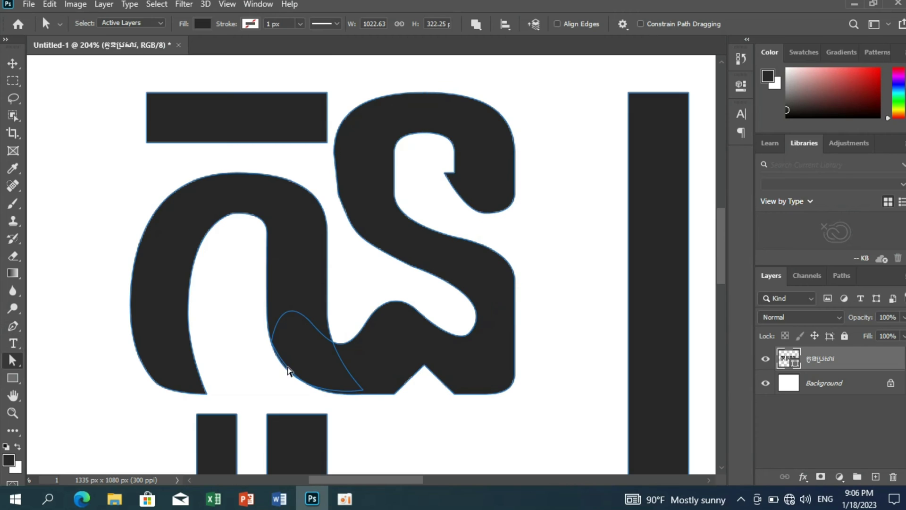
# Add an anchor to bend the right side outward, remove the extra bottom anchor, and round the bottom-right corner
pyautogui.moveTo(542, 245); pyautogui.dragTo(493, 400)
pyautogui.click(14, 326)
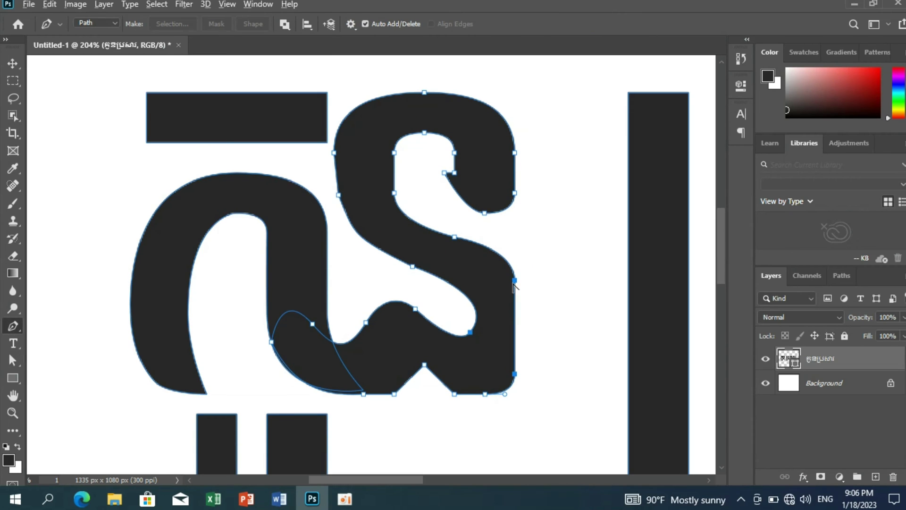
pyautogui.moveTo(519, 296); pyautogui.dragTo(504, 255)
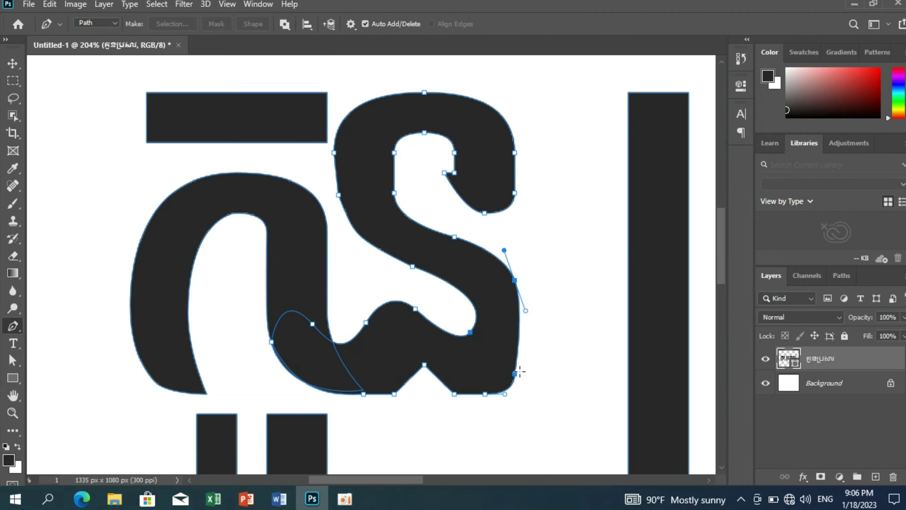
pyautogui.moveTo(528, 352); pyautogui.dragTo(527, 349)
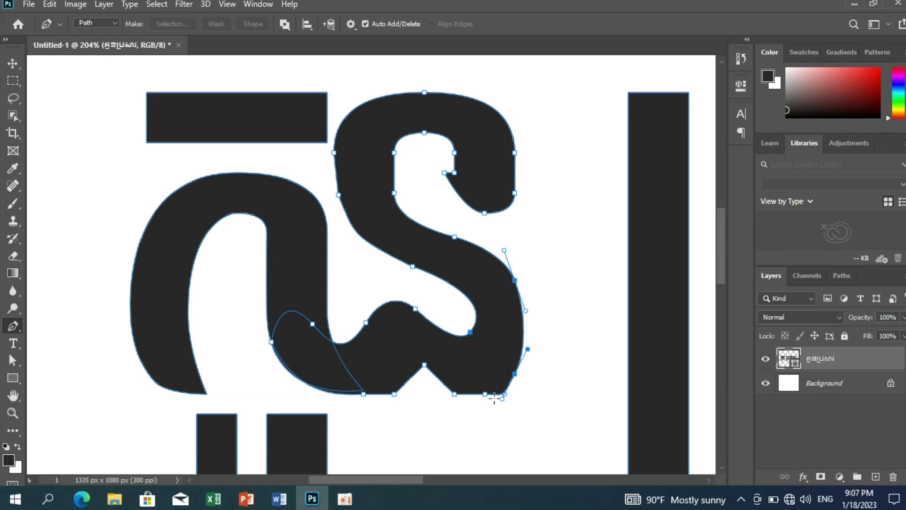
pyautogui.click(485, 396)
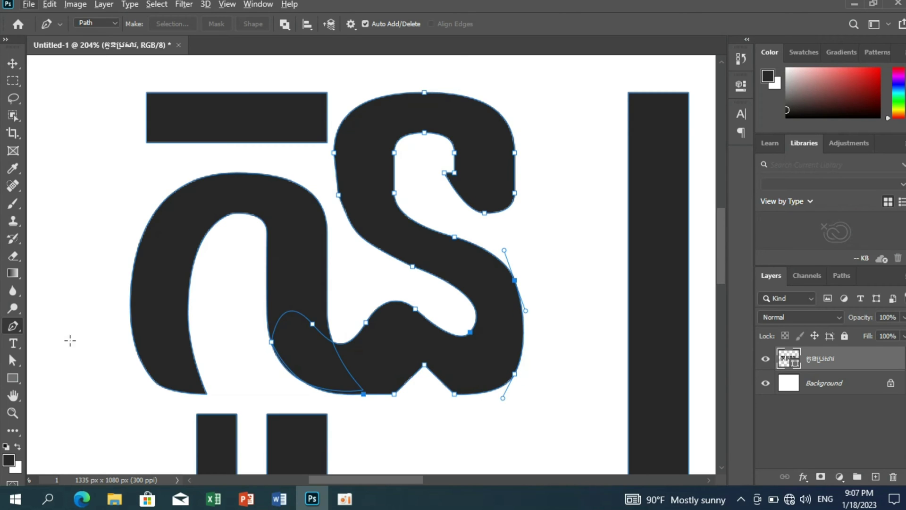
pyautogui.press('a')
pyautogui.moveTo(501, 403); pyautogui.dragTo(494, 408)
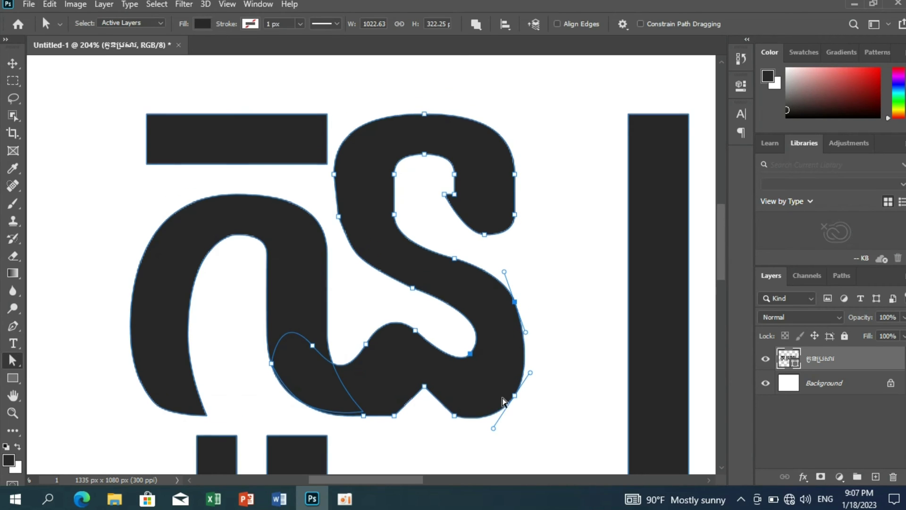
pyautogui.scroll(-1, 530, 250)
# Shift the bottom anchors and peak to soften the notch in the middle letter's base
pyautogui.moveTo(393, 383); pyautogui.dragTo(384, 382)
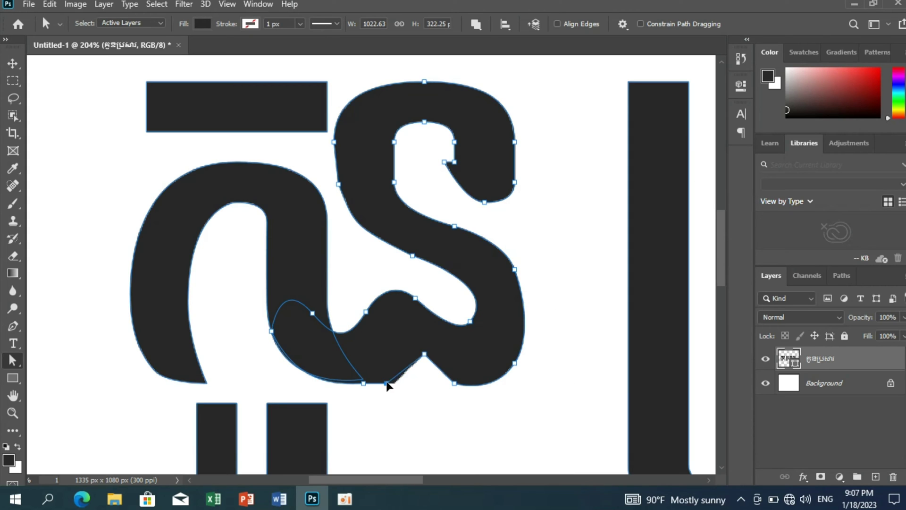
pyautogui.moveTo(424, 353)
pyautogui.mouseDown()
pyautogui.moveTo(408, 344)
pyautogui.moveTo(377, 388)
pyautogui.mouseUp()
pyautogui.press('p')
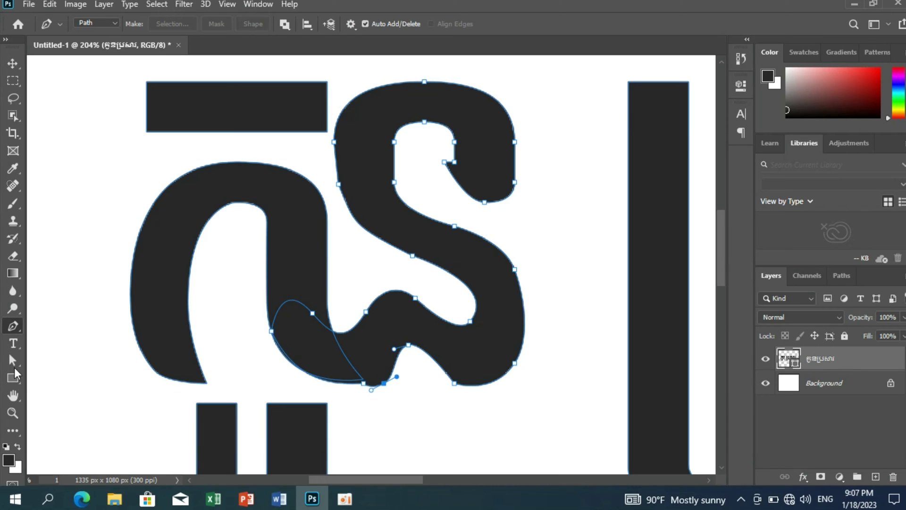
pyautogui.press('Escape')
pyautogui.click(10, 361)
pyautogui.moveTo(420, 372); pyautogui.dragTo(329, 386)
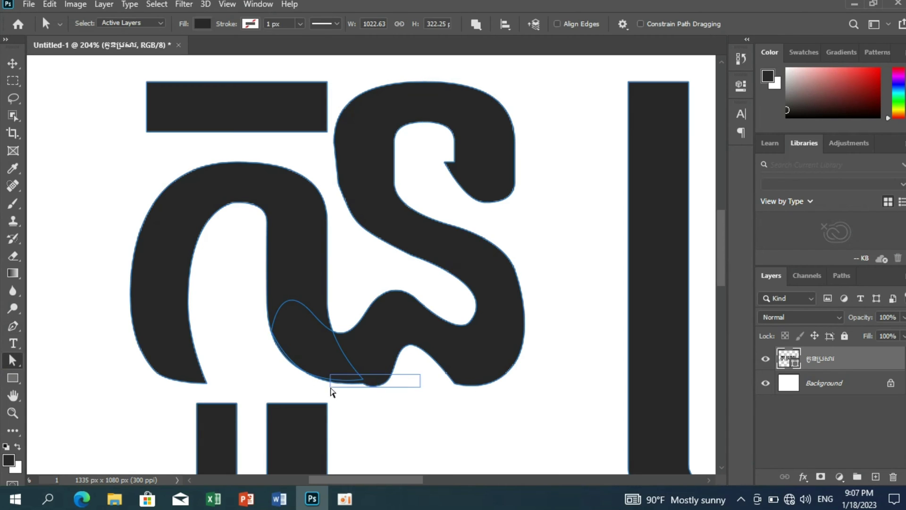
pyautogui.scroll(-1, 358, 401)
# Delete an anchor on the bottom curve and nudge the remaining bottom anchors and handles to smooth it
pyautogui.press('p')
pyautogui.click(384, 372)
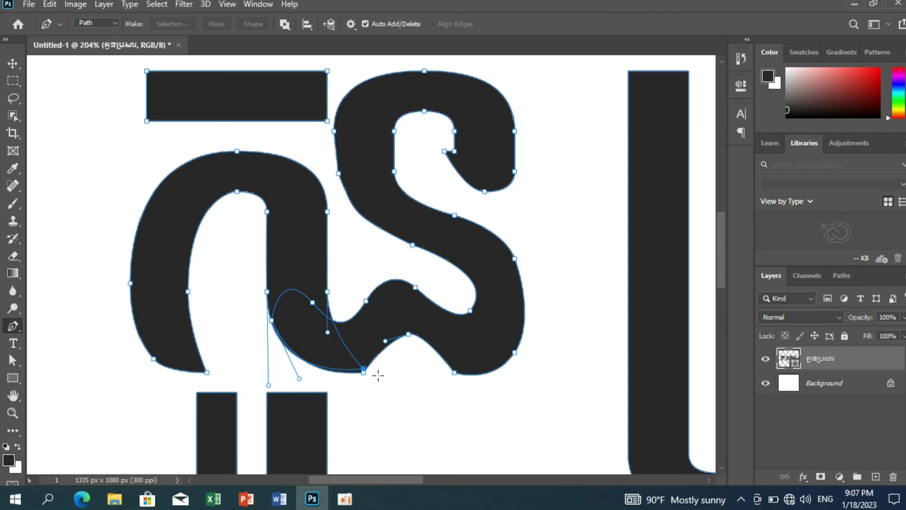
pyautogui.scroll(-1, 391, 378)
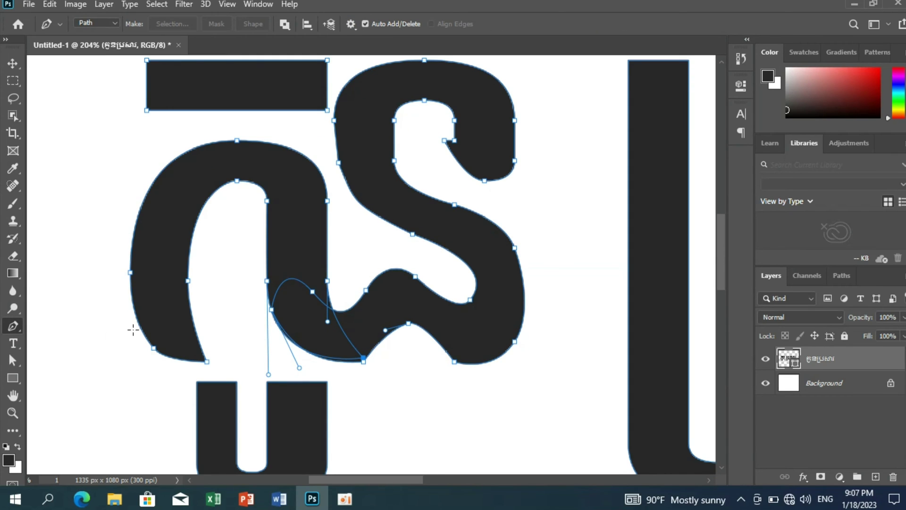
pyautogui.click(13, 360)
pyautogui.moveTo(408, 324); pyautogui.dragTo(381, 331)
pyautogui.moveTo(453, 361); pyautogui.dragTo(443, 359)
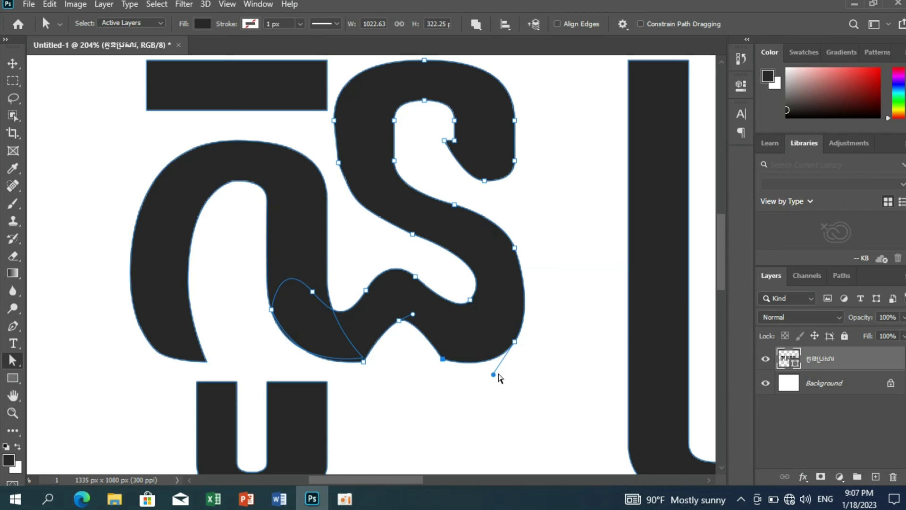
pyautogui.moveTo(493, 374); pyautogui.dragTo(480, 375)
pyautogui.moveTo(514, 341); pyautogui.dragTo(507, 341)
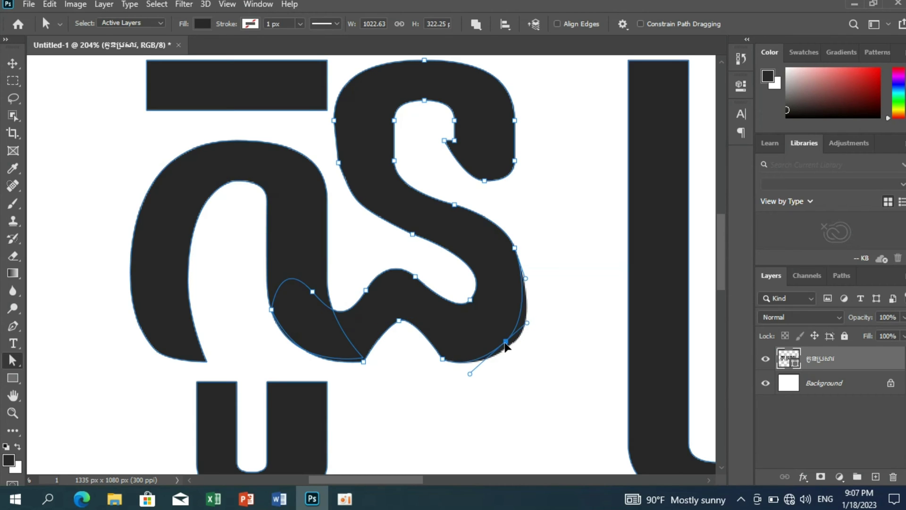
pyautogui.scroll(1, 529, 320)
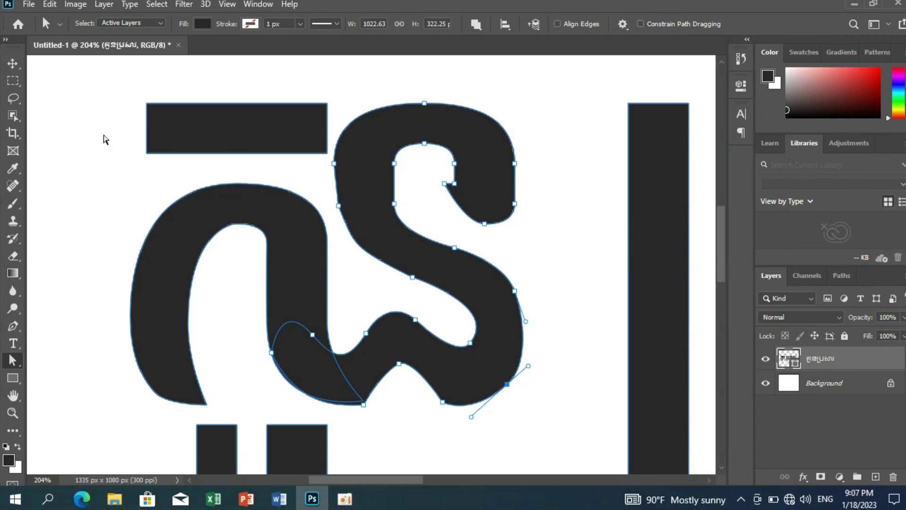
# Curve the left end of the first letter's top bar downward
pyautogui.moveTo(123, 82)
pyautogui.mouseDown()
pyautogui.moveTo(190, 167)
pyautogui.moveTo(142, 188)
pyautogui.moveTo(132, 215)
pyautogui.mouseUp()
pyautogui.scroll(1, 192, 177)
pyautogui.press('p')
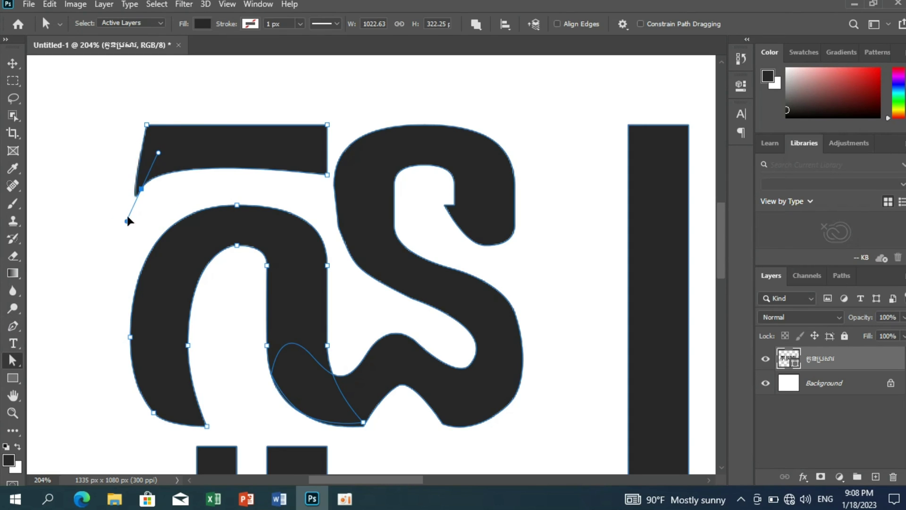
pyautogui.moveTo(127, 220); pyautogui.dragTo(122, 239)
pyautogui.moveTo(139, 202)
pyautogui.mouseDown()
pyautogui.moveTo(182, 127)
pyautogui.moveTo(140, 144)
pyautogui.moveTo(117, 191)
pyautogui.moveTo(137, 219)
pyautogui.mouseUp()
pyautogui.press('p')
# Extend the top bar's left end into a long downward-pointing tail
pyautogui.scroll(3, 134, 180)
pyautogui.press('a')
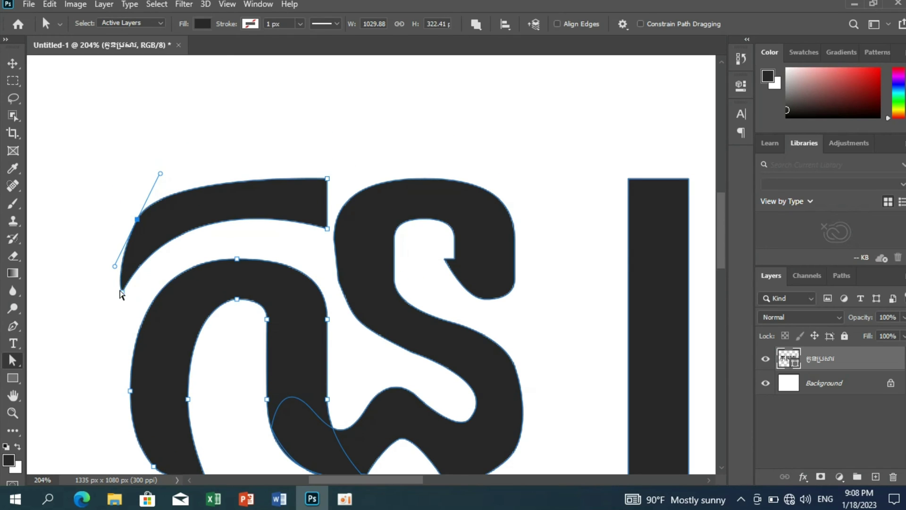
pyautogui.moveTo(121, 290)
pyautogui.mouseDown()
pyautogui.moveTo(120, 326)
pyautogui.moveTo(125, 203)
pyautogui.mouseUp()
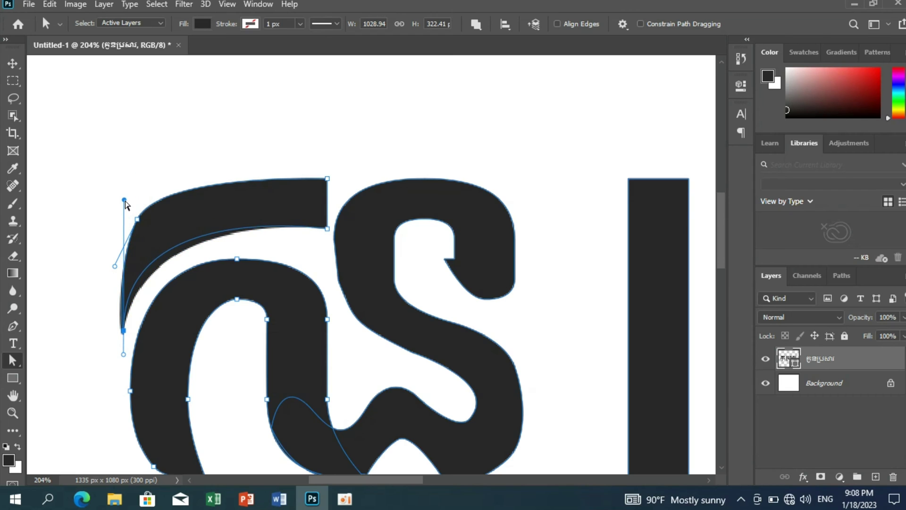
pyautogui.scroll(1, 126, 204)
pyautogui.moveTo(124, 351); pyautogui.dragTo(125, 369)
pyautogui.scroll(1, 197, 260)
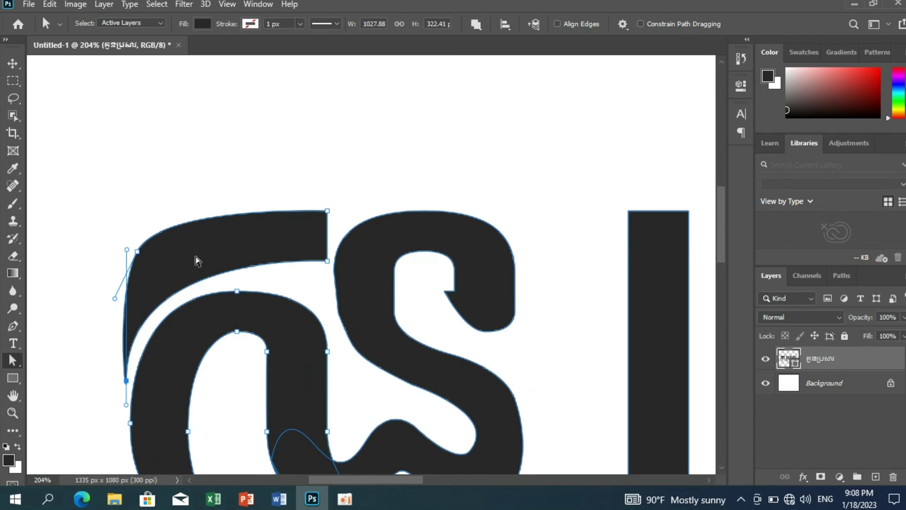
pyautogui.scroll(-3, 196, 261)
pyautogui.moveTo(127, 163); pyautogui.dragTo(160, 133)
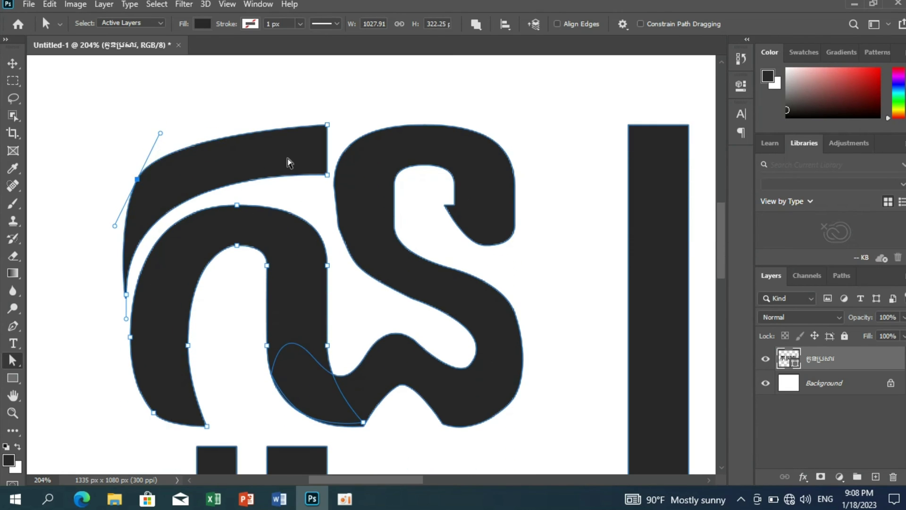
# Raise the top bar's right corner and turn it into a smooth curve
pyautogui.moveTo(327, 125); pyautogui.dragTo(334, 118)
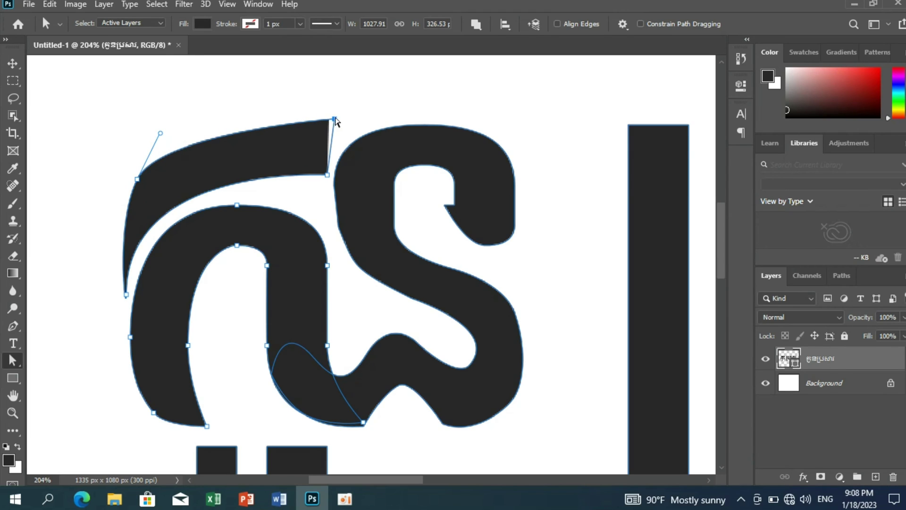
pyautogui.press('p')
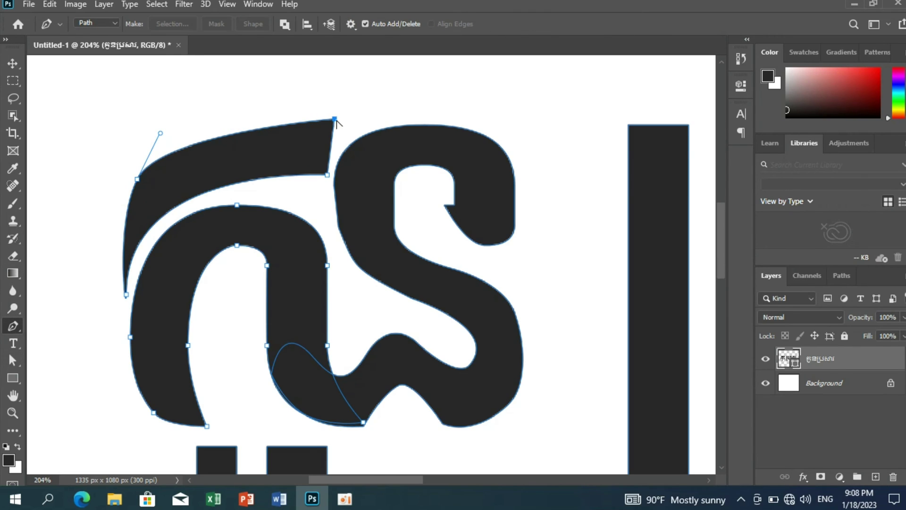
pyautogui.moveTo(335, 118)
pyautogui.mouseDown()
pyautogui.moveTo(376, 100)
pyautogui.moveTo(353, 102)
pyautogui.moveTo(352, 118)
pyautogui.moveTo(328, 130)
pyautogui.moveTo(362, 122)
pyautogui.moveTo(318, 144)
pyautogui.mouseUp()
pyautogui.click(16, 361)
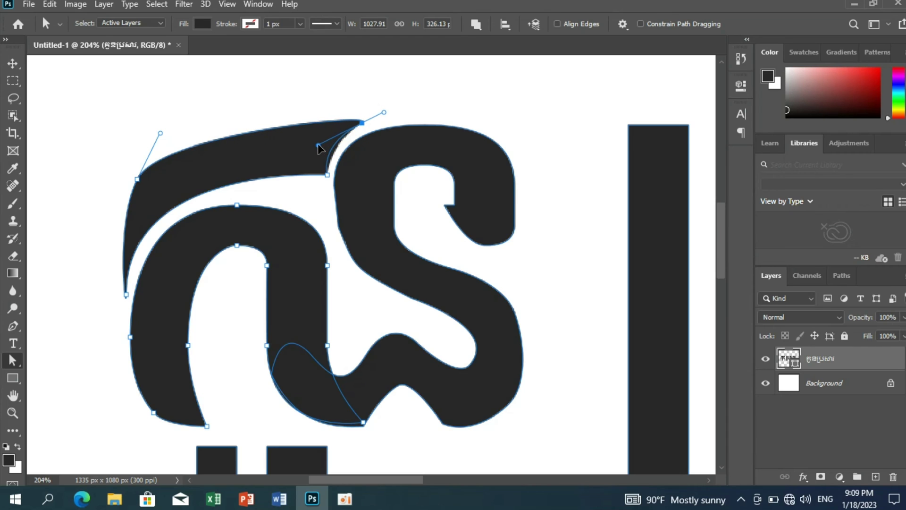
pyautogui.scroll(1, 330, 189)
# Stretch the top bar's right tip into a slim swoosh arching over the middle letter
pyautogui.click(327, 202)
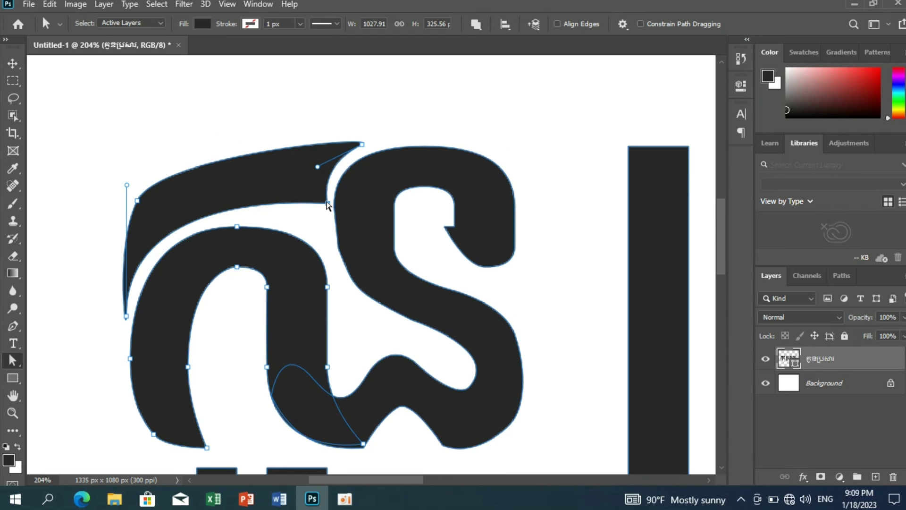
pyautogui.click(361, 144)
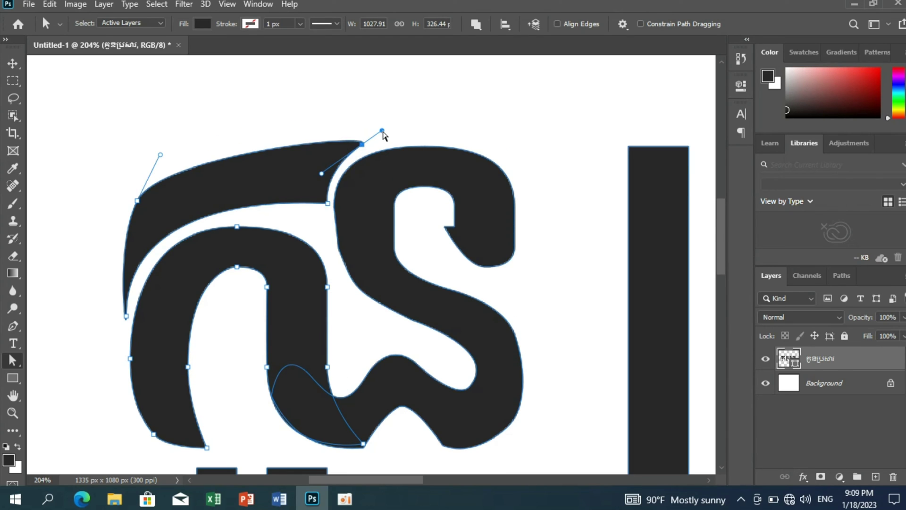
pyautogui.moveTo(382, 131)
pyautogui.mouseDown()
pyautogui.moveTo(387, 138)
pyautogui.moveTo(367, 145)
pyautogui.mouseUp()
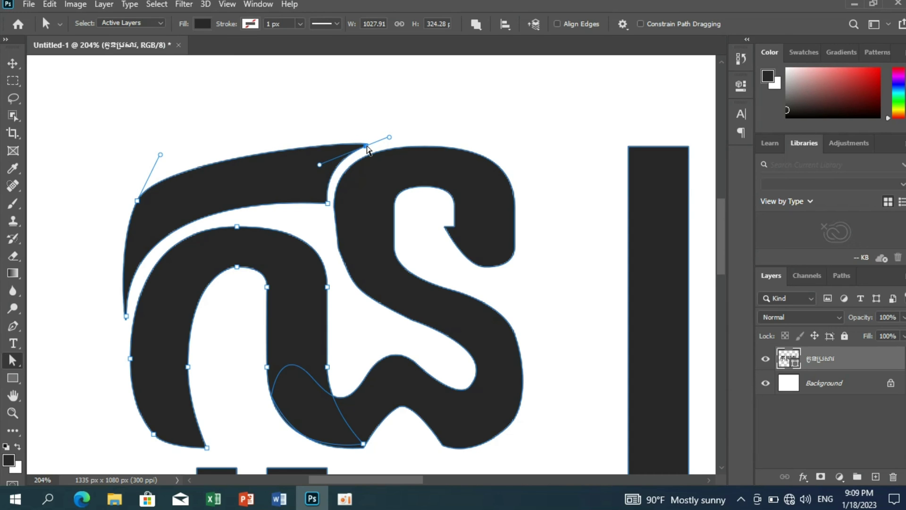
pyautogui.moveTo(161, 155); pyautogui.dragTo(176, 140)
pyautogui.scroll(-2, 262, 167)
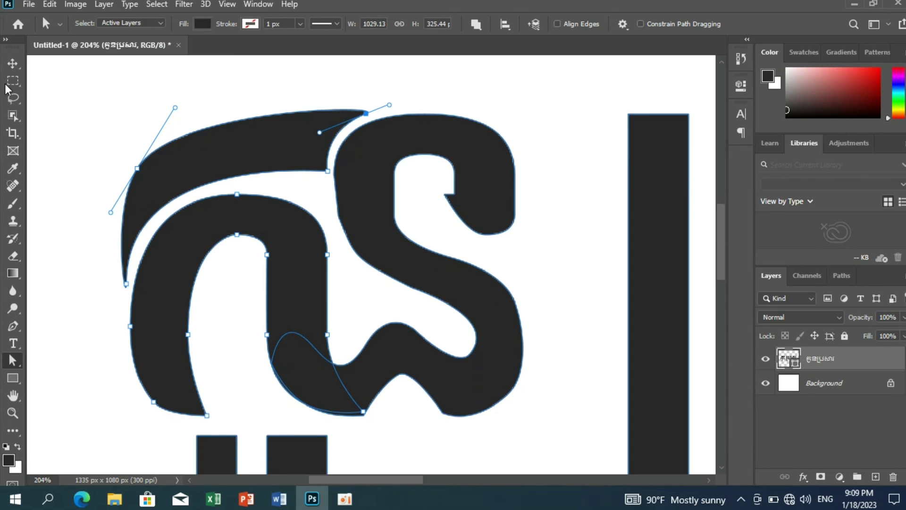
pyautogui.press('v')
pyautogui.scroll(-2, 333, 236)
pyautogui.scroll(-3, 392, 274)
# Shape a hooked flick into the left side of the subscript under the first letter
pyautogui.scroll(-1, 373, 352)
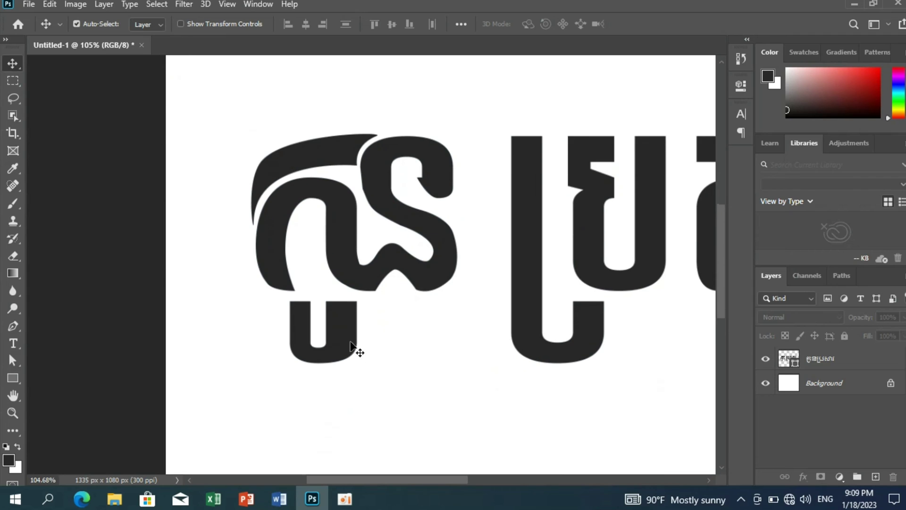
pyautogui.hscroll(2, 359, 349)
pyautogui.press('a')
pyautogui.moveTo(307, 326)
pyautogui.mouseDown()
pyautogui.moveTo(203, 262)
pyautogui.moveTo(255, 262)
pyautogui.mouseUp()
pyautogui.scroll(1, 219, 297)
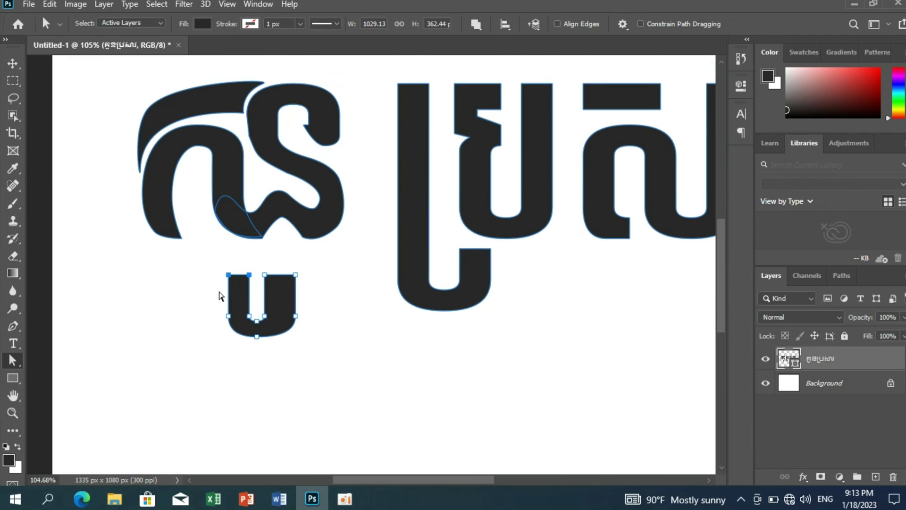
pyautogui.click(13, 326)
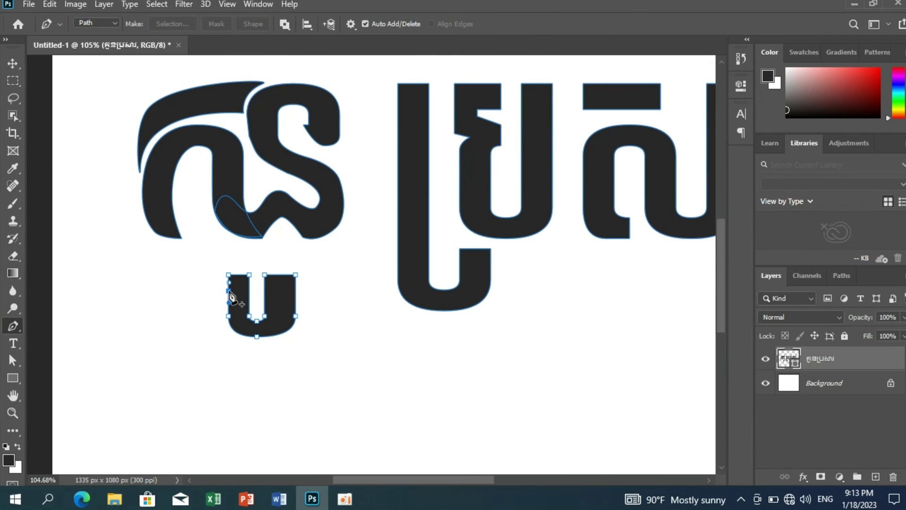
pyautogui.press('a')
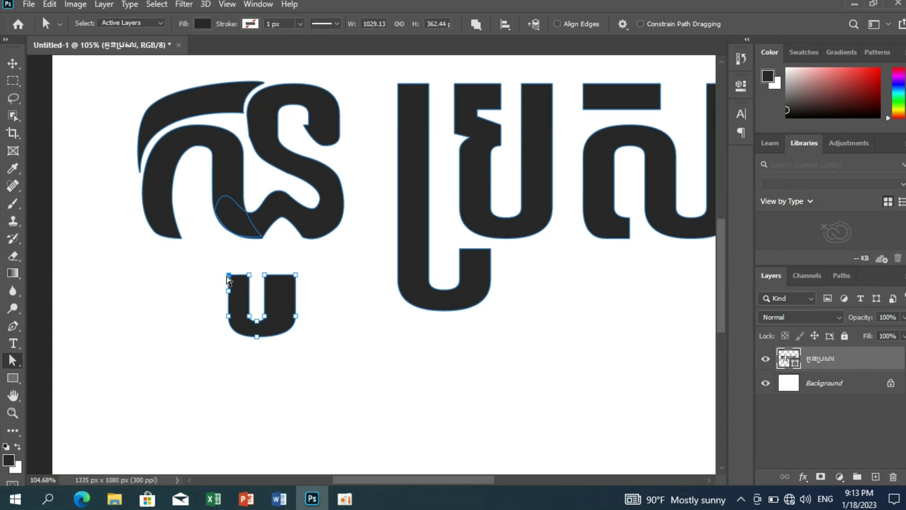
pyautogui.moveTo(228, 275); pyautogui.dragTo(197, 267)
pyautogui.click(249, 274)
# Smooth the subscript's inner bottom point and push its bottom curve lower
pyautogui.press('p')
pyautogui.scroll(-3, 60, 286)
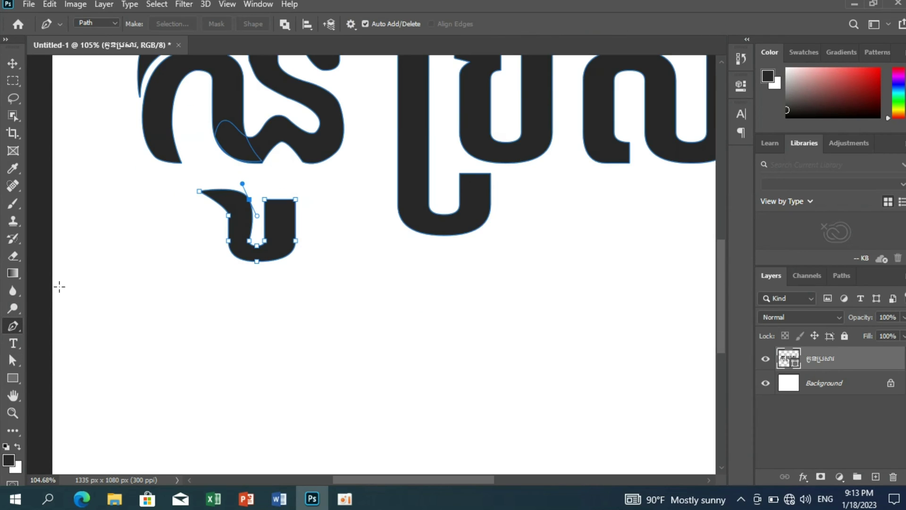
pyautogui.click(250, 244)
pyautogui.click(246, 254)
pyautogui.press('a')
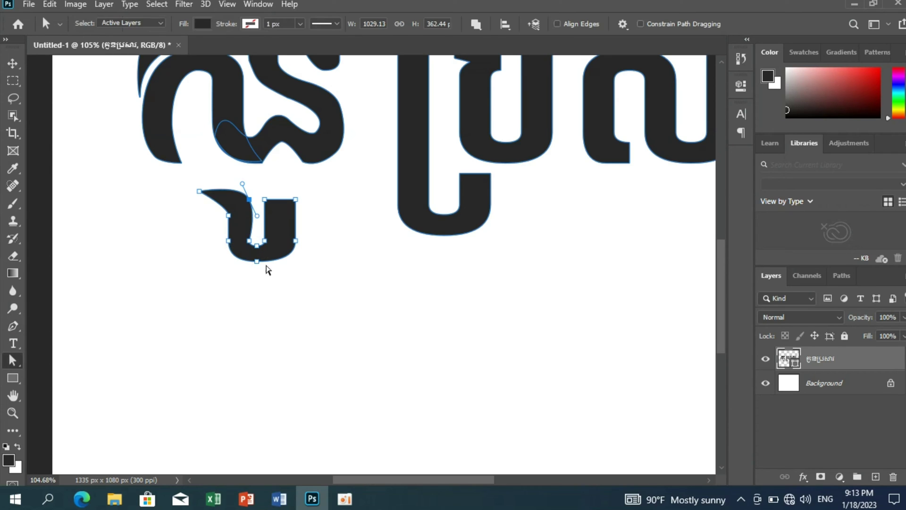
pyautogui.moveTo(192, 179); pyautogui.dragTo(239, 255)
pyautogui.scroll(2, 236, 258)
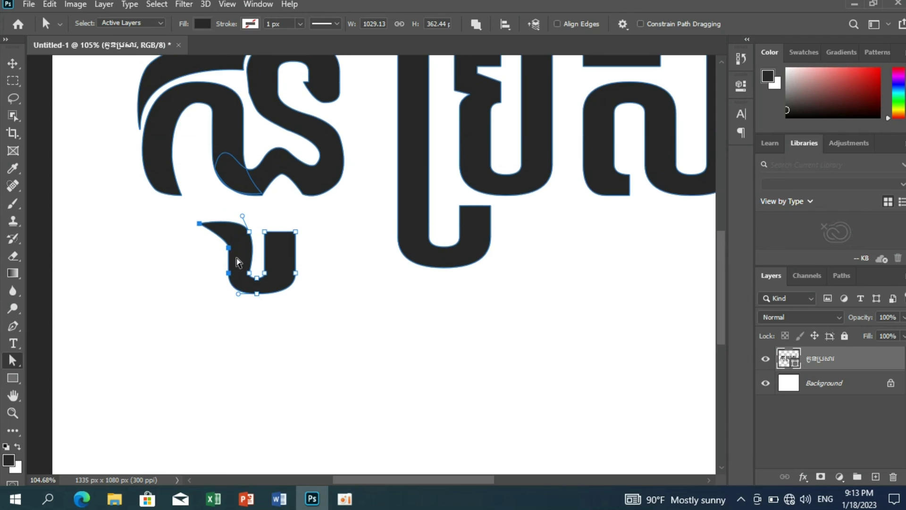
pyautogui.scroll(-3, 235, 259)
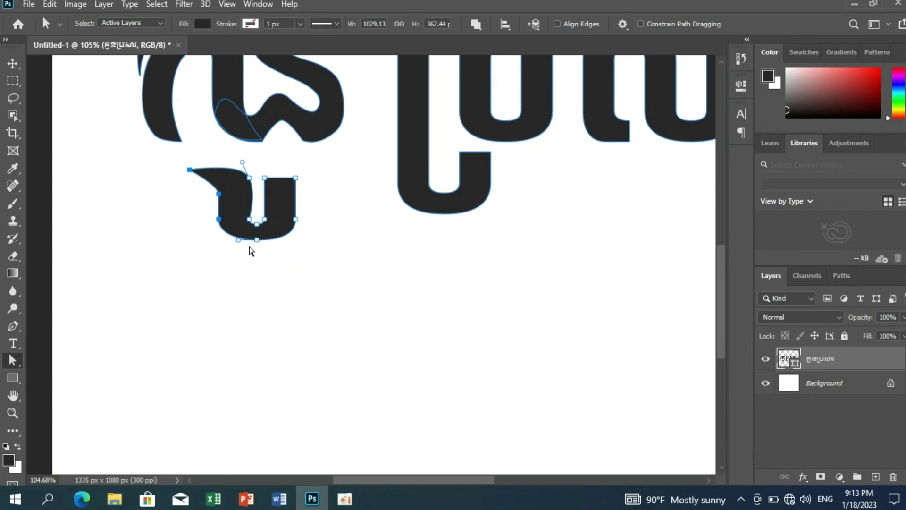
pyautogui.moveTo(196, 243); pyautogui.dragTo(288, 246)
pyautogui.moveTo(203, 228); pyautogui.dragTo(299, 248)
pyautogui.press('Down')
pyautogui.press('Down')
pyautogui.press('Down')
pyautogui.press('Down')
pyautogui.press('Down')
pyautogui.press('Down')
pyautogui.press('Down')
pyautogui.press('Down')
pyautogui.press('Down')
pyautogui.press('Down')
pyautogui.press('Down')
pyautogui.press('Down')
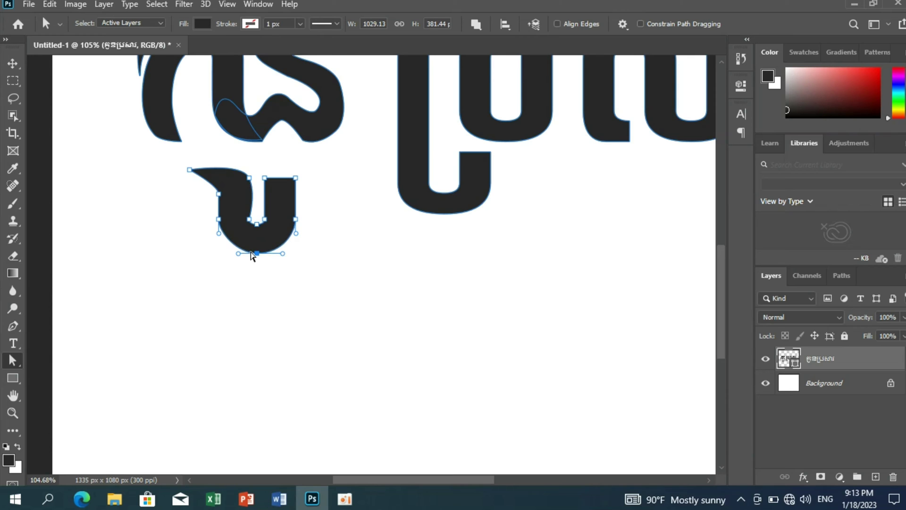
# Smooth the corner on the subscript's left curve
pyautogui.scroll(2, 287, 231)
pyautogui.scroll(1, 283, 236)
pyautogui.press('p')
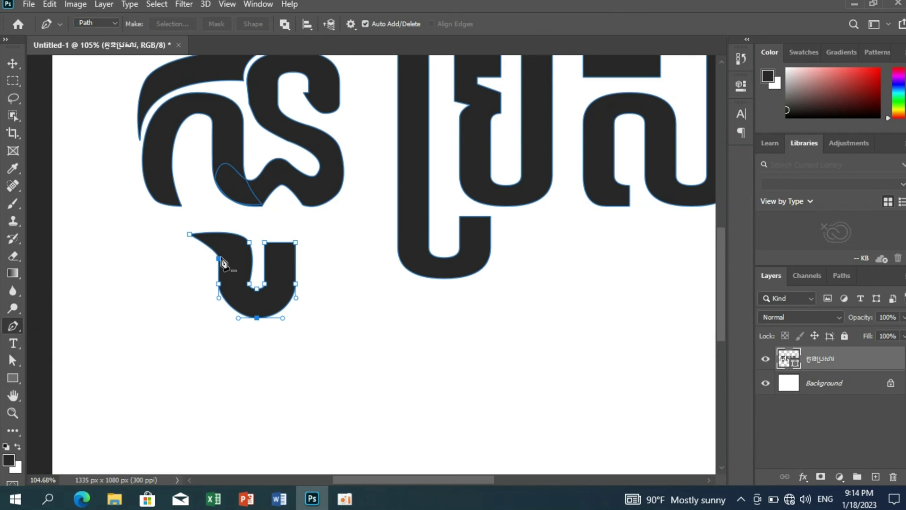
pyautogui.moveTo(218, 259)
pyautogui.mouseDown()
pyautogui.moveTo(228, 271)
pyautogui.moveTo(221, 250)
pyautogui.mouseUp()
pyautogui.press('a')
pyautogui.scroll(-2, 259, 273)
pyautogui.scroll(3, 273, 251)
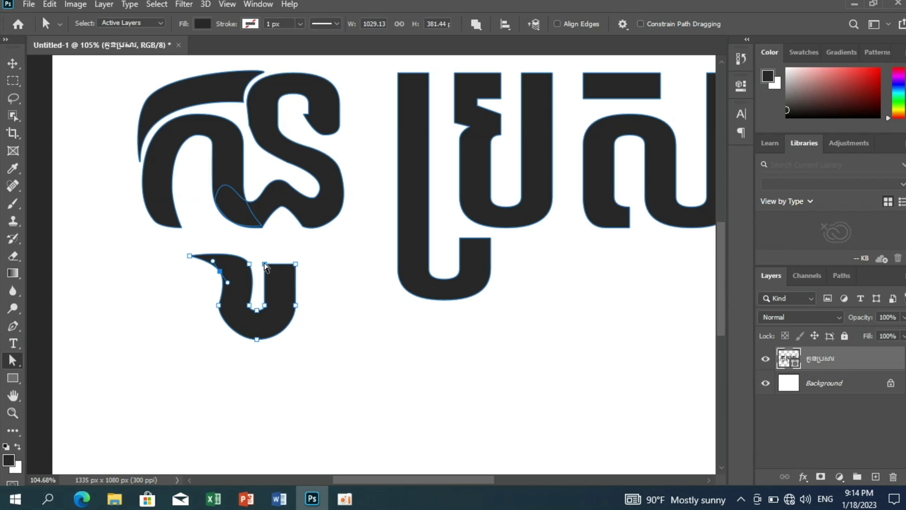
# Raise the subscript's right stem toward the letter above and hide the path outlines
pyautogui.moveTo(253, 257); pyautogui.dragTo(310, 284)
pyautogui.hotkey('shift', 'Up')
pyautogui.hotkey('shift', 'Up')
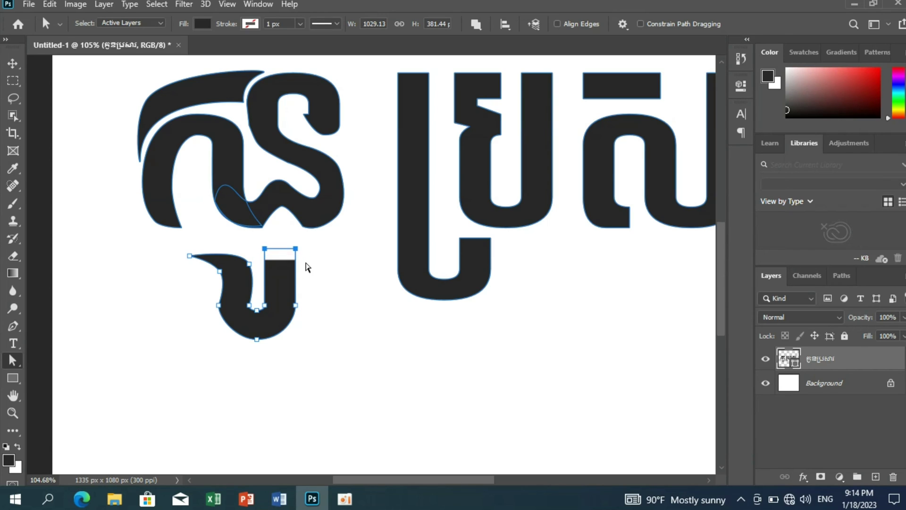
pyautogui.hotkey('shift', 'Up')
pyautogui.scroll(3, 372, 253)
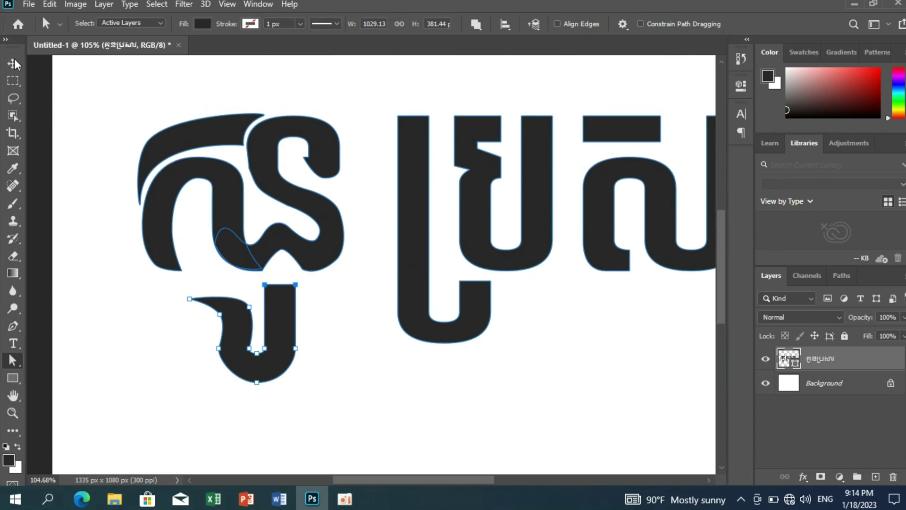
pyautogui.press('v')
pyautogui.click(319, 313)
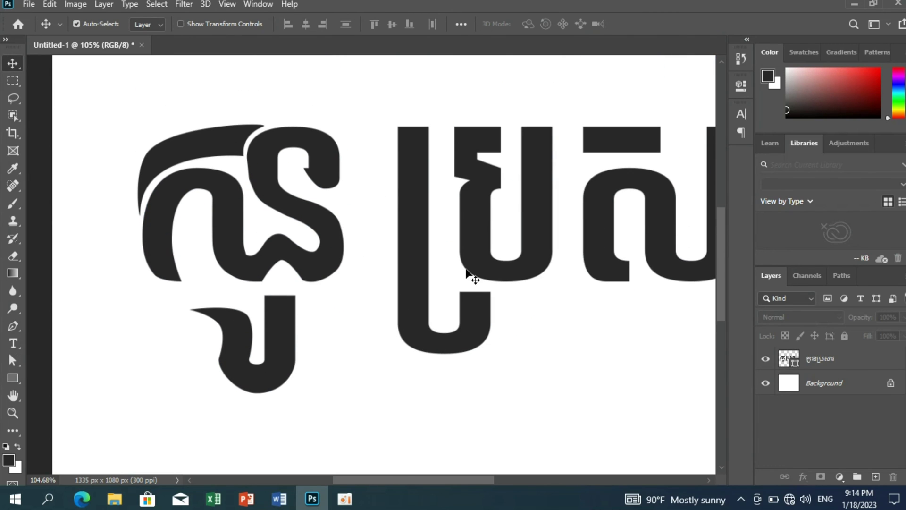
# On the lettering layer, swap the middle letter's notch corner point for new anchors along the bump
pyautogui.scroll(3, 358, 243)
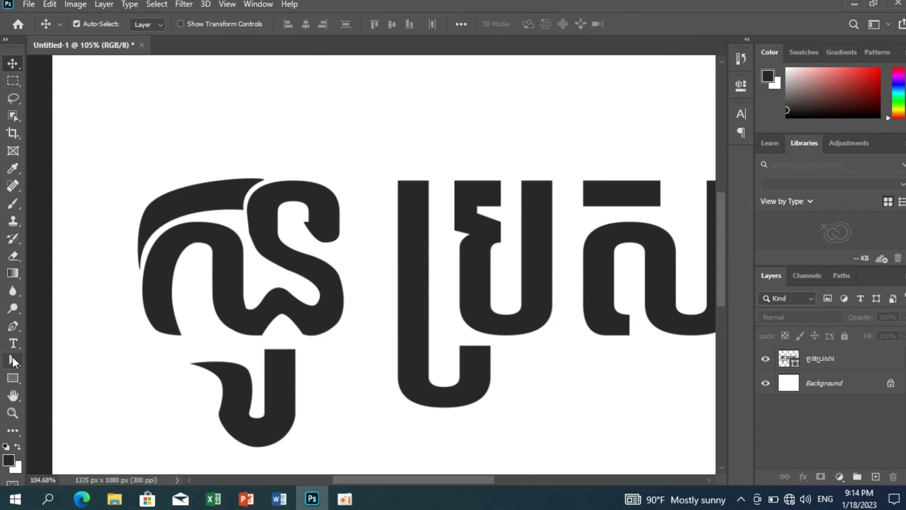
pyautogui.click(13, 360)
pyautogui.moveTo(438, 162); pyautogui.dragTo(512, 274)
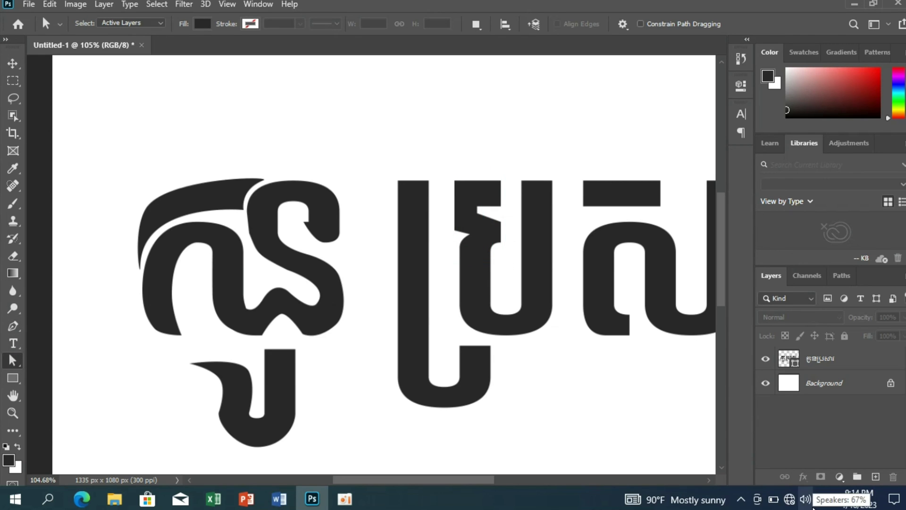
pyautogui.click(824, 357)
pyautogui.moveTo(438, 171); pyautogui.dragTo(510, 267)
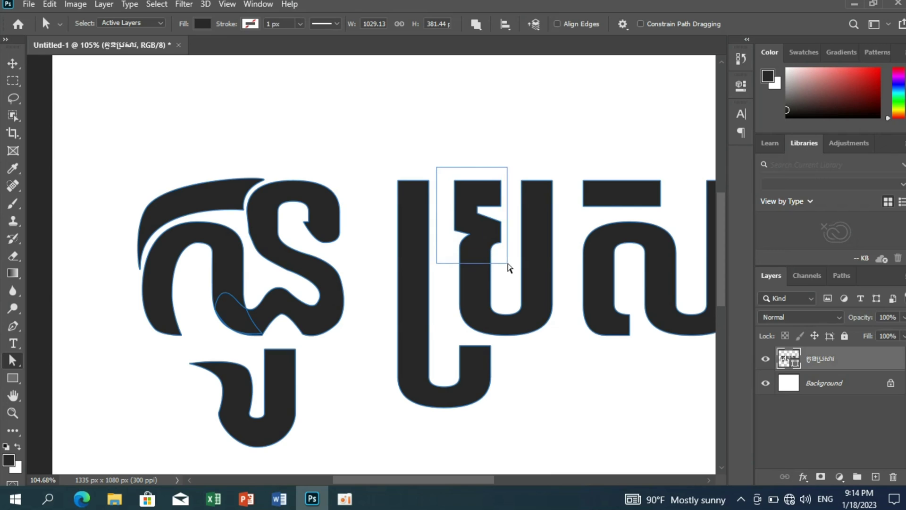
pyautogui.press('p')
pyautogui.click(480, 219)
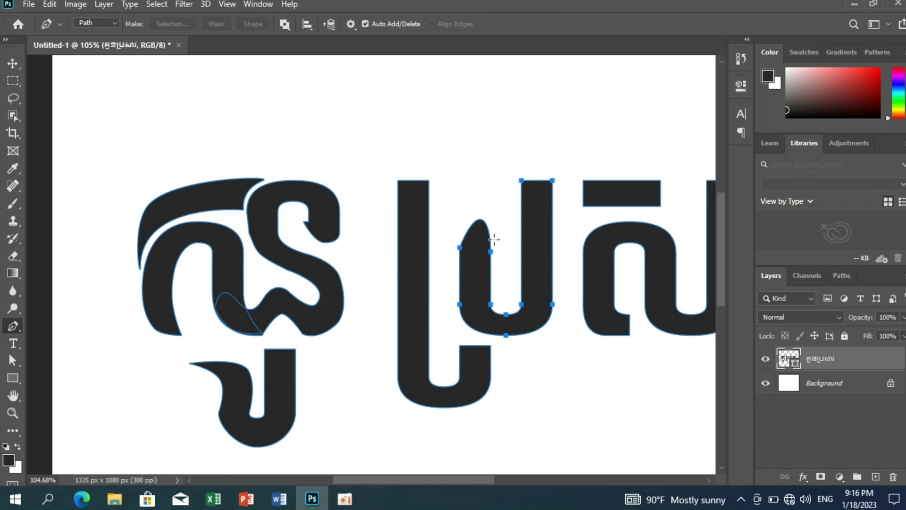
pyautogui.click(479, 217)
pyautogui.click(483, 222)
# Pull the bump up into a tall spike and round it into a curved flick
pyautogui.click(12, 364)
pyautogui.moveTo(482, 221)
pyautogui.mouseDown()
pyautogui.moveTo(489, 202)
pyautogui.moveTo(491, 215)
pyautogui.moveTo(469, 213)
pyautogui.mouseUp()
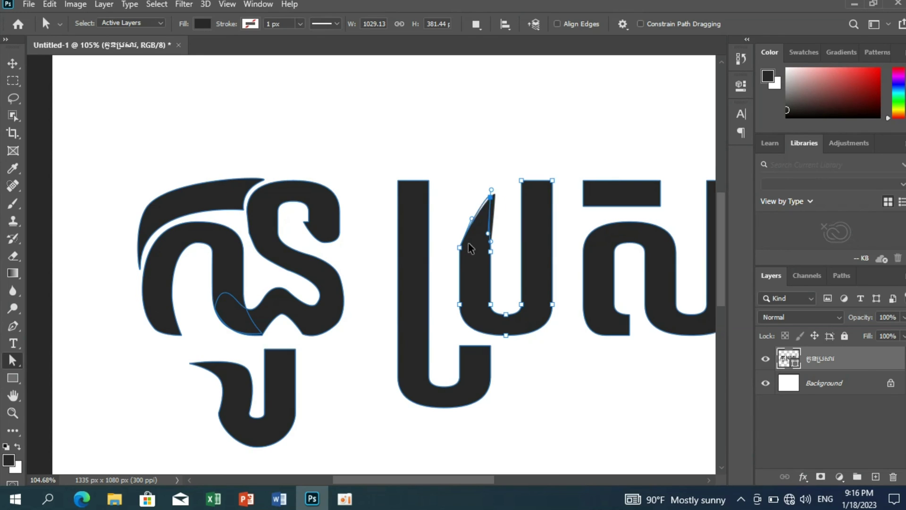
pyautogui.moveTo(460, 208); pyautogui.dragTo(460, 208)
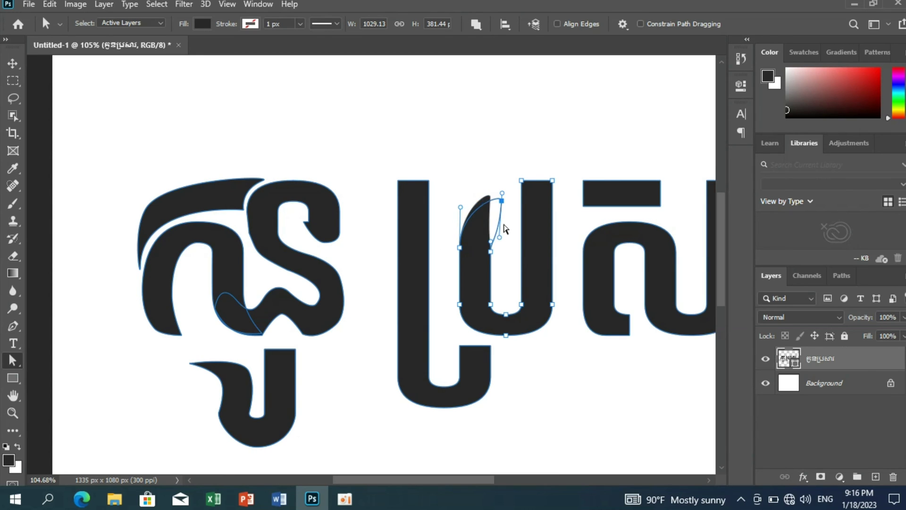
pyautogui.moveTo(500, 237)
pyautogui.mouseDown()
pyautogui.moveTo(481, 233)
pyautogui.moveTo(487, 239)
pyautogui.mouseUp()
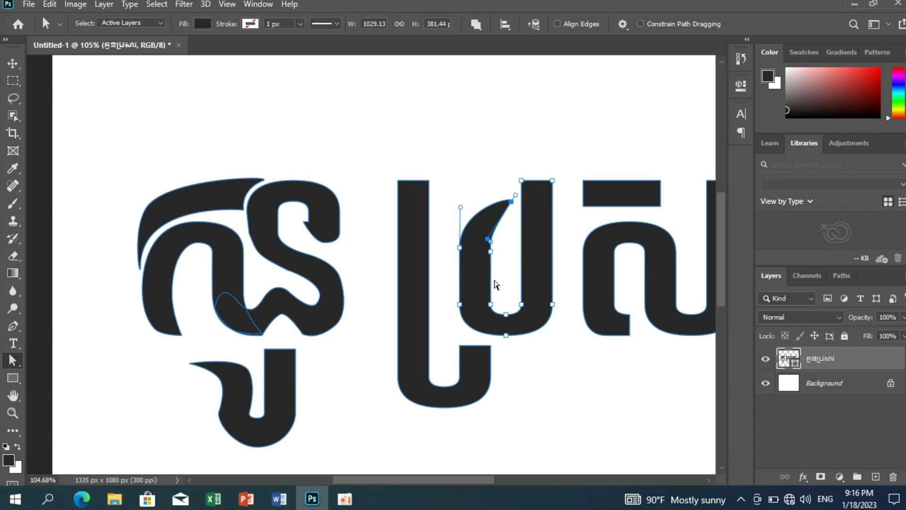
# Add an anchor on the left edge and widen, reshape and smooth the inner bowl curve
pyautogui.click(12, 325)
pyautogui.click(460, 272)
pyautogui.press('a')
pyautogui.press('p')
pyautogui.moveTo(470, 275)
pyautogui.mouseDown()
pyautogui.moveTo(496, 314)
pyautogui.moveTo(444, 299)
pyautogui.mouseUp()
pyautogui.scroll(2, 561, 325)
pyautogui.press('a')
pyautogui.moveTo(447, 257); pyautogui.dragTo(449, 253)
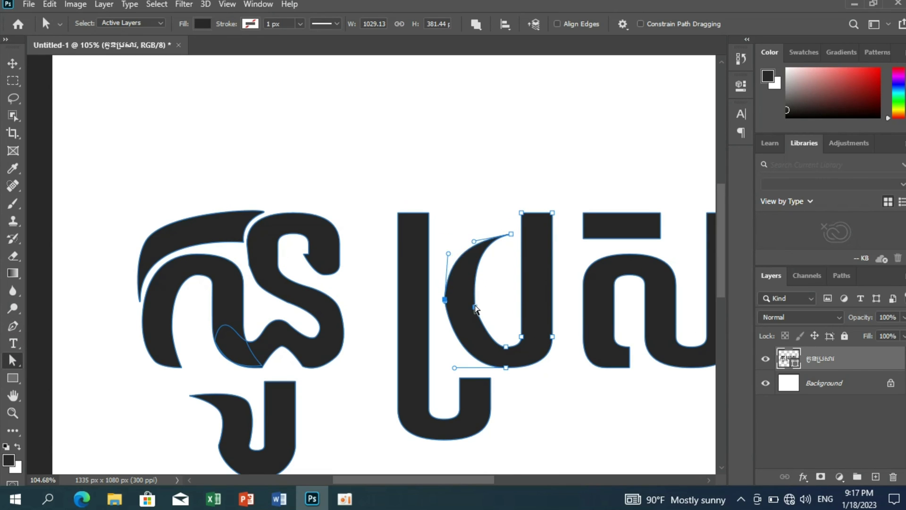
pyautogui.moveTo(476, 309)
pyautogui.mouseDown()
pyautogui.moveTo(478, 291)
pyautogui.moveTo(479, 311)
pyautogui.mouseUp()
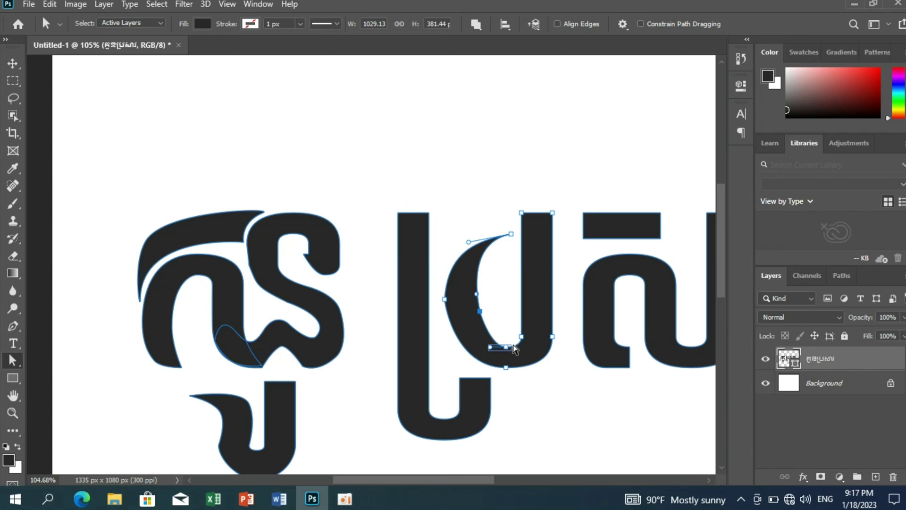
pyautogui.moveTo(513, 349); pyautogui.dragTo(483, 348)
pyautogui.moveTo(480, 311); pyautogui.dragTo(481, 309)
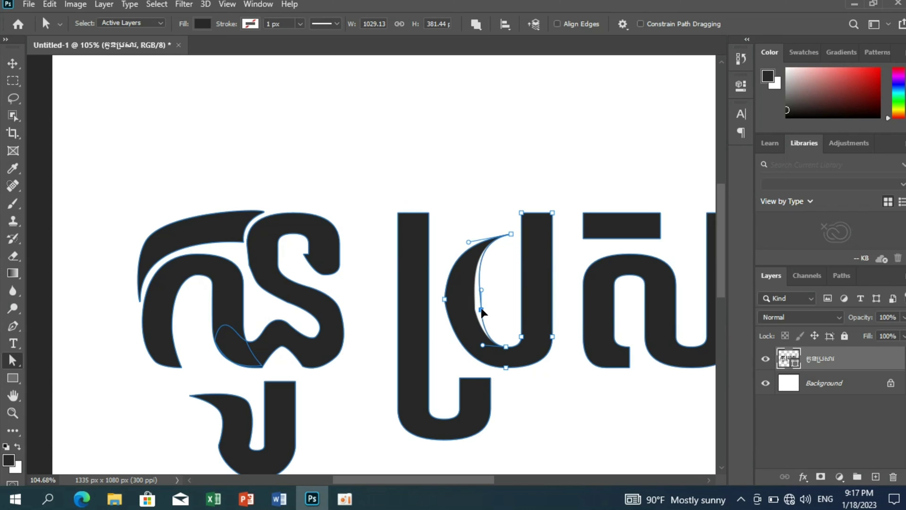
# Shorten and rotate the inner bowl's handles so it curves smoothly into the right stem
pyautogui.click(13, 325)
pyautogui.moveTo(481, 284)
pyautogui.mouseDown()
pyautogui.moveTo(481, 299)
pyautogui.moveTo(470, 283)
pyautogui.mouseUp()
pyautogui.press('a')
pyautogui.moveTo(480, 332)
pyautogui.mouseDown()
pyautogui.moveTo(484, 340)
pyautogui.moveTo(480, 333)
pyautogui.mouseUp()
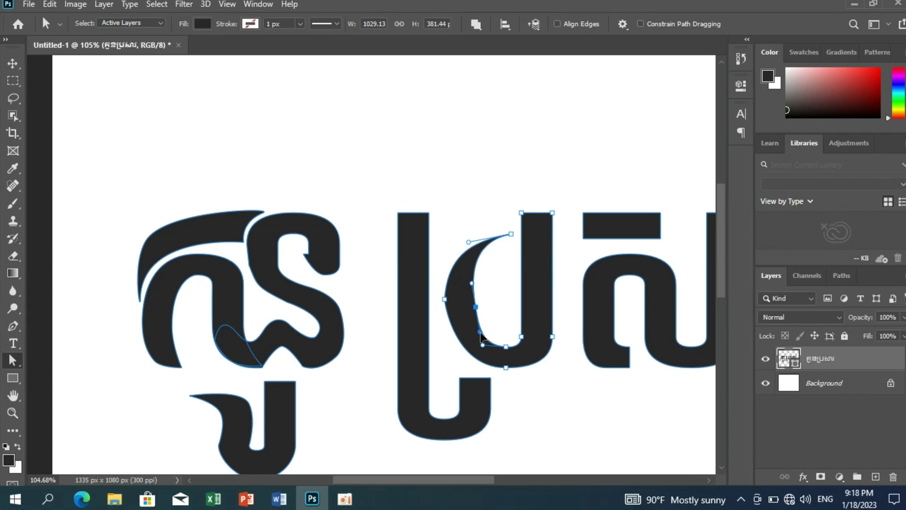
pyautogui.click(13, 326)
pyautogui.scroll(3, 634, 130)
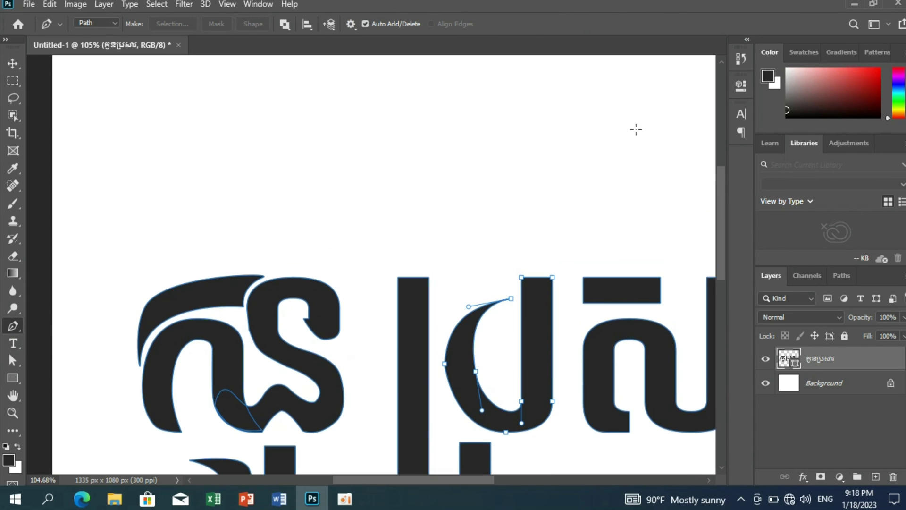
pyautogui.scroll(-4, 710, 257)
pyautogui.click(12, 360)
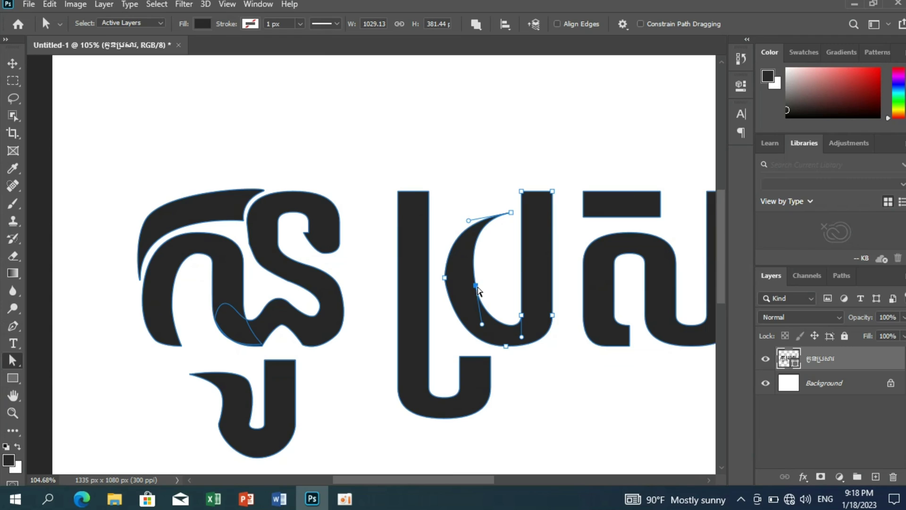
pyautogui.moveTo(478, 291)
pyautogui.mouseDown()
pyautogui.moveTo(473, 266)
pyautogui.moveTo(483, 296)
pyautogui.moveTo(473, 276)
pyautogui.moveTo(447, 286)
pyautogui.mouseUp()
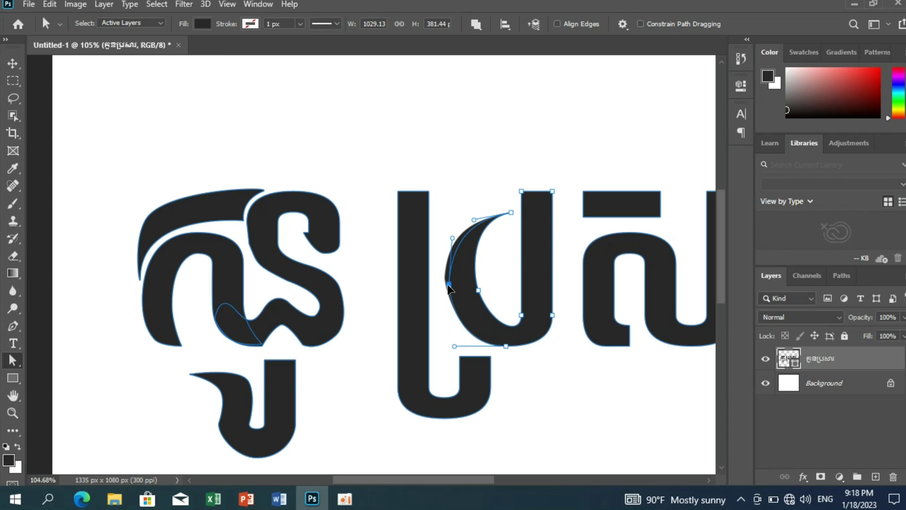
pyautogui.scroll(1, 603, 285)
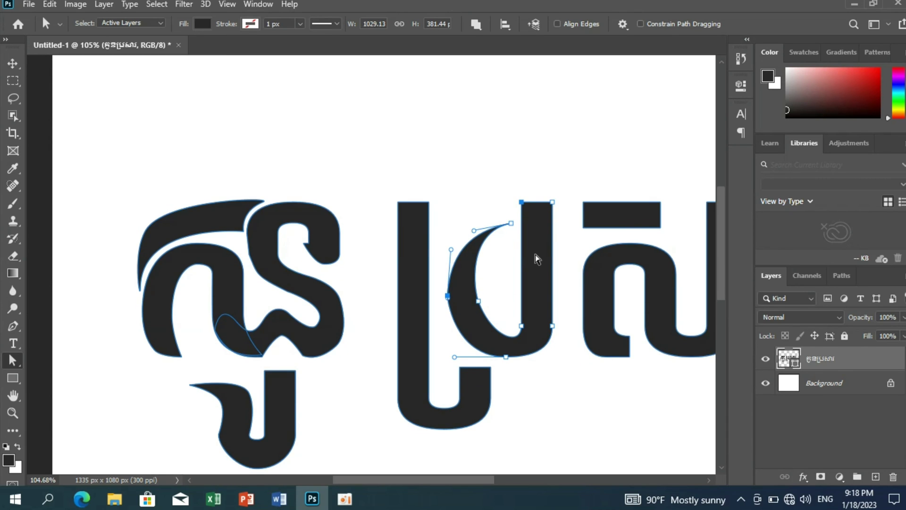
pyautogui.moveTo(500, 257); pyautogui.dragTo(585, 184)
pyautogui.scroll(3, 572, 238)
# Add an anchor on the stem and reshape the letter's top into a smooth arc, raising the inner anchor
pyautogui.press('p')
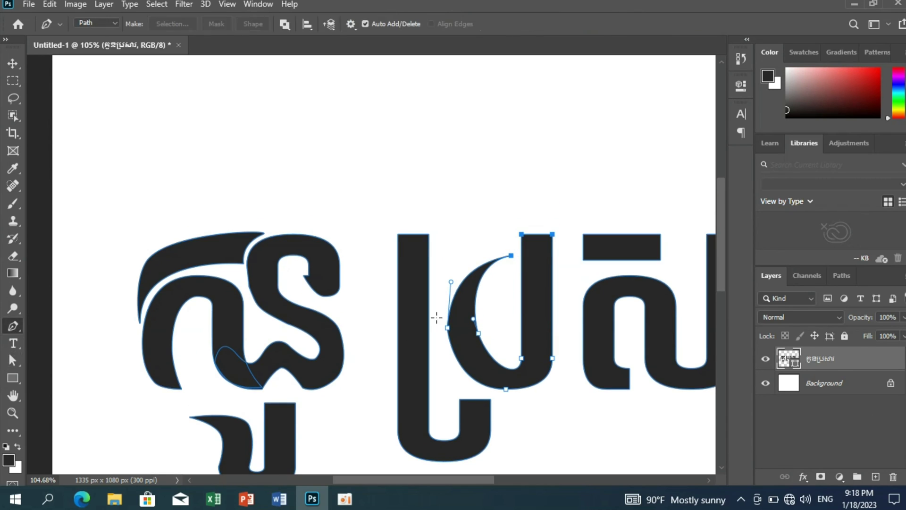
pyautogui.click(521, 296)
pyautogui.click(13, 360)
pyautogui.moveTo(524, 208)
pyautogui.mouseDown()
pyautogui.moveTo(557, 236)
pyautogui.moveTo(400, 210)
pyautogui.moveTo(410, 202)
pyautogui.mouseUp()
pyautogui.moveTo(552, 282)
pyautogui.mouseDown()
pyautogui.moveTo(556, 252)
pyautogui.moveTo(488, 196)
pyautogui.mouseUp()
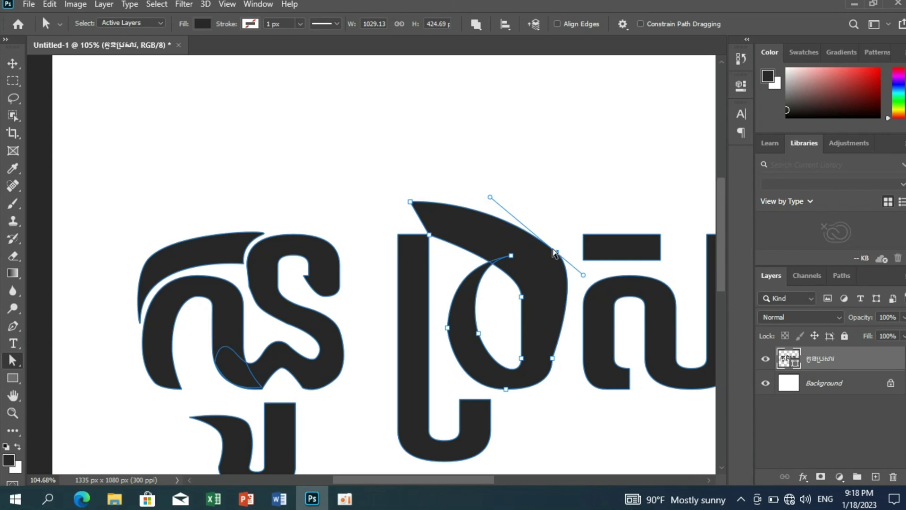
pyautogui.moveTo(557, 253); pyautogui.dragTo(540, 243)
pyautogui.moveTo(551, 357); pyautogui.dragTo(562, 333)
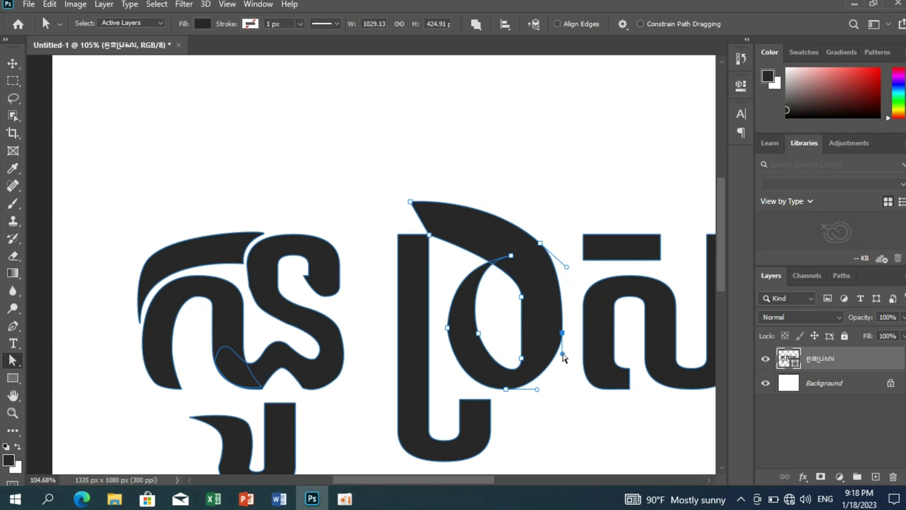
pyautogui.moveTo(521, 296)
pyautogui.mouseDown()
pyautogui.moveTo(526, 265)
pyautogui.moveTo(552, 317)
pyautogui.mouseUp()
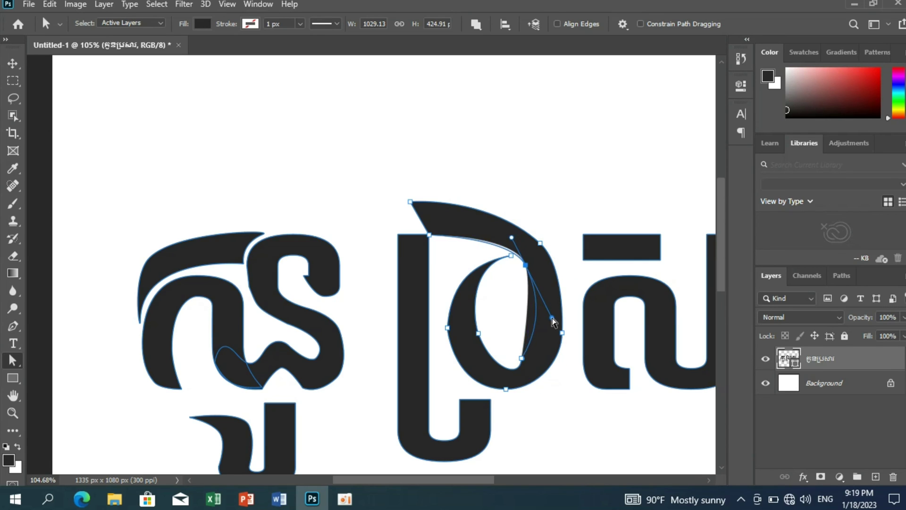
# Delete the counter's extra lower anchor and pull the inner curve's handles left into a rounded curl
pyautogui.click(12, 327)
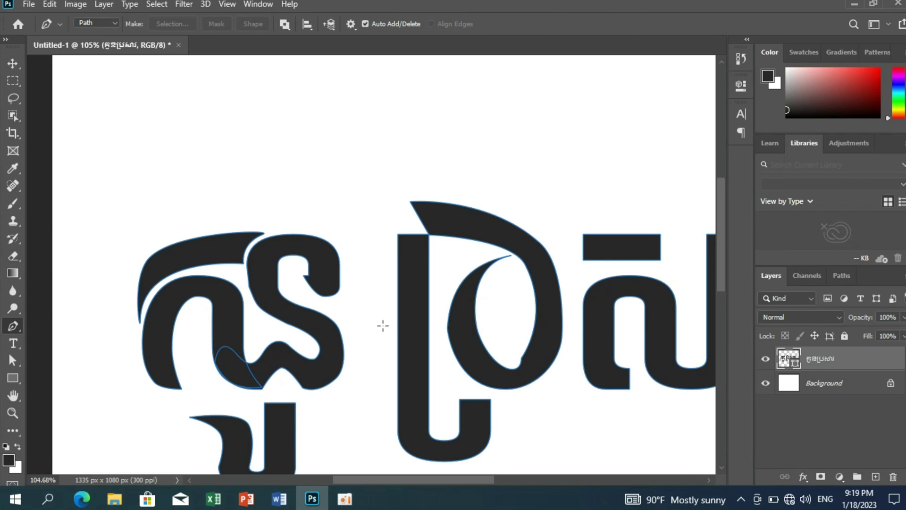
pyautogui.press('a')
pyautogui.click(538, 390)
pyautogui.scroll(1, 538, 390)
pyautogui.click(10, 326)
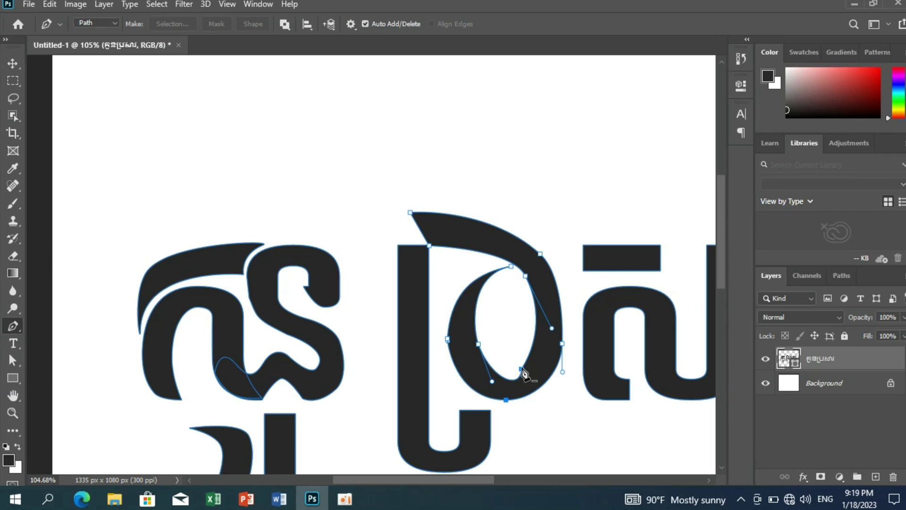
pyautogui.click(521, 369)
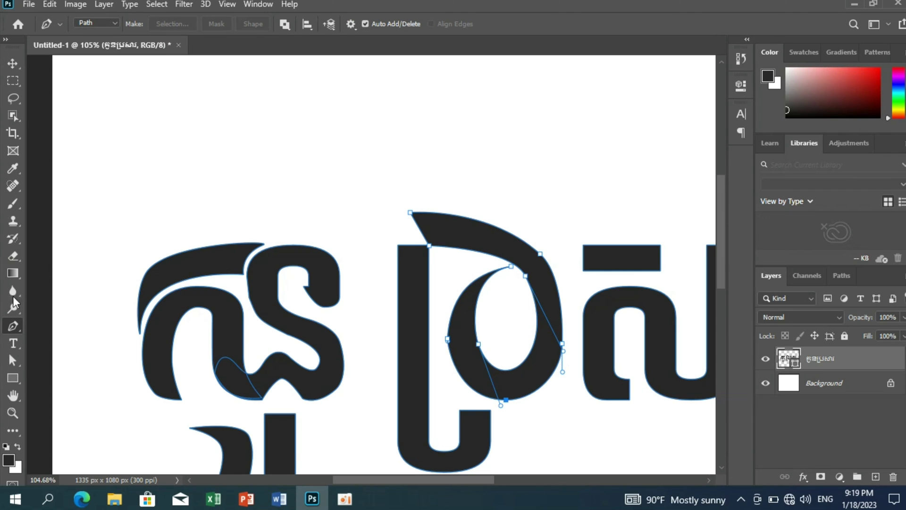
pyautogui.press('a')
pyautogui.moveTo(525, 275); pyautogui.dragTo(570, 341)
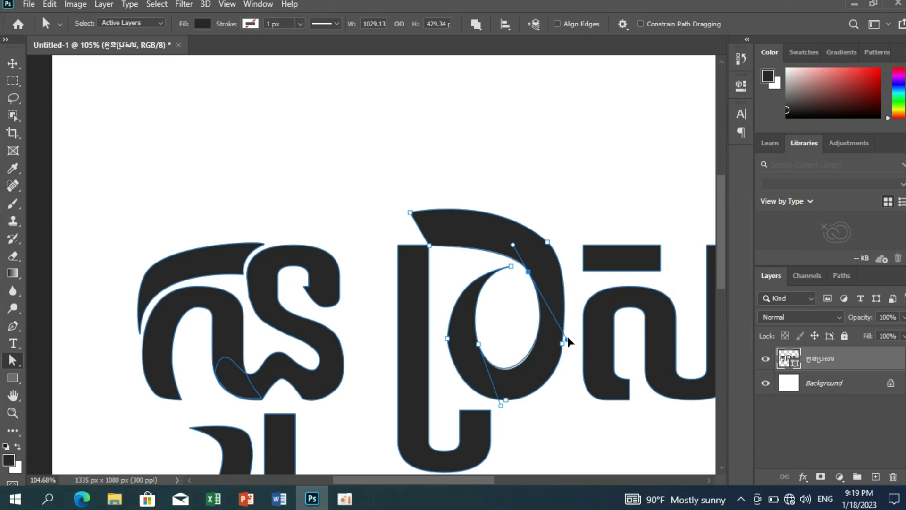
pyautogui.click(511, 269)
pyautogui.moveTo(510, 273); pyautogui.dragTo(455, 278)
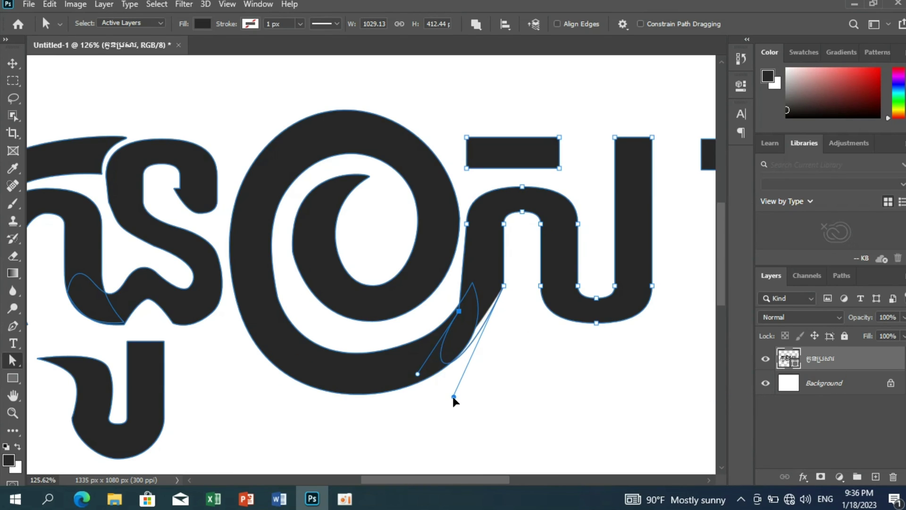
# Give the tail anchor smooth symmetric handles and move it down-left so the tail flows onward
pyautogui.press('p')
pyautogui.moveTo(504, 317); pyautogui.dragTo(509, 297)
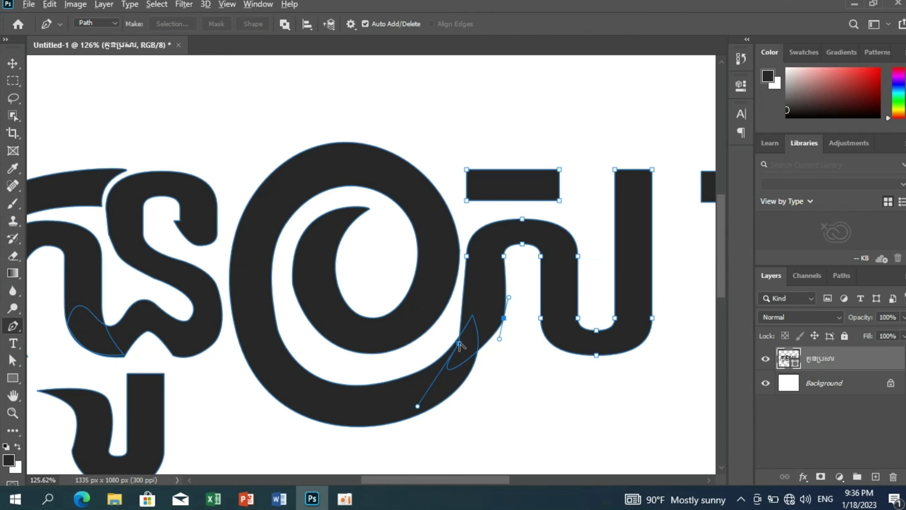
pyautogui.moveTo(458, 343); pyautogui.dragTo(435, 377)
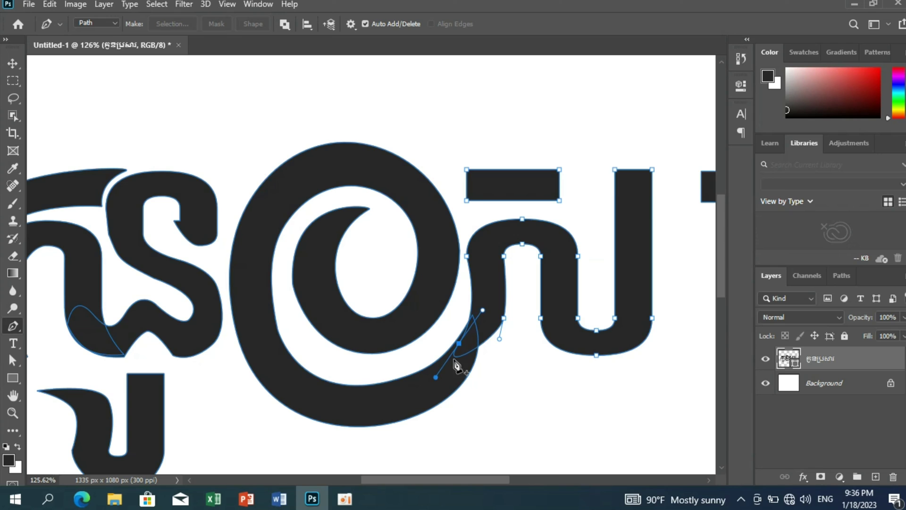
pyautogui.press('a')
pyautogui.moveTo(458, 343)
pyautogui.mouseDown()
pyautogui.moveTo(446, 354)
pyautogui.moveTo(417, 464)
pyautogui.mouseUp()
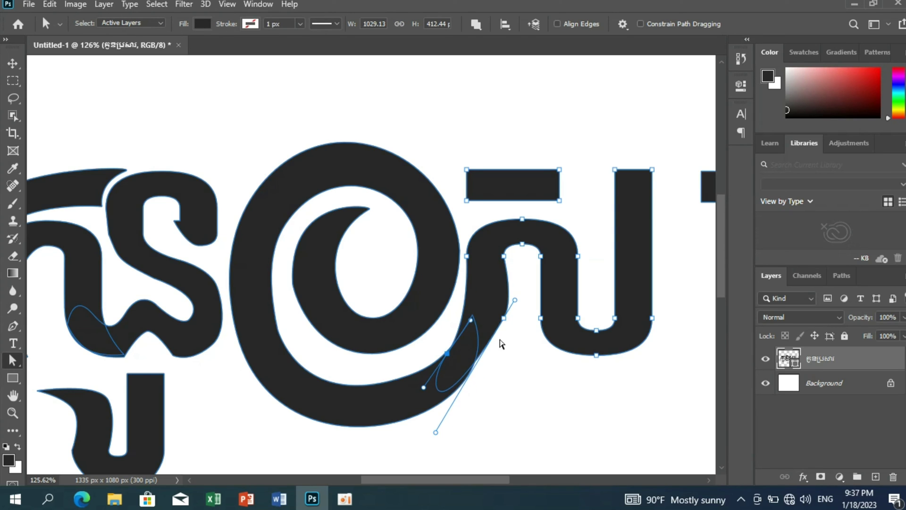
# Direct-select the swoosh path at the first letter's top, including its anchors
pyautogui.moveTo(488, 354); pyautogui.dragTo(644, 297)
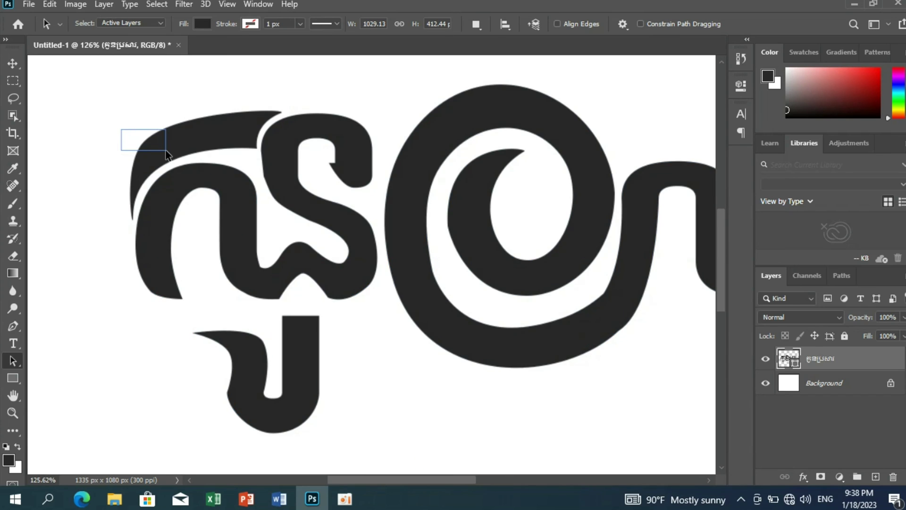
pyautogui.moveTo(123, 131); pyautogui.dragTo(214, 152)
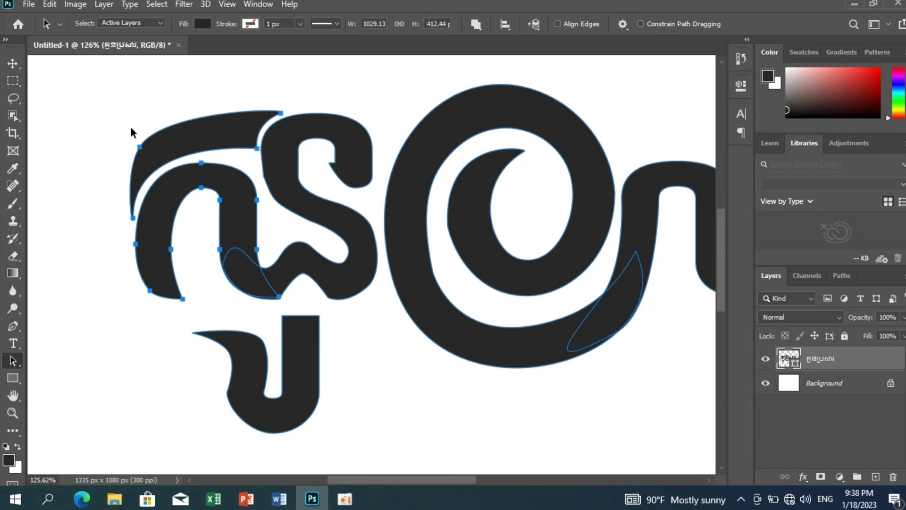
pyautogui.moveTo(133, 112); pyautogui.dragTo(248, 151)
pyautogui.rightClick(13, 361)
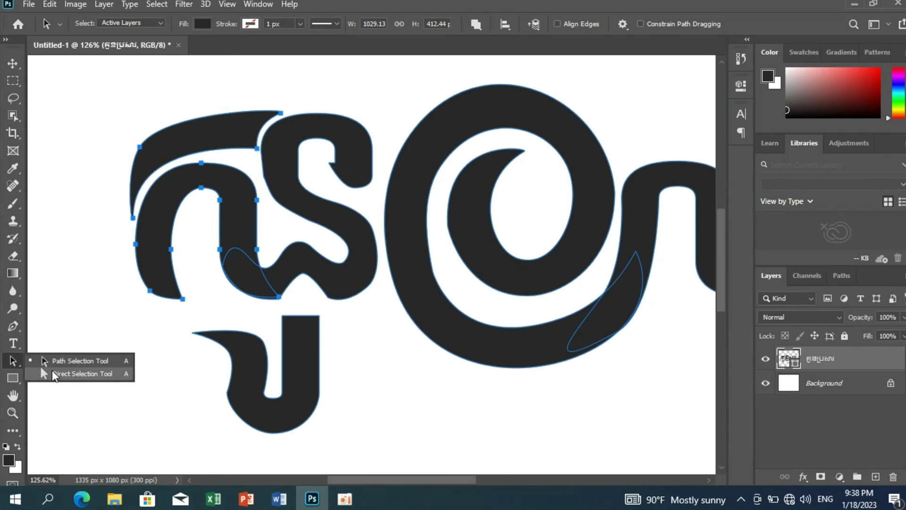
pyautogui.click(55, 373)
pyautogui.moveTo(135, 126); pyautogui.dragTo(246, 156)
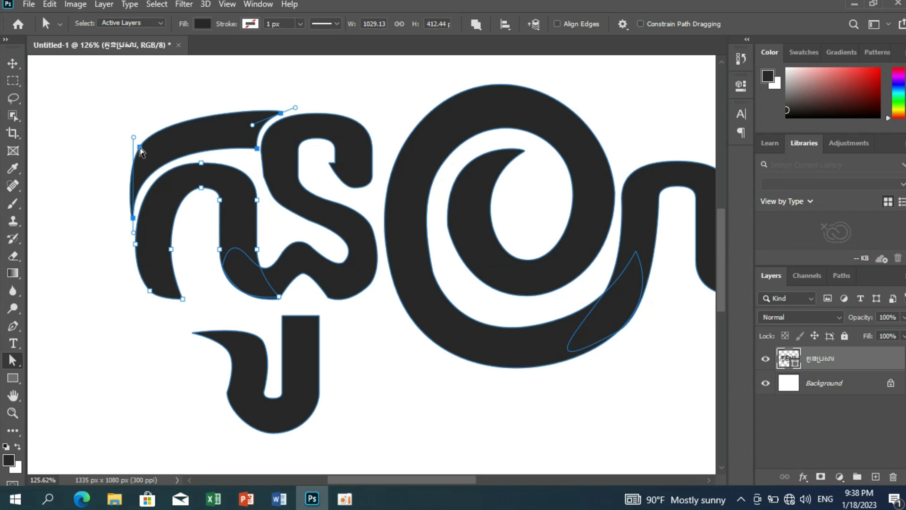
# Copy the swoosh to a new layer with Ctrl+J and place it atop the letter after the spiral
pyautogui.hotkey('ctrl', 'j')
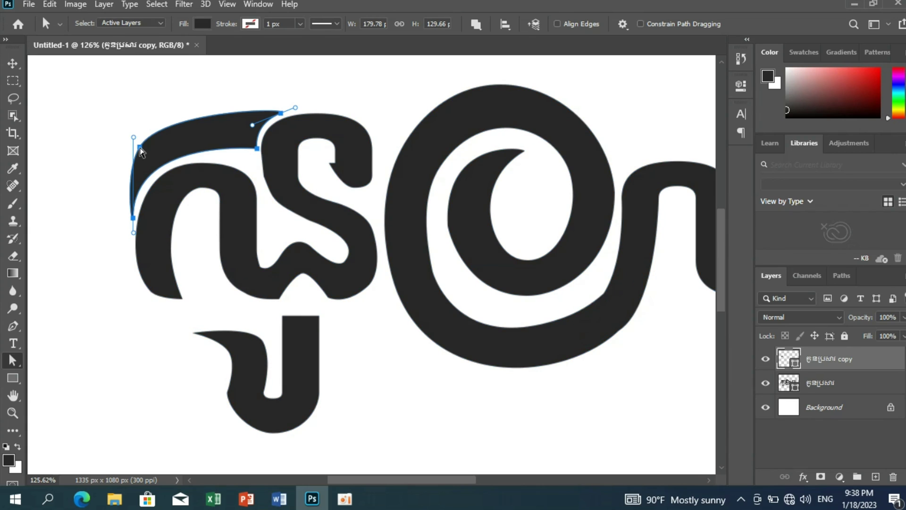
pyautogui.press('v')
pyautogui.moveTo(262, 146)
pyautogui.mouseDown()
pyautogui.moveTo(485, 151)
pyautogui.moveTo(609, 108)
pyautogui.mouseUp()
pyautogui.scroll(1, 484, 151)
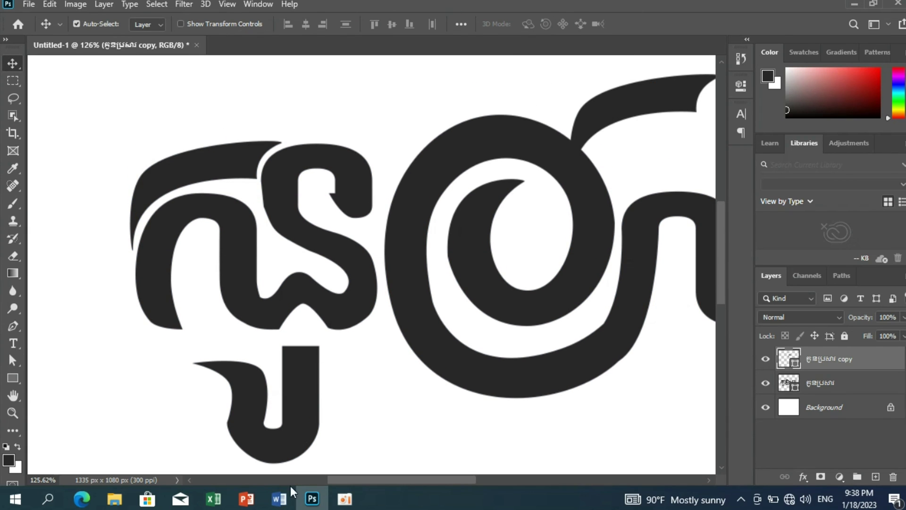
pyautogui.hscroll(5, 207, 376)
pyautogui.scroll(2, 207, 376)
pyautogui.moveTo(389, 164); pyautogui.dragTo(425, 204)
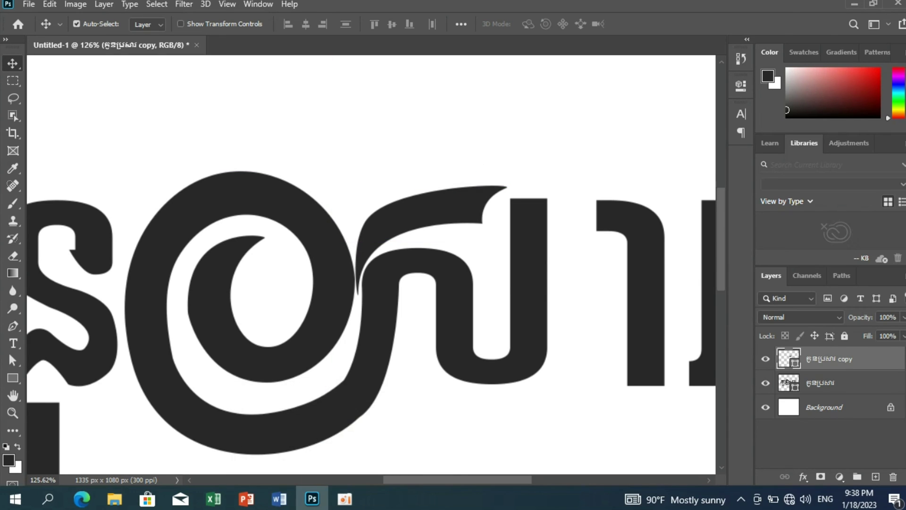
# Select the main lettering layer and nudge the spiral hook's top anchor to the right
pyautogui.click(550, 399)
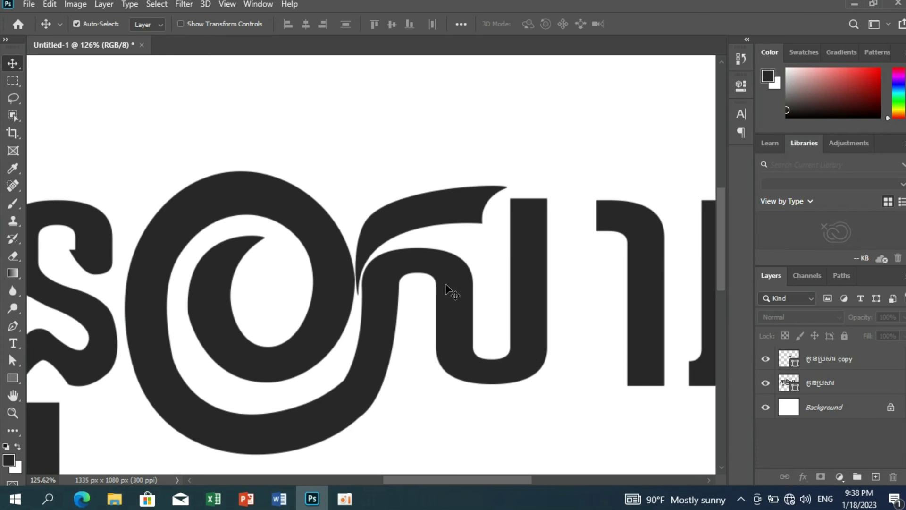
pyautogui.keyDown('alt'); pyautogui.scroll(1, 378, 412); pyautogui.keyUp('alt')
pyautogui.keyDown('alt'); pyautogui.scroll(2, 381, 414); pyautogui.keyUp('alt')
pyautogui.keyDown('alt'); pyautogui.scroll(1, 387, 420); pyautogui.keyUp('alt')
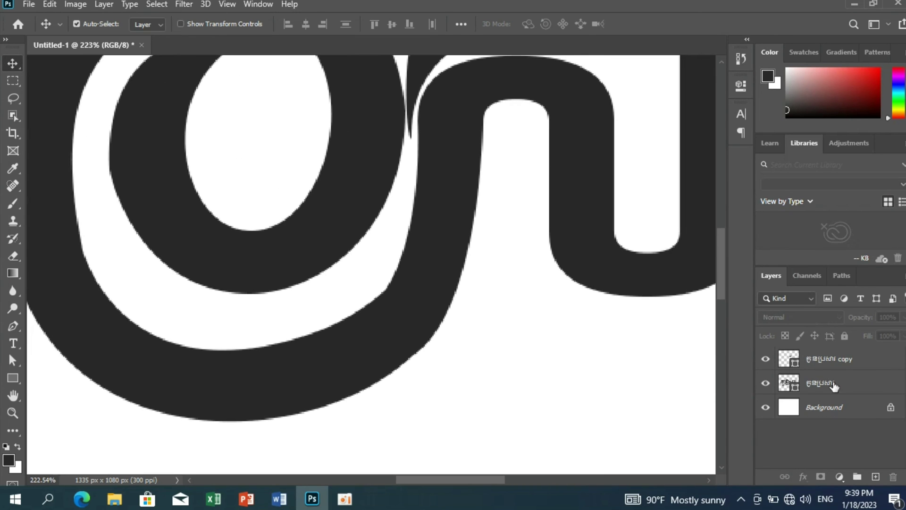
pyautogui.click(368, 377)
pyautogui.click(12, 360)
pyautogui.moveTo(354, 258); pyautogui.dragTo(411, 392)
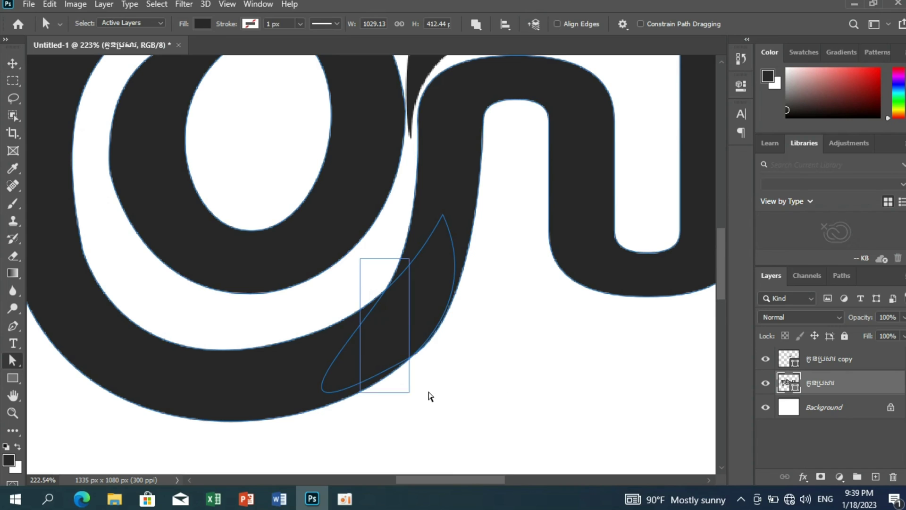
pyautogui.click(409, 348)
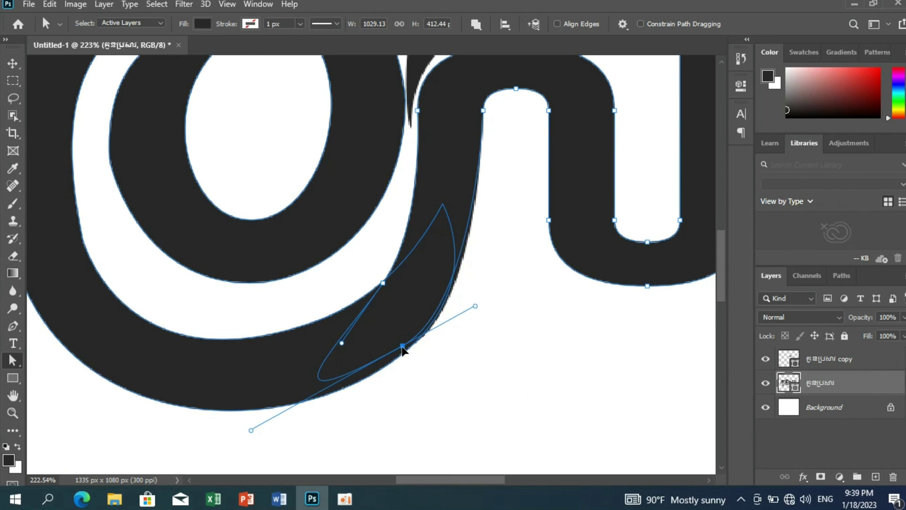
pyautogui.press('p')
pyautogui.scroll(2, 405, 236)
pyautogui.moveTo(417, 153); pyautogui.dragTo(406, 202)
pyautogui.press('a')
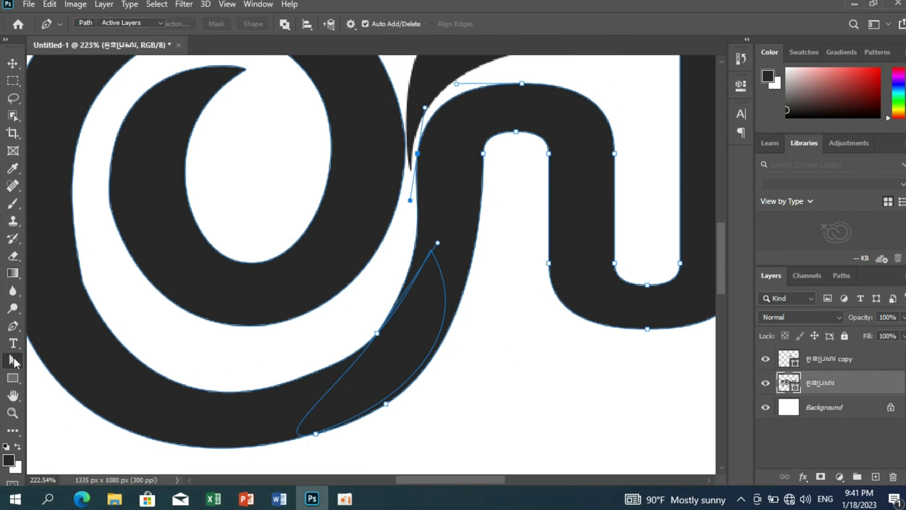
pyautogui.moveTo(418, 153); pyautogui.dragTo(478, 165)
pyautogui.scroll(2, 461, 265)
pyautogui.scroll(3, 508, 321)
# Reactivate the lettering path and drag the inner arch's left anchor to smooth its curve
pyautogui.press('v')
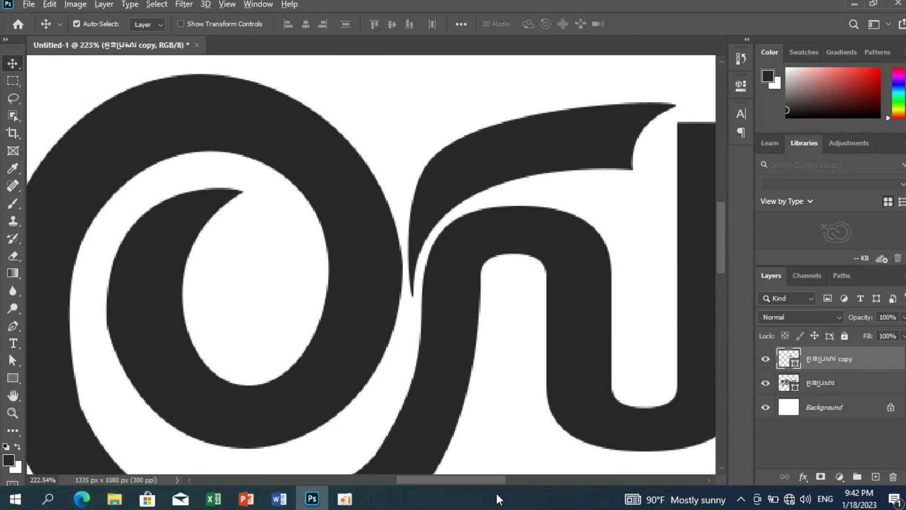
pyautogui.click(467, 431)
pyautogui.click(87, 465)
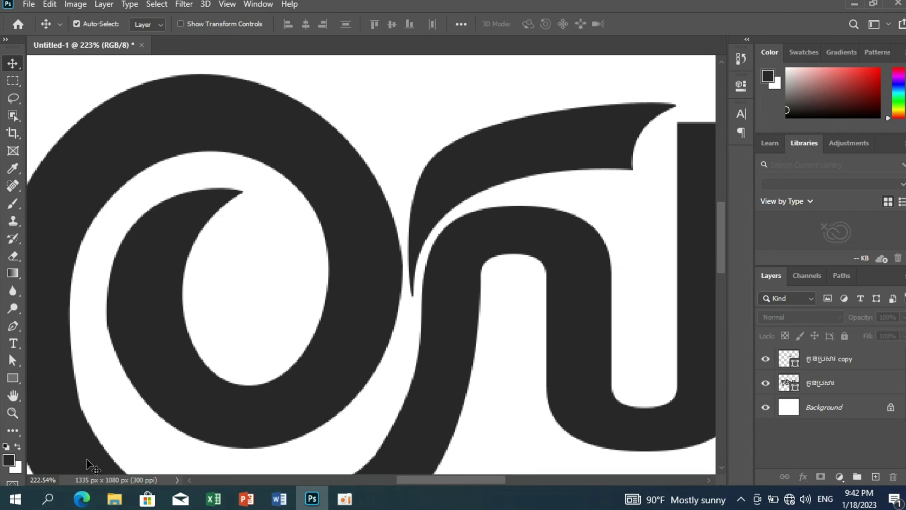
pyautogui.click(824, 385)
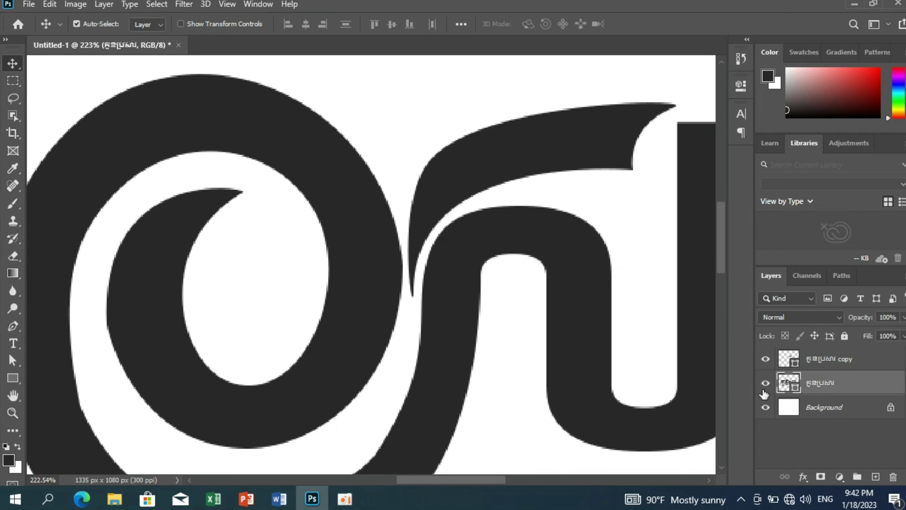
pyautogui.click(12, 359)
pyautogui.moveTo(494, 230); pyautogui.dragTo(453, 346)
pyautogui.scroll(-3, 475, 333)
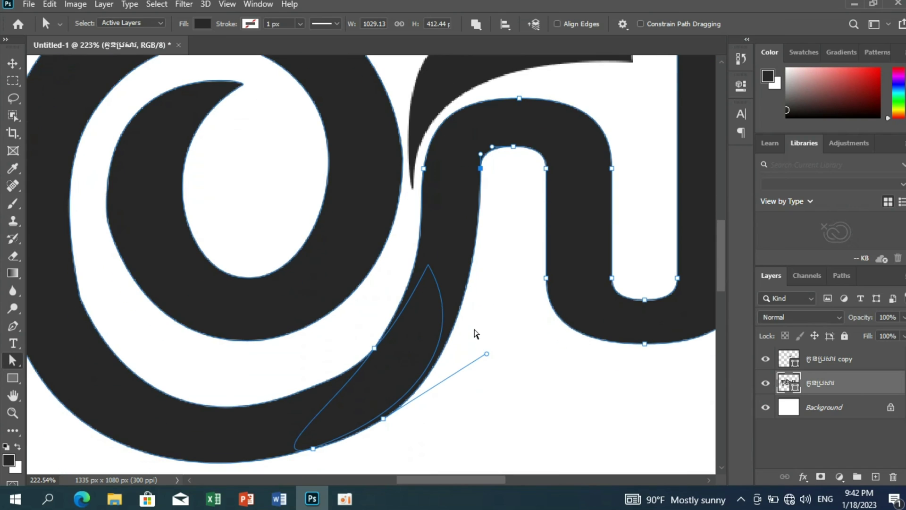
pyautogui.moveTo(480, 168); pyautogui.dragTo(485, 174)
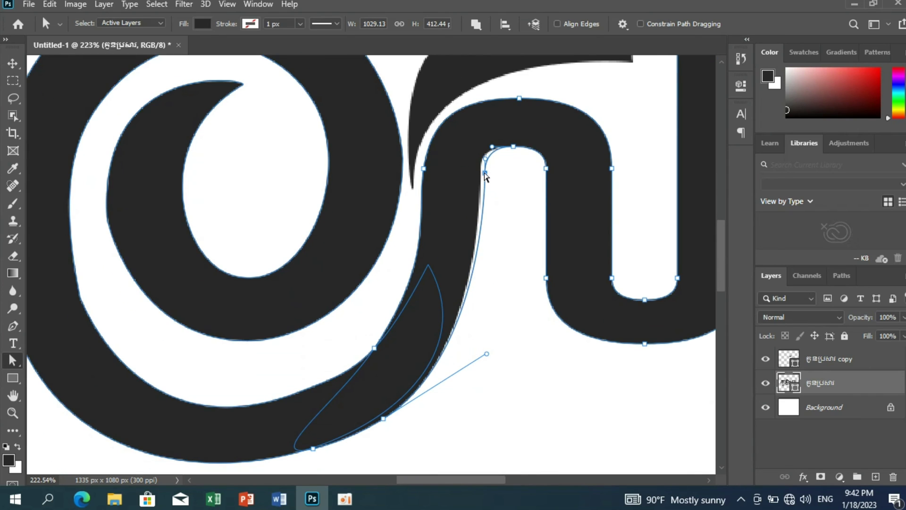
pyautogui.scroll(2, 477, 275)
pyautogui.moveTo(621, 178); pyautogui.dragTo(307, 257)
# Nudge the right vertical stroke left toward the arch and align its top with the flat bar
pyautogui.moveTo(511, 112); pyautogui.dragTo(675, 311)
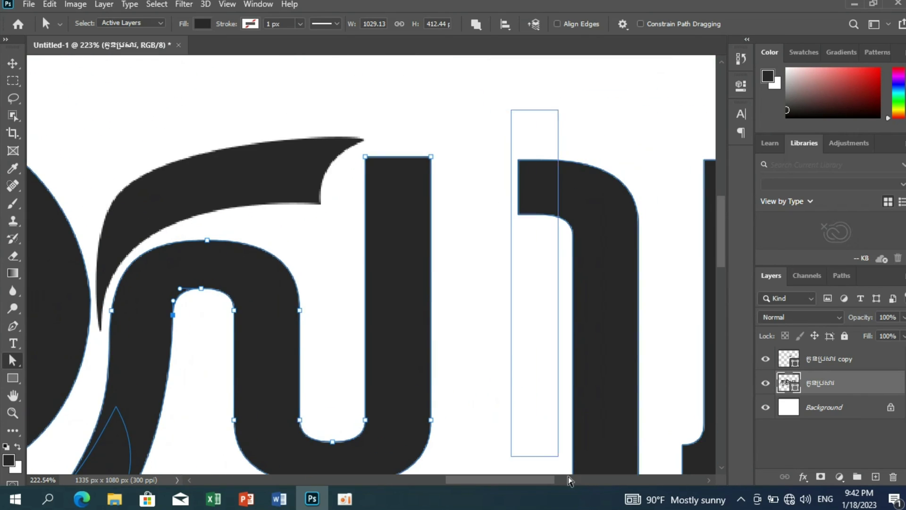
pyautogui.scroll(2, 579, 238)
pyautogui.hotkey('shift', 'Left')
pyautogui.hotkey('shift', 'Left')
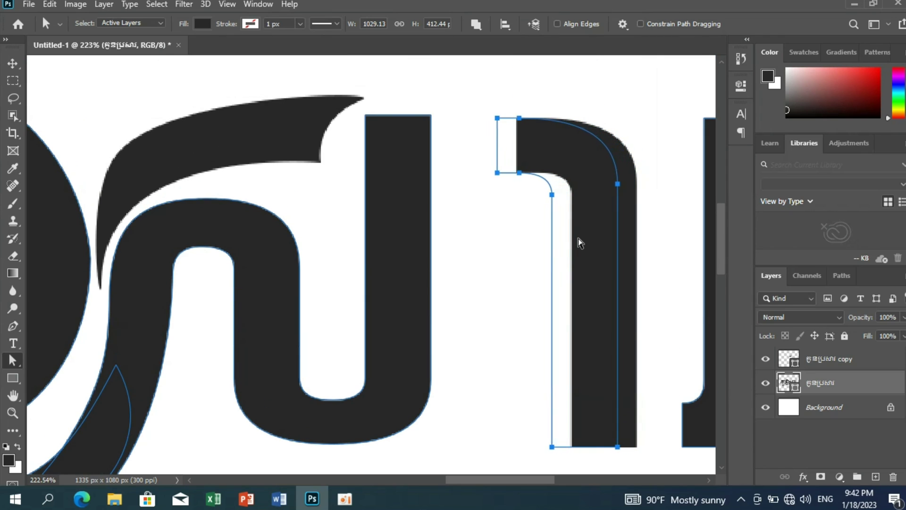
pyautogui.hotkey('shift', 'Left')
pyautogui.hotkey('shift', 'Left')
pyautogui.hotkey('shift', 'Left')
pyautogui.hotkey('shift', 'Left')
pyautogui.hotkey('shift', 'Left')
pyautogui.hotkey('shift', 'Left')
pyautogui.press('Up')
pyautogui.press('Up')
pyautogui.press('Up')
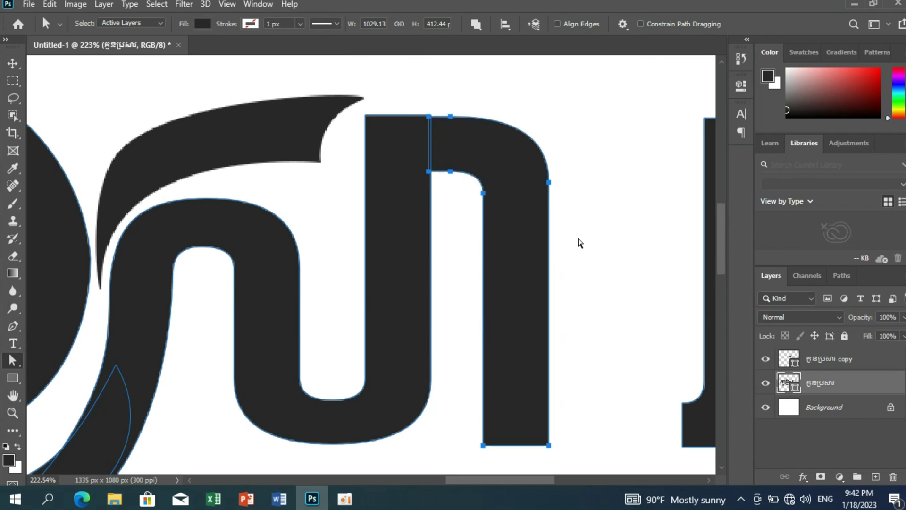
pyautogui.scroll(-1, 480, 243)
pyautogui.scroll(-3, 482, 245)
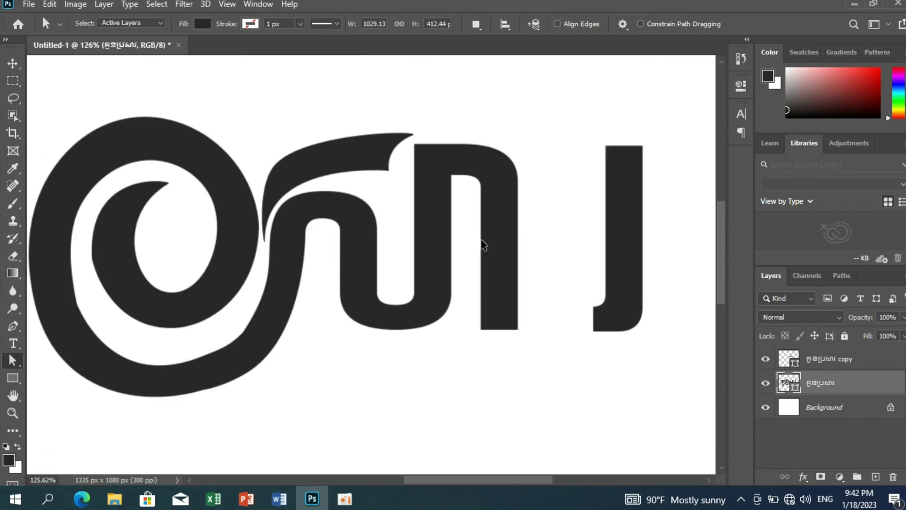
pyautogui.scroll(-1, 723, 250)
pyautogui.scroll(-1, 724, 250)
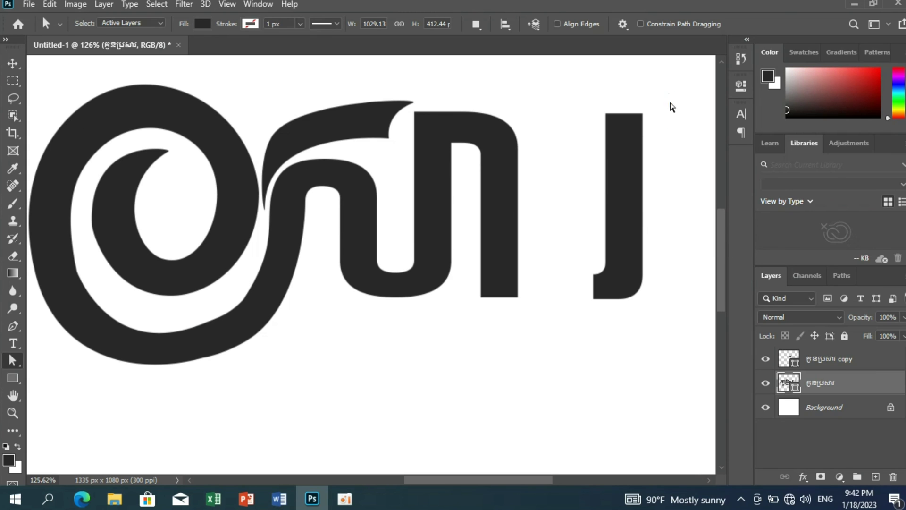
pyautogui.moveTo(618, 222); pyautogui.dragTo(590, 231)
pyautogui.scroll(1, 588, 300)
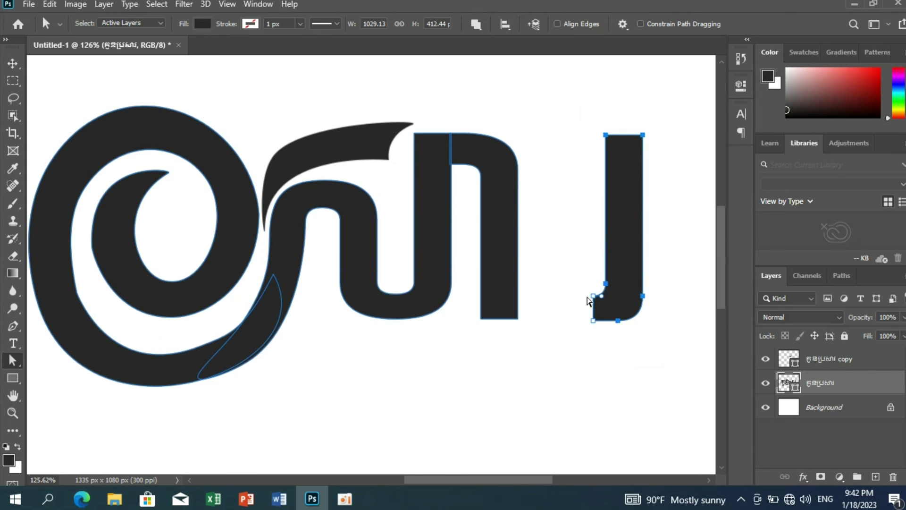
# Move the hooked letter left toward the word, then nudge its points back into place
pyautogui.moveTo(606, 285); pyautogui.dragTo(551, 283)
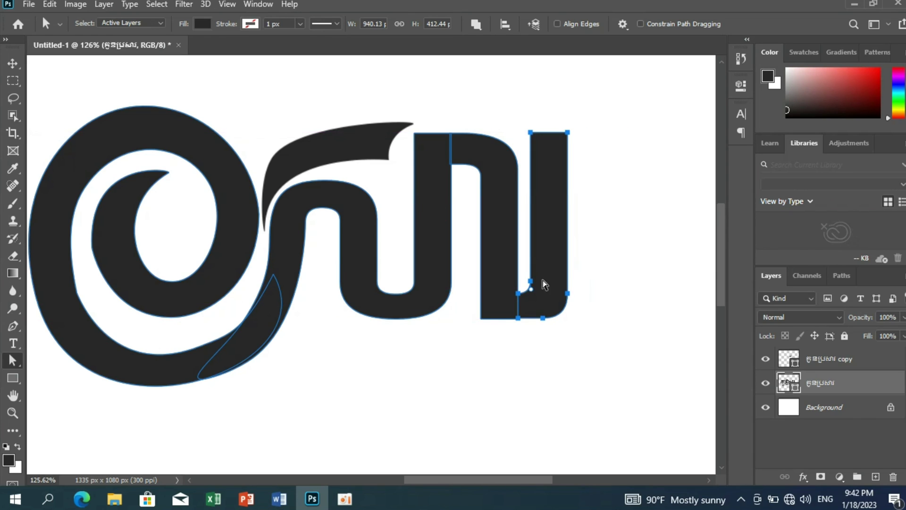
pyautogui.click(633, 274)
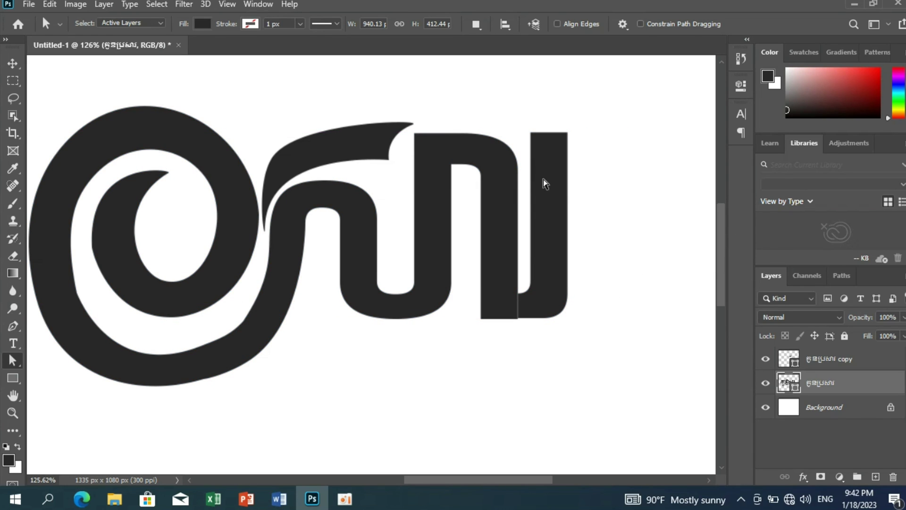
pyautogui.moveTo(530, 127); pyautogui.dragTo(576, 328)
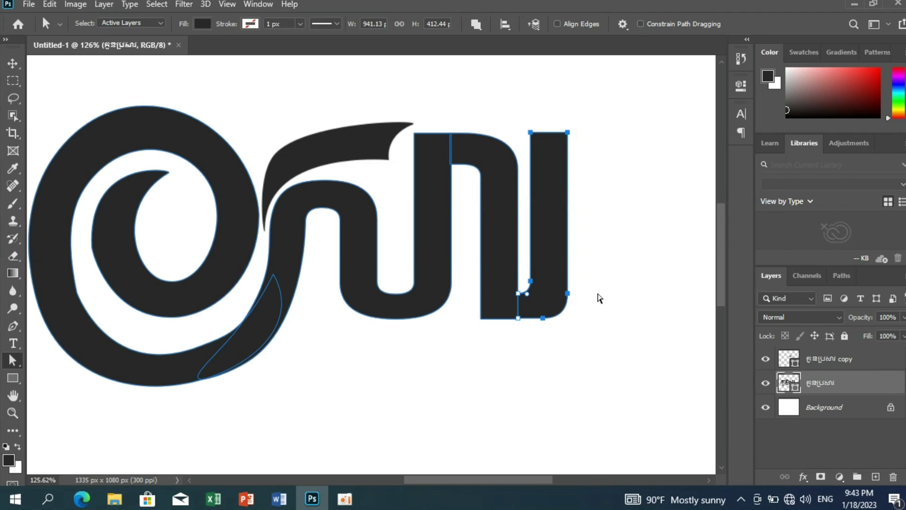
pyautogui.press('Right')
pyautogui.press('Right')
pyautogui.press('Right')
pyautogui.press('Right')
pyautogui.press('Right')
pyautogui.press('Right')
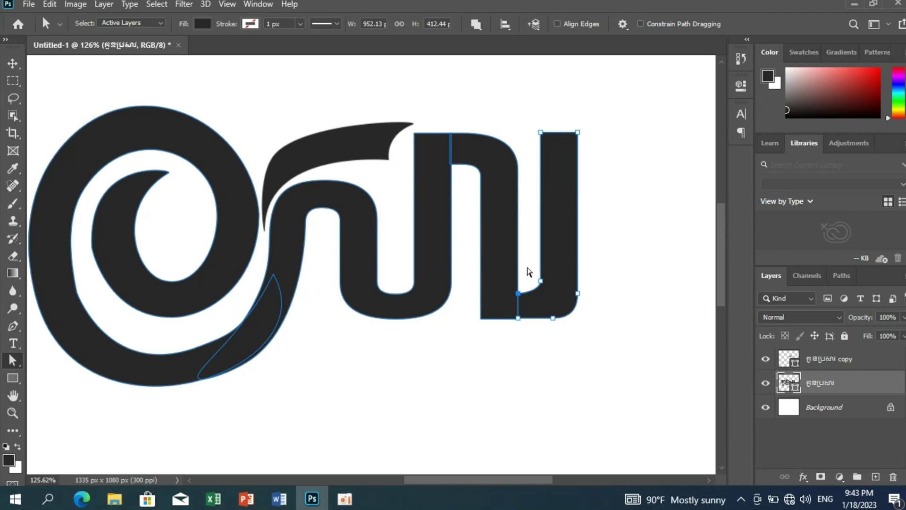
pyautogui.scroll(1, 509, 350)
pyautogui.press('Left')
pyautogui.press('Left')
pyautogui.press('Left')
pyautogui.press('Left')
pyautogui.press('Left')
pyautogui.press('Left')
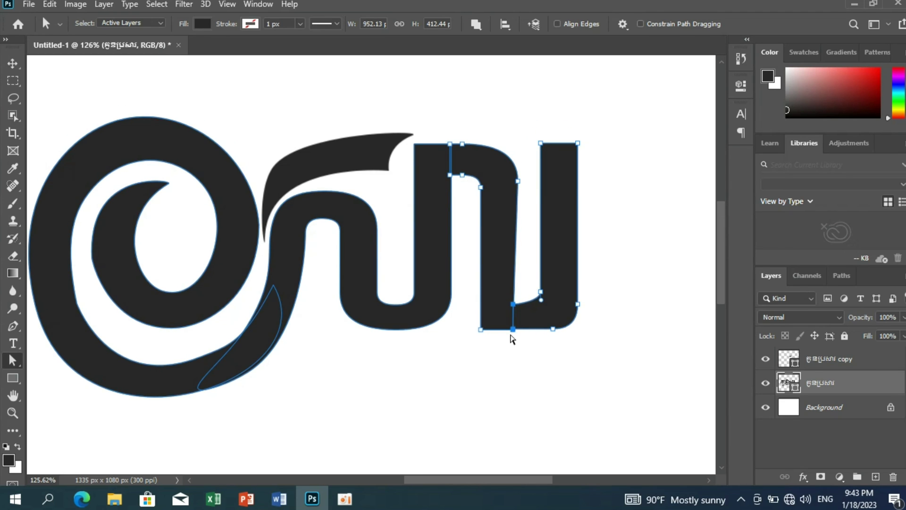
pyautogui.moveTo(545, 310); pyautogui.dragTo(608, 310)
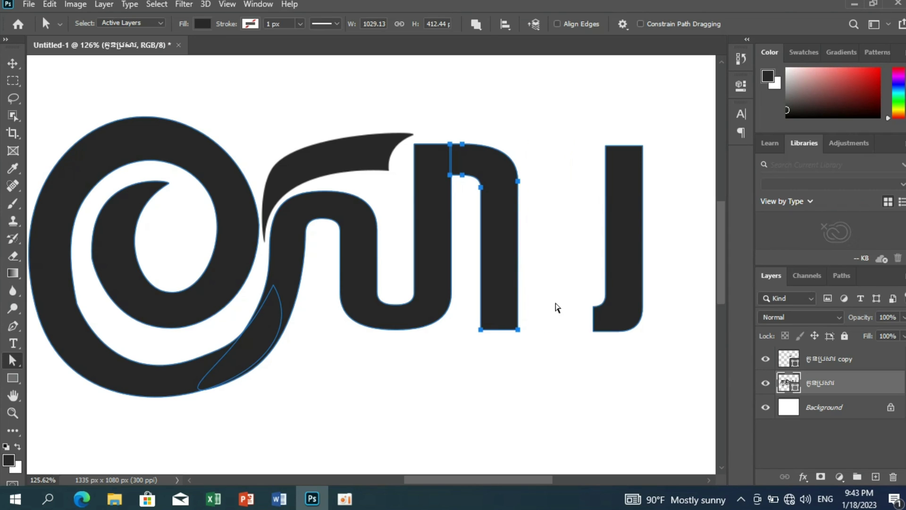
# Shift the hooked letter's left-side points further left and reposition the letter to the right
pyautogui.moveTo(573, 109); pyautogui.dragTo(655, 403)
pyautogui.moveTo(579, 295); pyautogui.dragTo(599, 346)
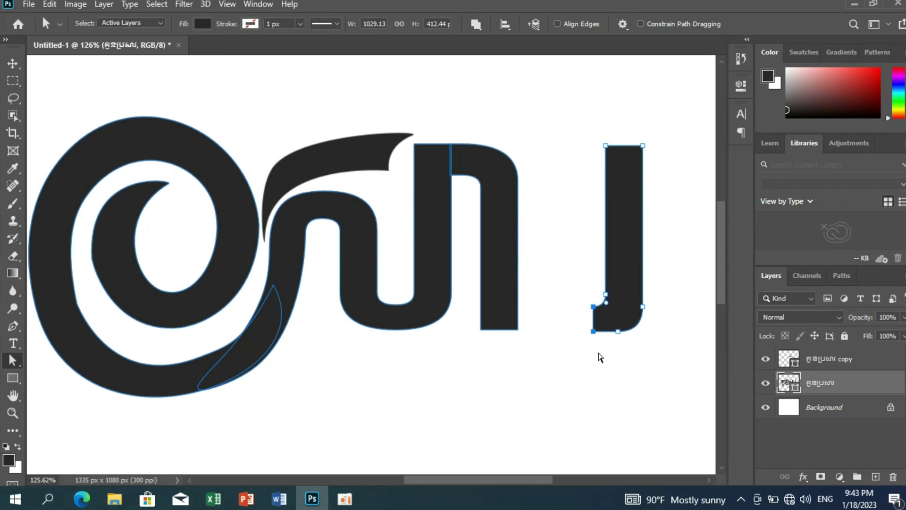
pyautogui.moveTo(578, 296)
pyautogui.mouseDown()
pyautogui.moveTo(598, 348)
pyautogui.moveTo(585, 325)
pyautogui.moveTo(583, 280)
pyautogui.mouseUp()
pyautogui.hotkey('shift', 'Left')
pyautogui.hotkey('shift', 'Left')
pyautogui.hotkey('shift', 'Left')
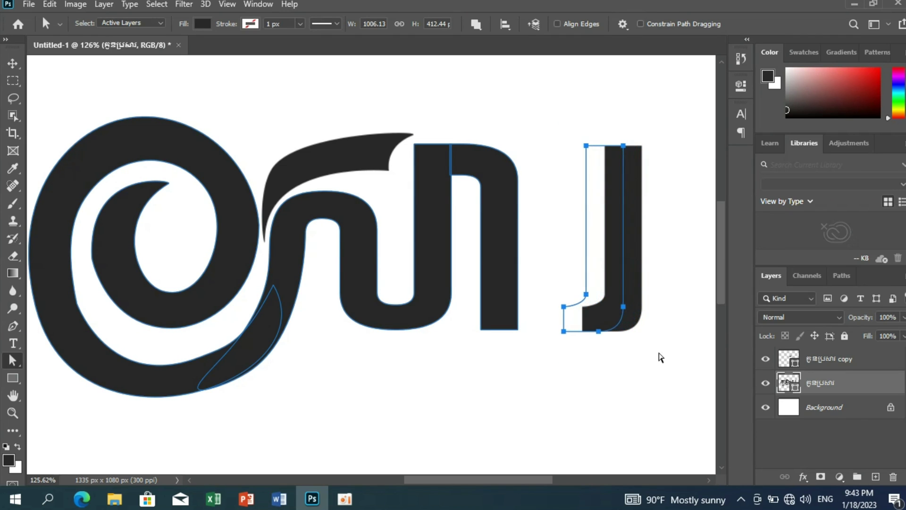
pyautogui.hotkey('shift', 'Left')
pyautogui.hotkey('shift', 'Left')
pyautogui.hotkey('shift', 'Left')
pyautogui.hotkey('shift', 'Left')
pyautogui.hotkey('shift', 'Left')
pyautogui.hotkey('shift', 'Left')
pyautogui.hotkey('shift', 'Left')
pyautogui.hotkey('shift', 'Left')
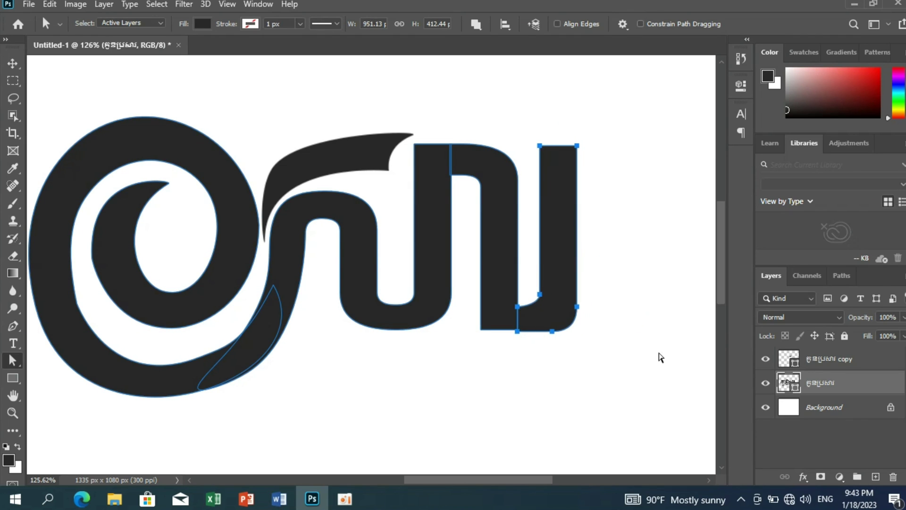
pyautogui.click(590, 371)
pyautogui.moveTo(586, 132); pyautogui.dragTo(534, 357)
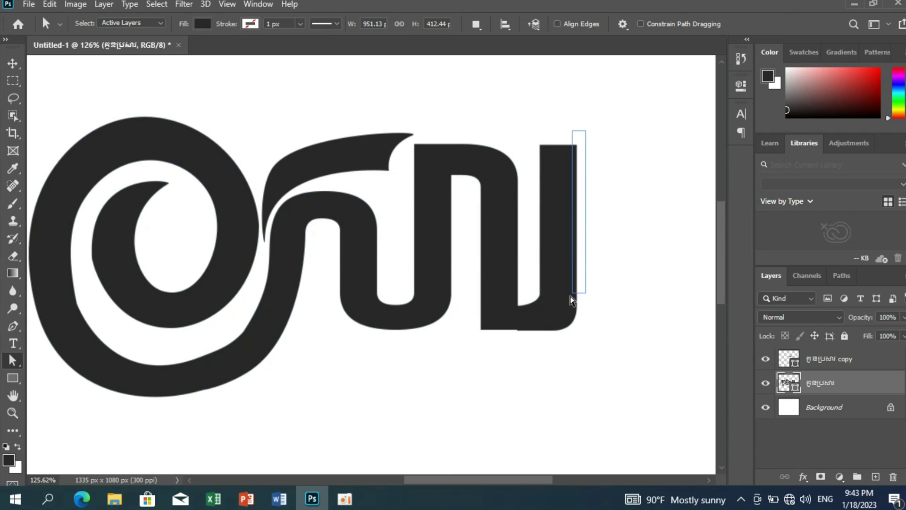
pyautogui.moveTo(545, 309); pyautogui.dragTo(611, 308)
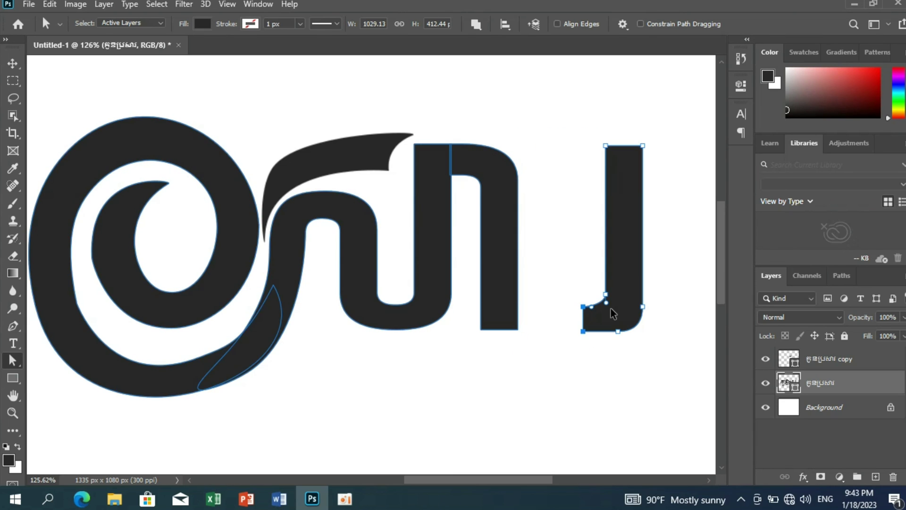
pyautogui.moveTo(586, 92); pyautogui.dragTo(654, 390)
# Transform the hooked letter leftward with Ctrl+T so it sits tight against the arched letter
pyautogui.hotkey('ctrl', 't')
pyautogui.moveTo(620, 252); pyautogui.dragTo(547, 248)
pyautogui.press('Return')
pyautogui.click(617, 319)
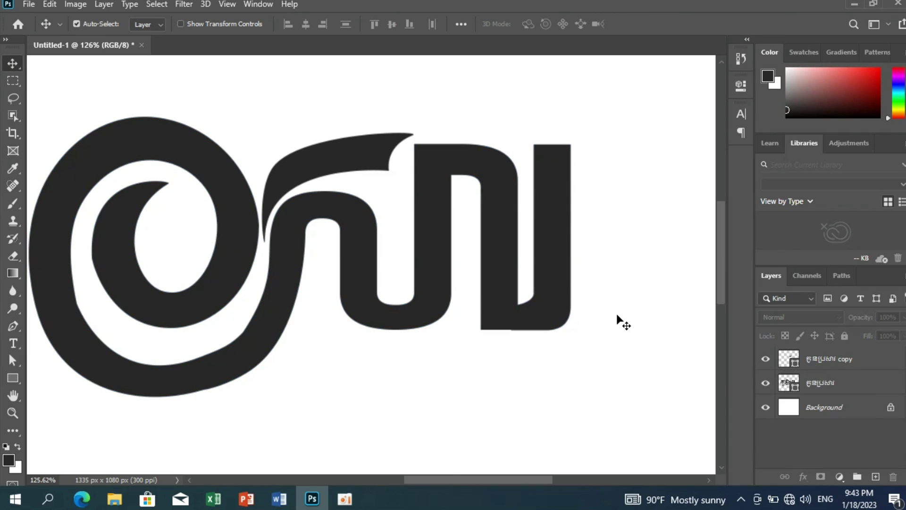
pyautogui.scroll(-1, 577, 283)
pyautogui.keyDown('alt'); pyautogui.scroll(-2, 550, 360); pyautogui.keyUp('alt')
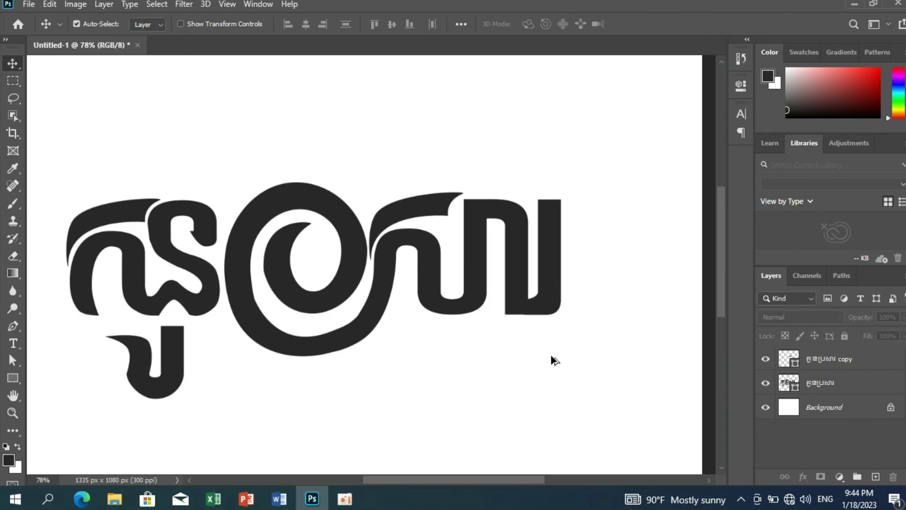
pyautogui.keyDown('alt'); pyautogui.scroll(-2, 555, 358); pyautogui.keyUp('alt')
pyautogui.keyDown('alt'); pyautogui.scroll(1, 548, 337); pyautogui.keyUp('alt')
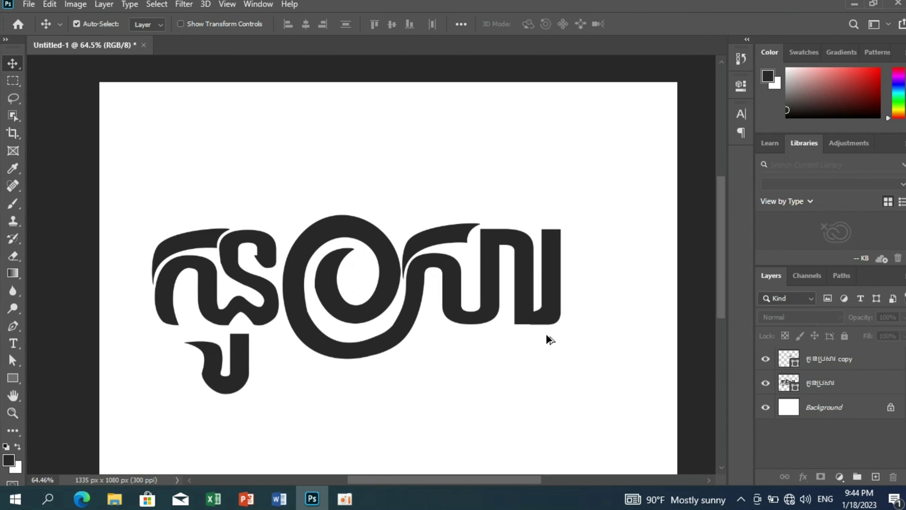
pyautogui.keyDown('alt'); pyautogui.scroll(1, 547, 338); pyautogui.keyUp('alt')
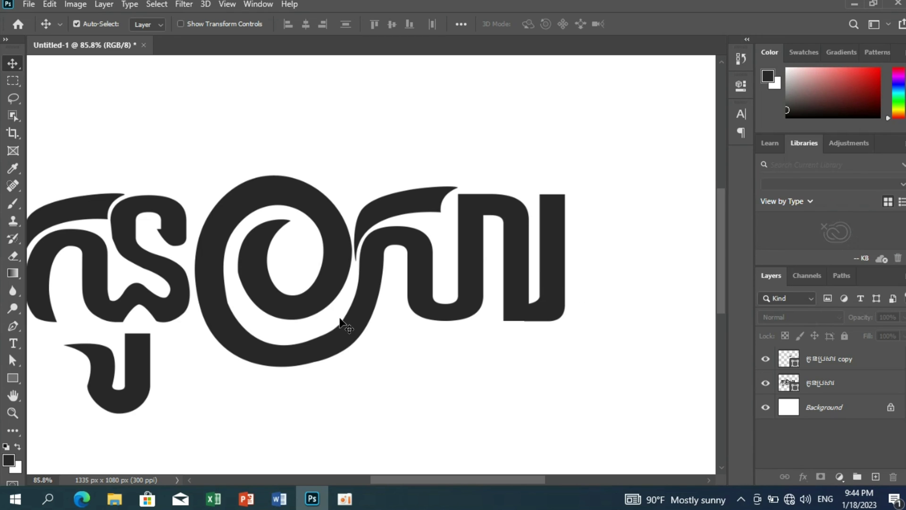
# Slant the final letter's left-stem bottom and adjust its right stem's lower points into a rounded corner
pyautogui.click(13, 360)
pyautogui.moveTo(495, 304); pyautogui.dragTo(575, 346)
pyautogui.scroll(1, 575, 347)
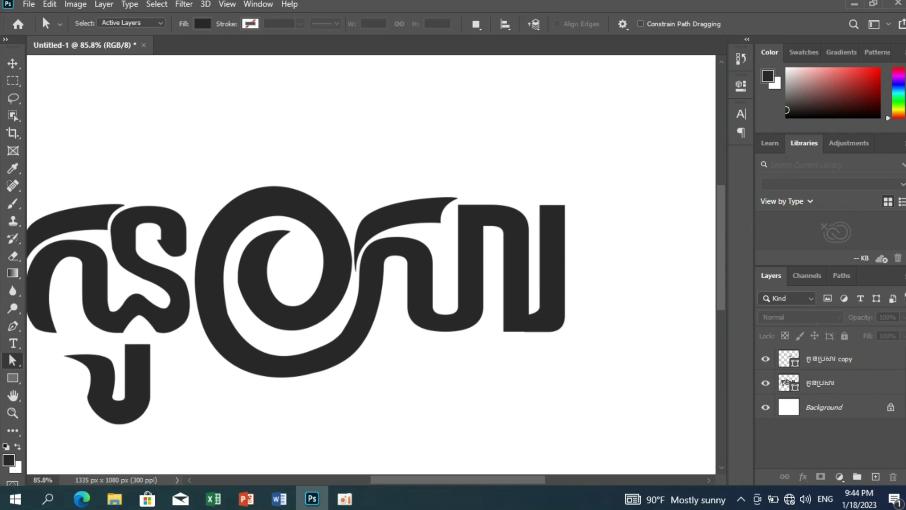
pyautogui.click(819, 382)
pyautogui.click(506, 328)
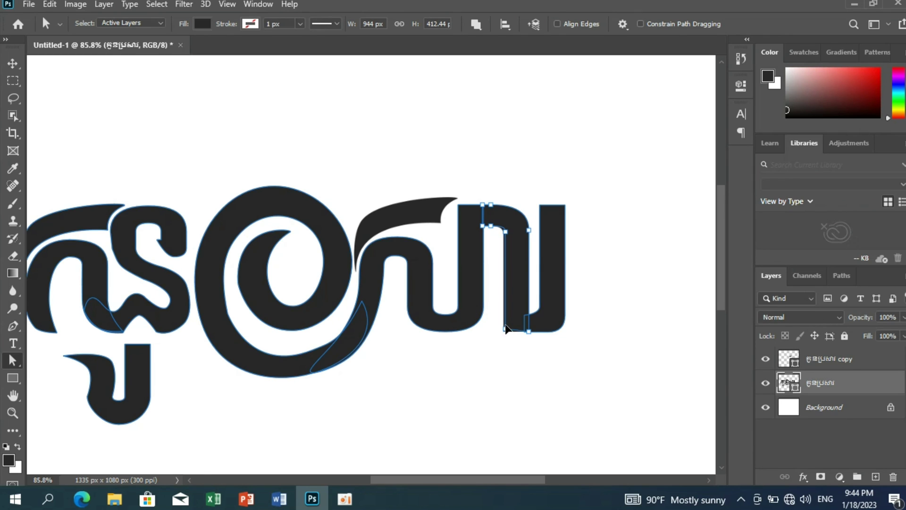
pyautogui.moveTo(504, 329); pyautogui.dragTo(530, 331)
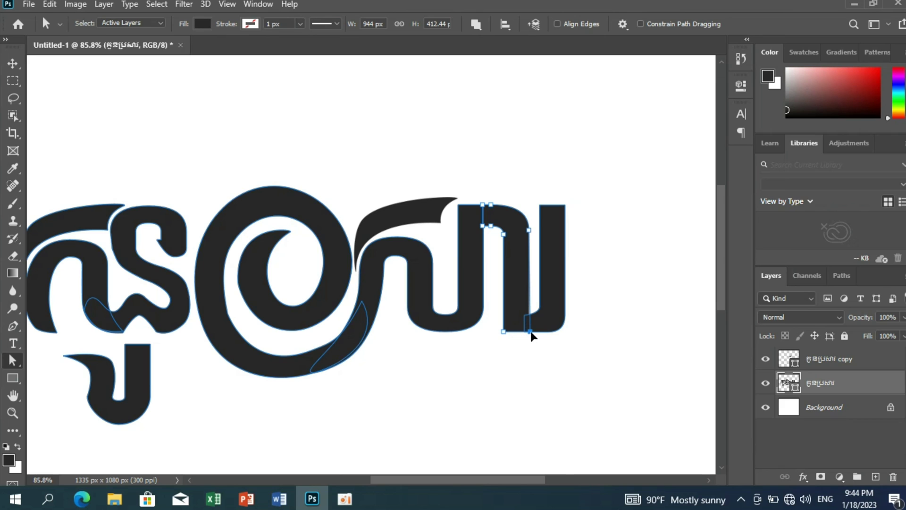
pyautogui.click(553, 347)
pyautogui.moveTo(576, 311); pyautogui.dragTo(531, 342)
pyautogui.click(531, 331)
pyautogui.moveTo(576, 303)
pyautogui.mouseDown()
pyautogui.moveTo(538, 338)
pyautogui.moveTo(517, 331)
pyautogui.mouseUp()
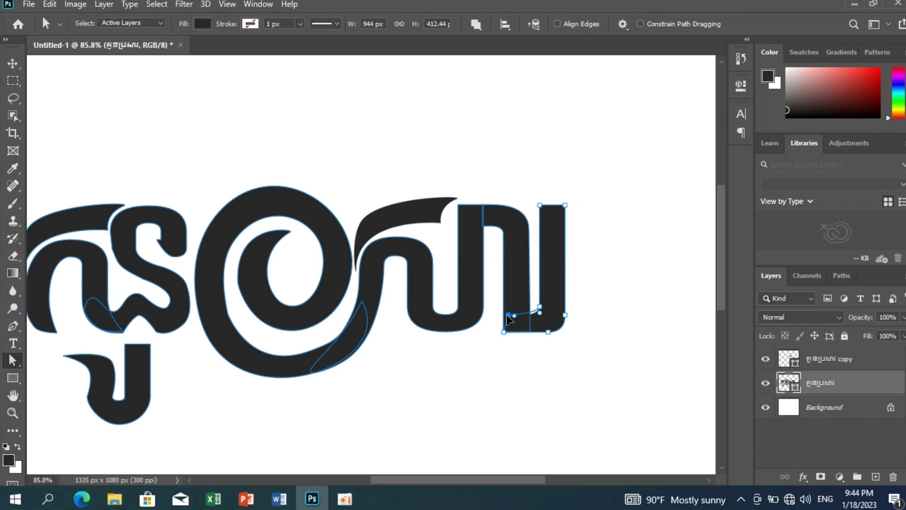
pyautogui.click(556, 351)
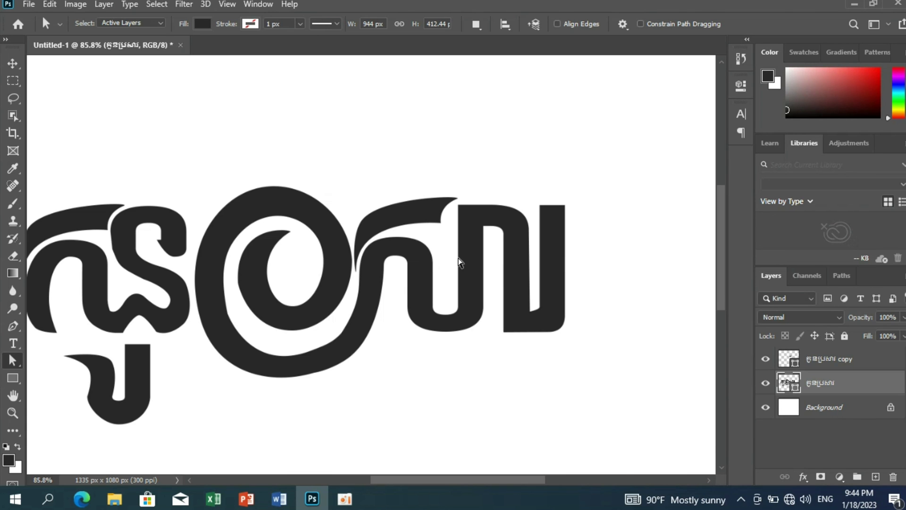
pyautogui.scroll(-2, 415, 283)
pyautogui.scroll(-2, 376, 319)
pyautogui.moveTo(382, 329)
pyautogui.mouseDown()
pyautogui.moveTo(481, 344)
pyautogui.moveTo(410, 330)
pyautogui.mouseUp()
# Select the final letter's points and round off the right stem's top-left corner with the Pen
pyautogui.scroll(1, 550, 261)
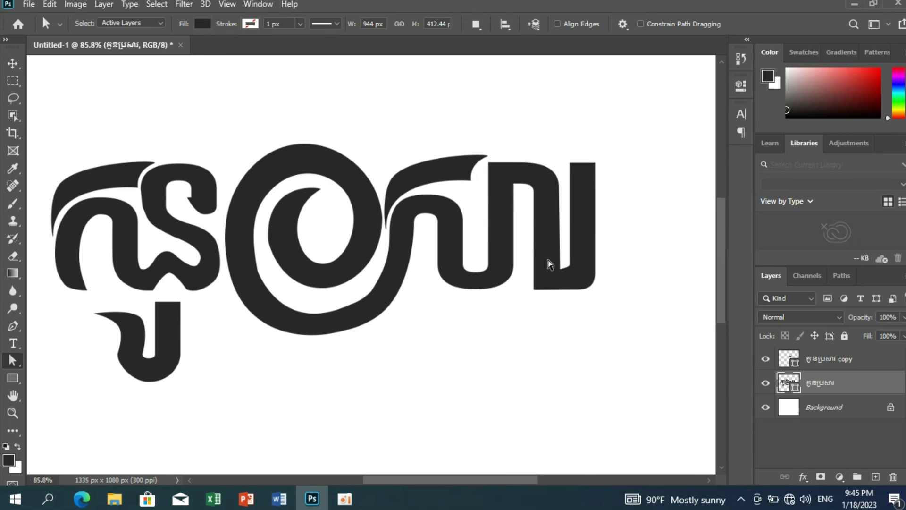
pyautogui.scroll(1, 562, 260)
pyautogui.scroll(1, 572, 259)
pyautogui.moveTo(607, 141); pyautogui.dragTo(507, 216)
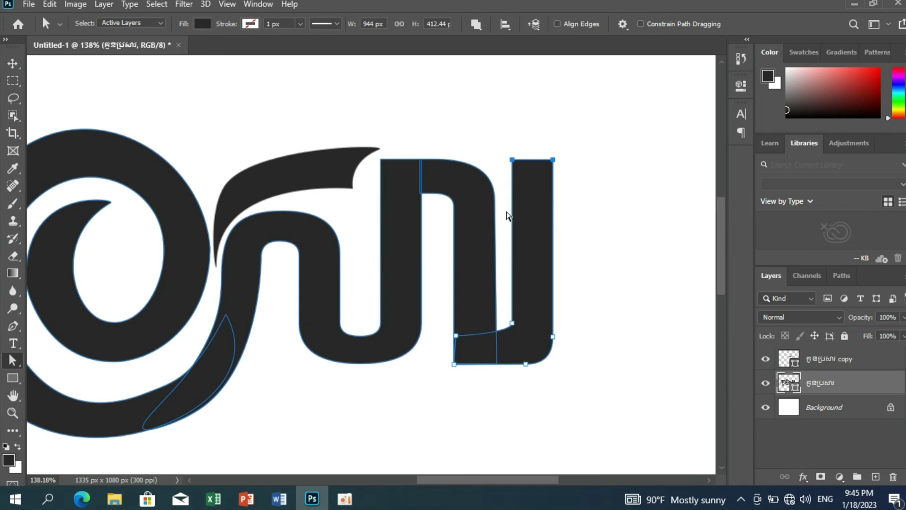
pyautogui.press('p')
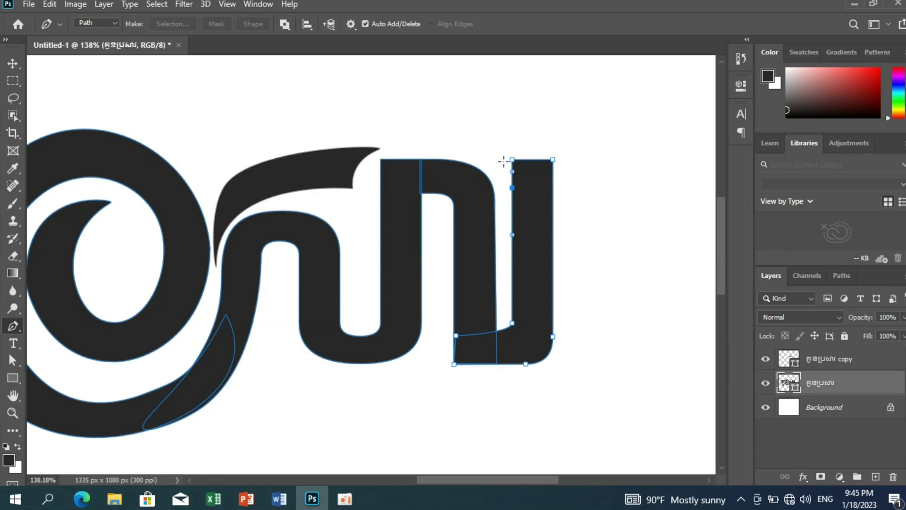
pyautogui.moveTo(511, 160); pyautogui.dragTo(589, 170)
# Draw a curved anchor on the spiral's outer edge, then undo the unwanted curve
pyautogui.scroll(-1, 582, 229)
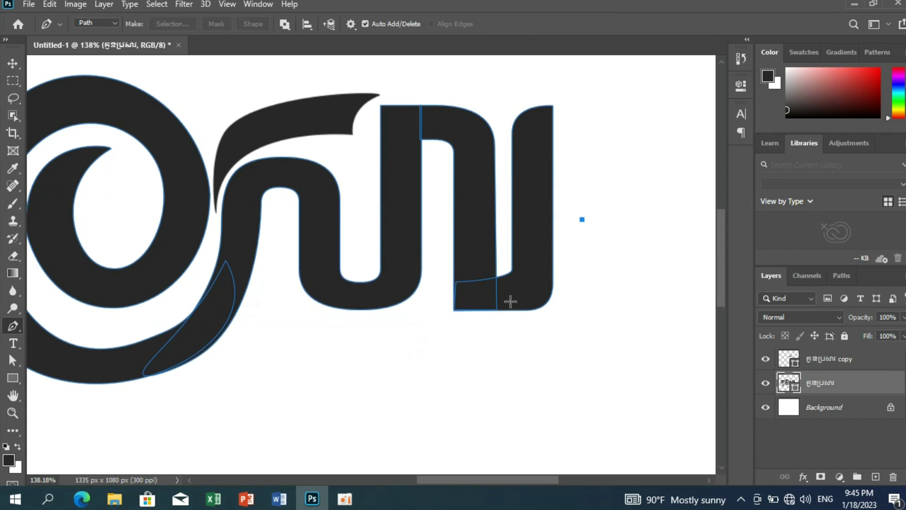
pyautogui.scroll(1, 510, 300)
pyautogui.scroll(1, 452, 266)
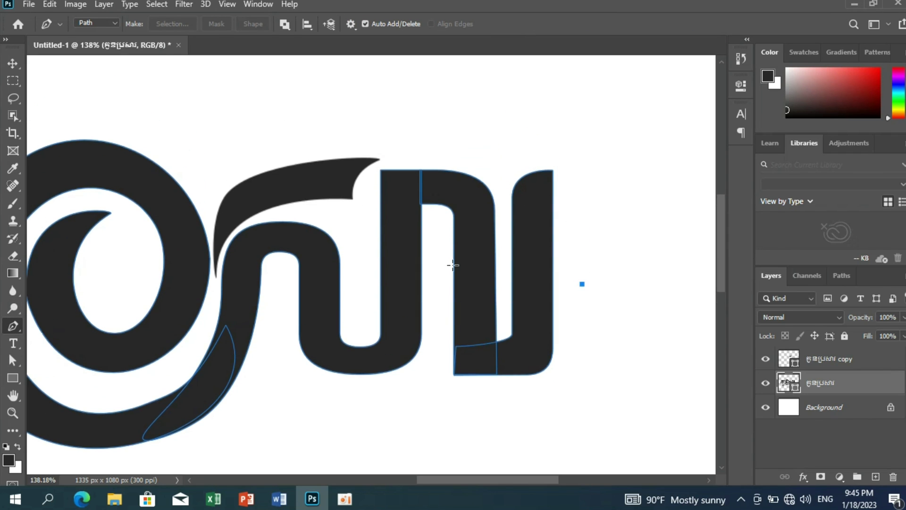
pyautogui.scroll(-2, 452, 264)
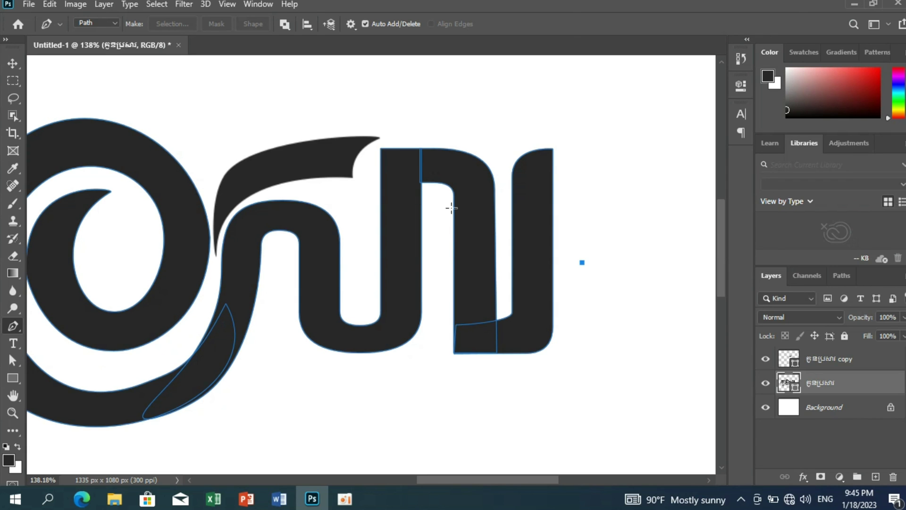
pyautogui.moveTo(434, 125); pyautogui.dragTo(687, 87)
pyautogui.moveTo(303, 224); pyautogui.dragTo(311, 278)
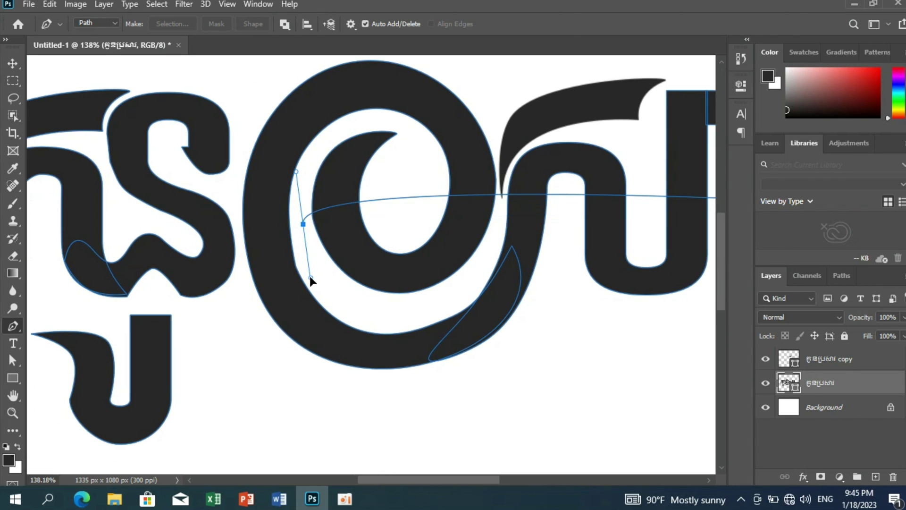
pyautogui.hotkey('ctrl', 'z')
# Select the spiral path and nudge an anchor to smooth its inner edge
pyautogui.press('a')
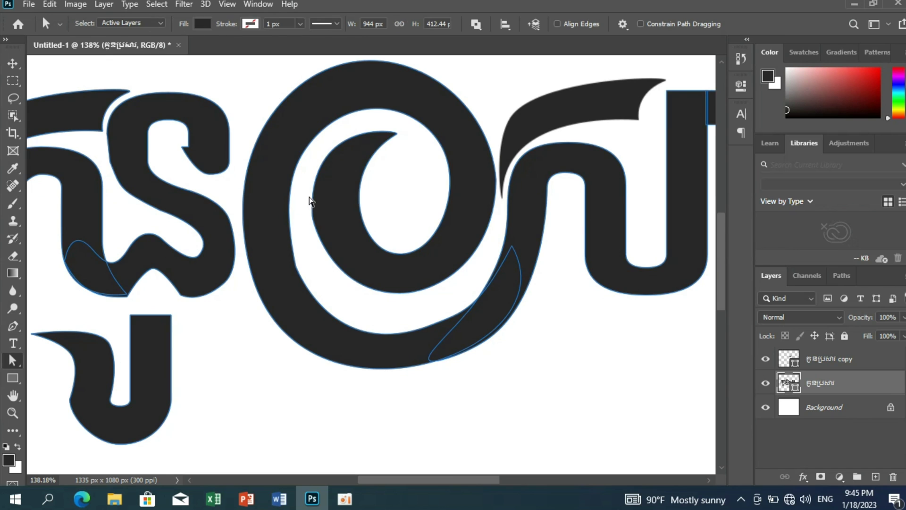
pyautogui.click(309, 197)
pyautogui.scroll(5, 314, 217)
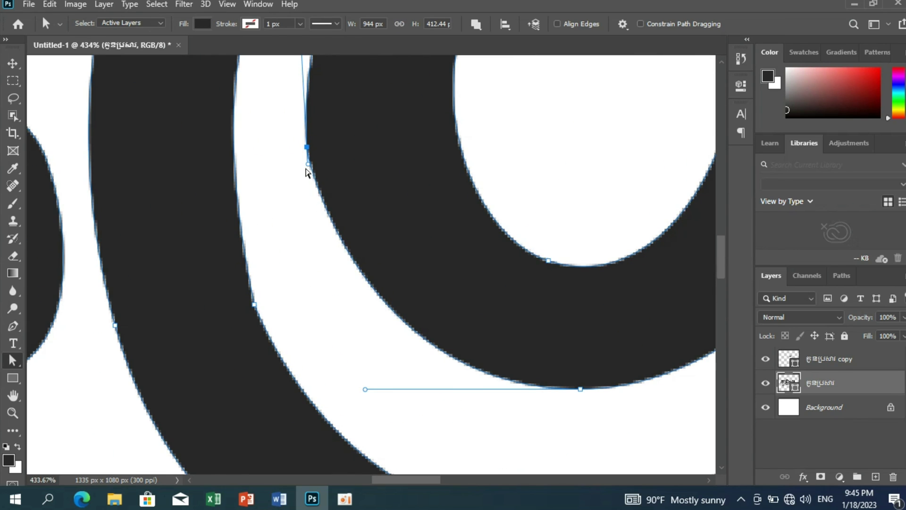
pyautogui.scroll(2, 307, 202)
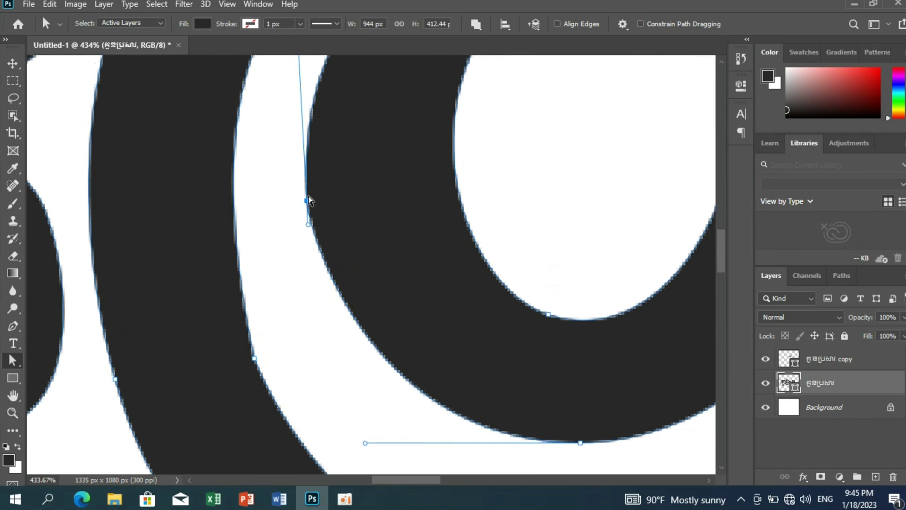
pyautogui.scroll(1, 307, 225)
pyautogui.moveTo(307, 225); pyautogui.dragTo(310, 226)
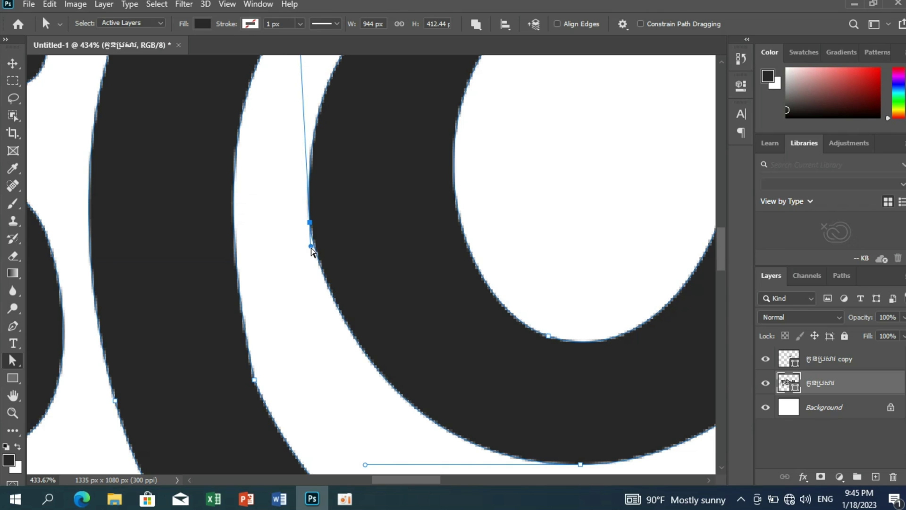
pyautogui.scroll(-2, 244, 321)
pyautogui.scroll(-1, 254, 321)
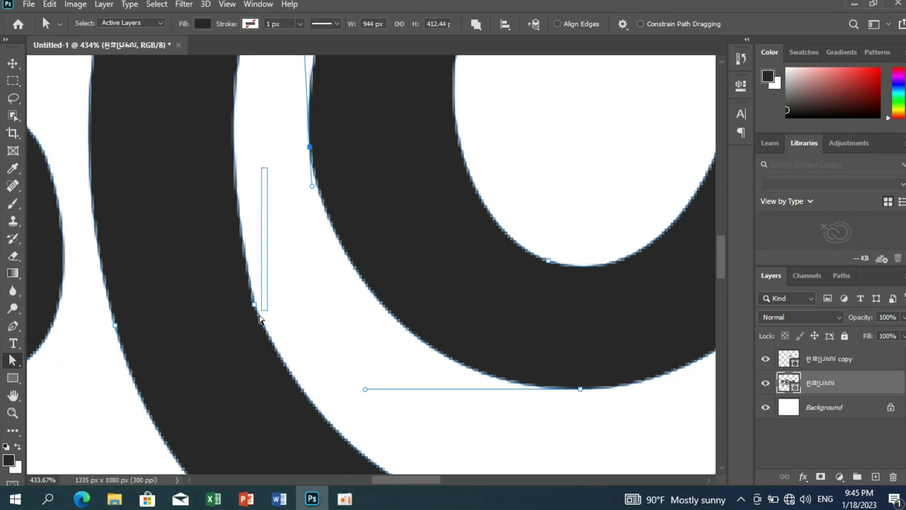
pyautogui.click(255, 306)
pyautogui.scroll(2, 236, 330)
# Add an anchor on the spiral's outer edge and pull it slightly left
pyautogui.press('p')
pyautogui.click(233, 179)
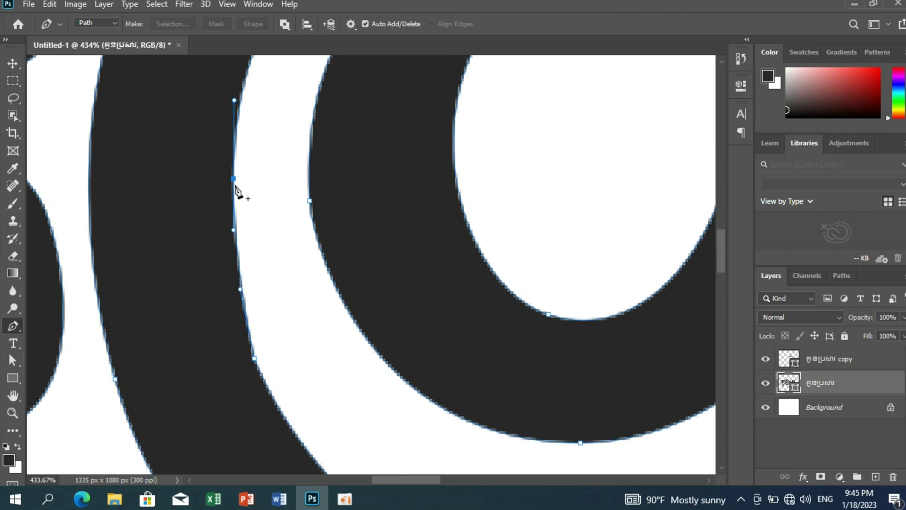
pyautogui.press('a')
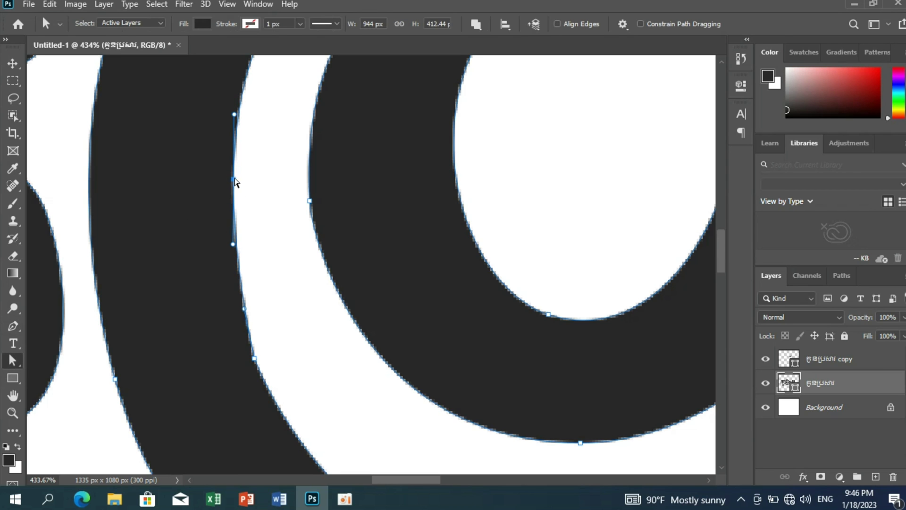
pyautogui.moveTo(233, 179); pyautogui.dragTo(229, 179)
pyautogui.scroll(-1, 234, 255)
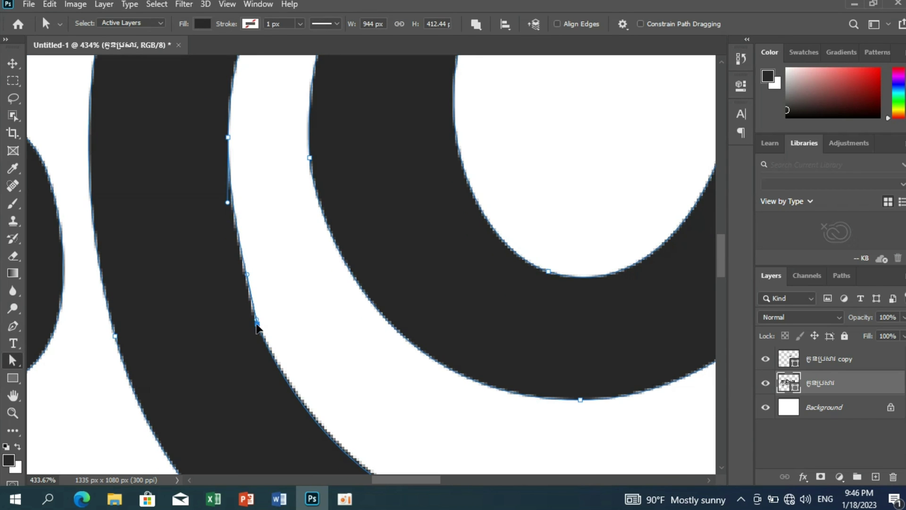
# Adjust the remaining anchors to refine the lower sweep and inner left curve
pyautogui.moveTo(255, 315); pyautogui.dragTo(257, 323)
pyautogui.scroll(-3, 277, 306)
pyautogui.scroll(-5, 288, 292)
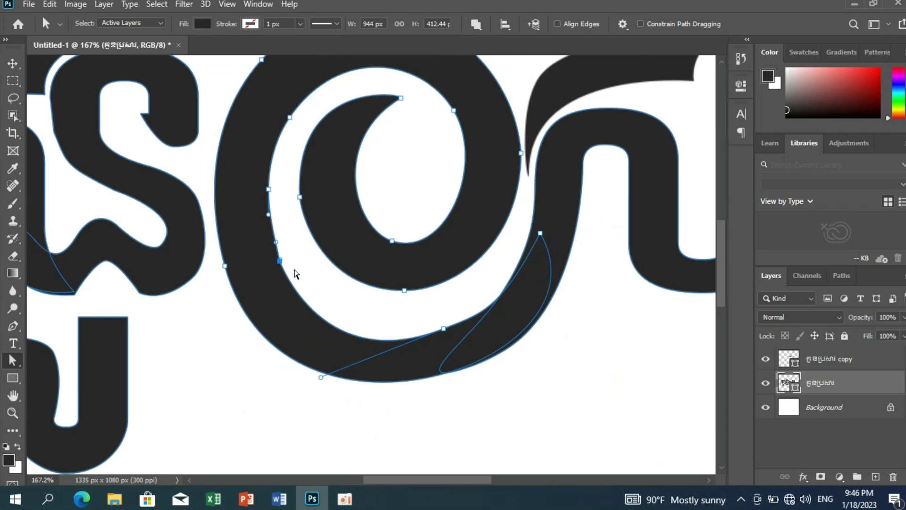
pyautogui.moveTo(275, 243); pyautogui.dragTo(279, 237)
pyautogui.scroll(-1, 278, 251)
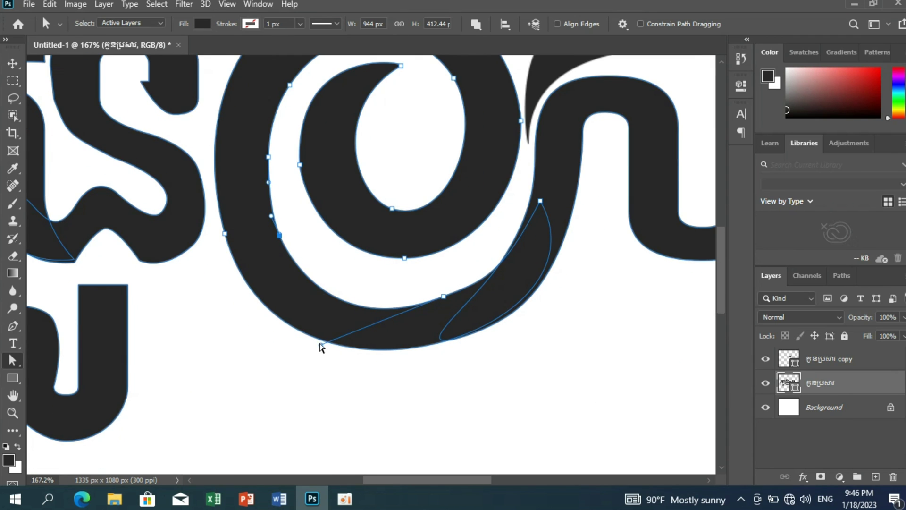
pyautogui.moveTo(321, 344); pyautogui.dragTo(328, 341)
pyautogui.scroll(2, 557, 311)
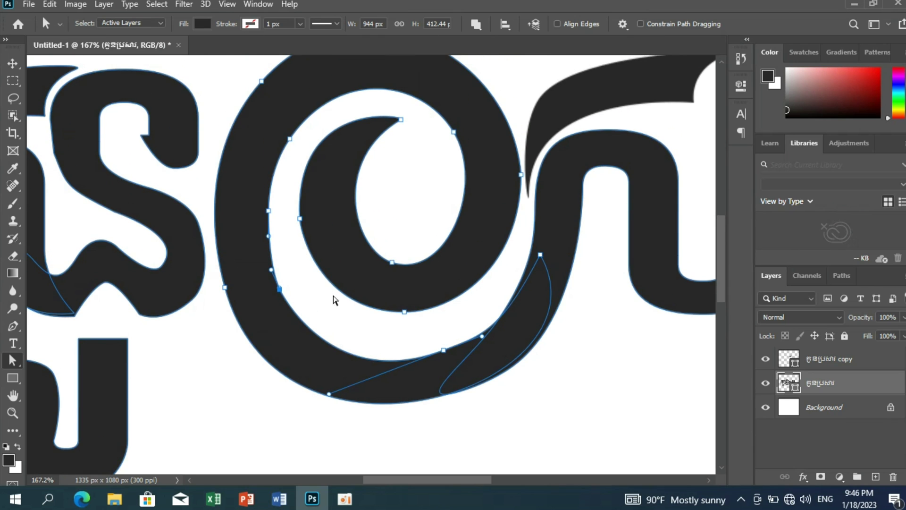
pyautogui.moveTo(269, 236); pyautogui.dragTo(262, 203)
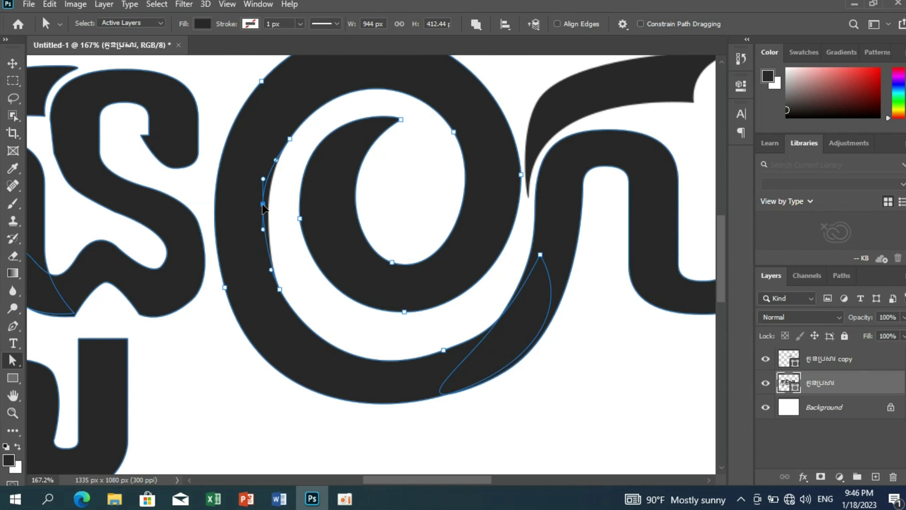
pyautogui.scroll(-5, 722, 234)
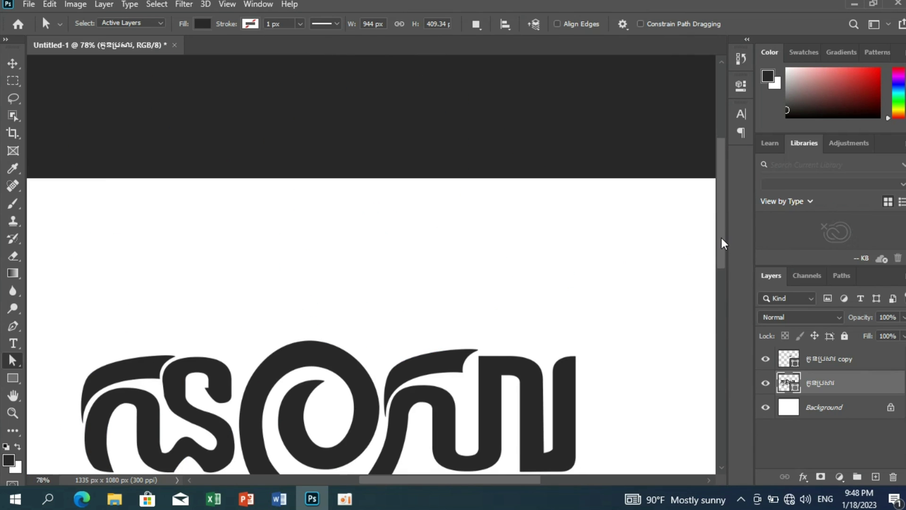
# Marquee-select and tidy the anchors along the glyphs' bottom edges, then deselect
pyautogui.scroll(-5, 721, 241)
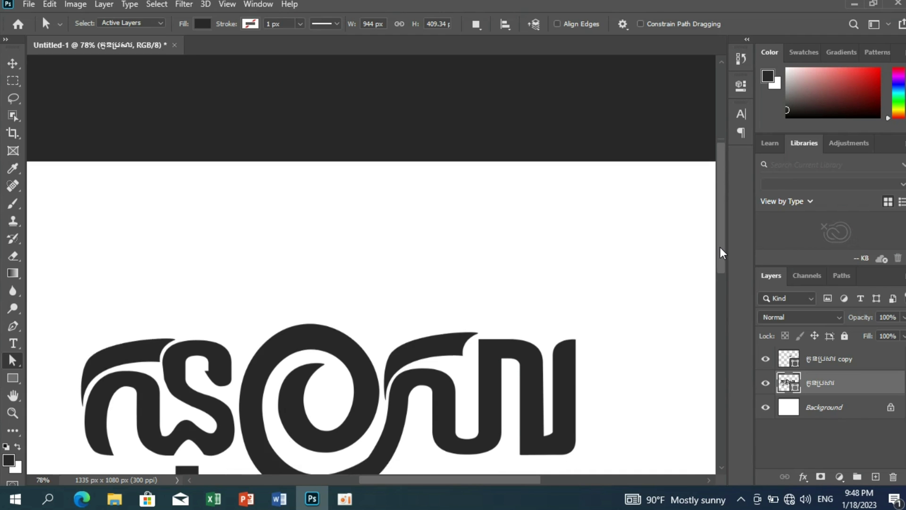
pyautogui.moveTo(614, 225); pyautogui.dragTo(514, 243)
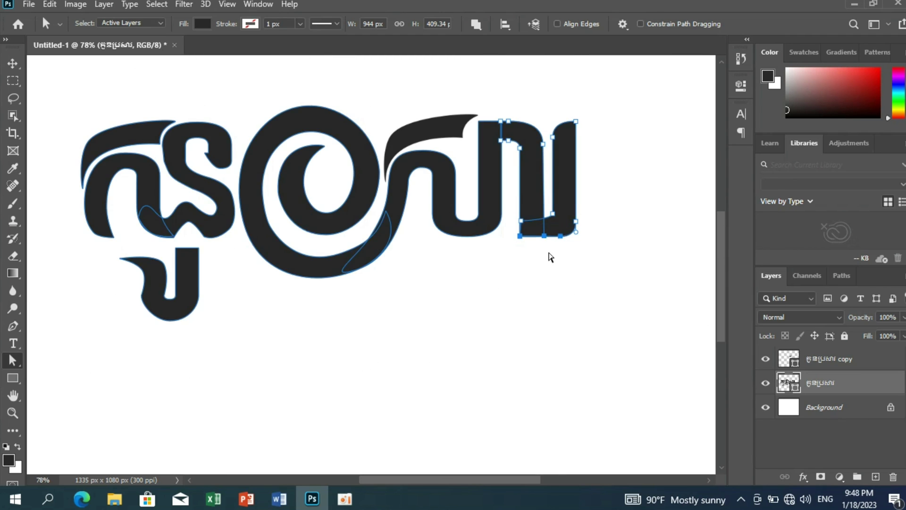
pyautogui.press('Escape')
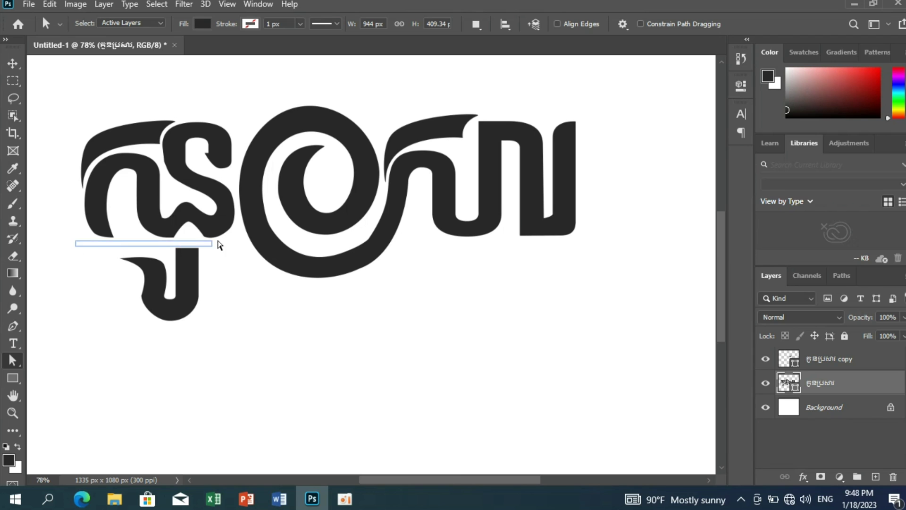
pyautogui.moveTo(71, 238); pyautogui.dragTo(232, 230)
pyautogui.press('Escape')
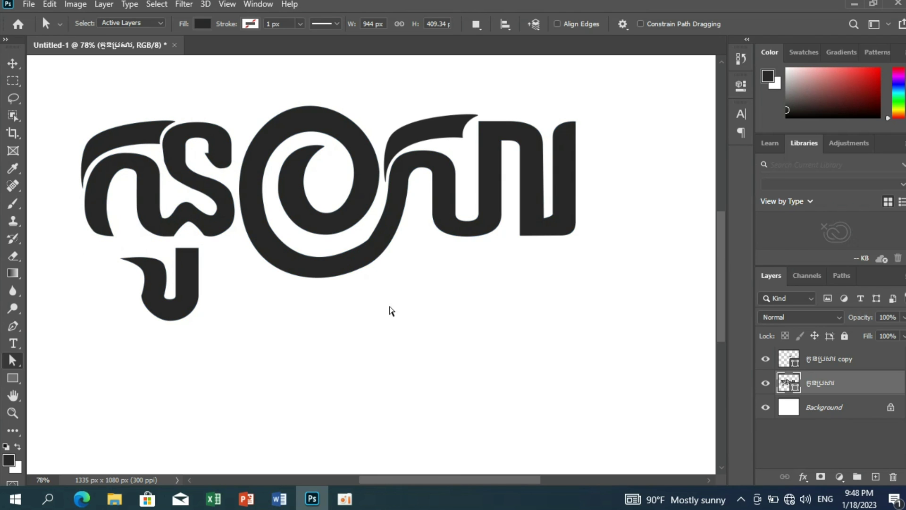
# Review the finished Khmer lettering as white 3D text with pink outlines
pyautogui.scroll(1, 613, 264)
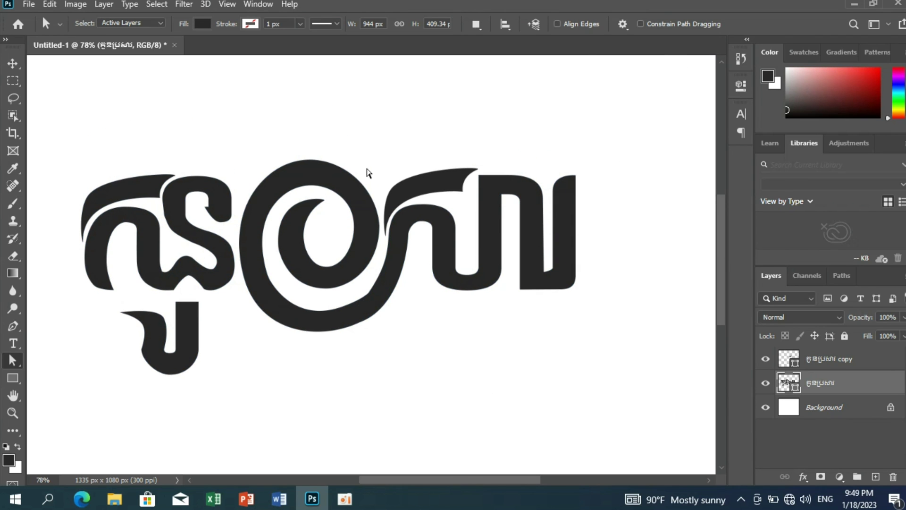
pyautogui.scroll(-2, 366, 189)
pyautogui.scroll(-1, 367, 192)
pyautogui.scroll(-1, 368, 192)
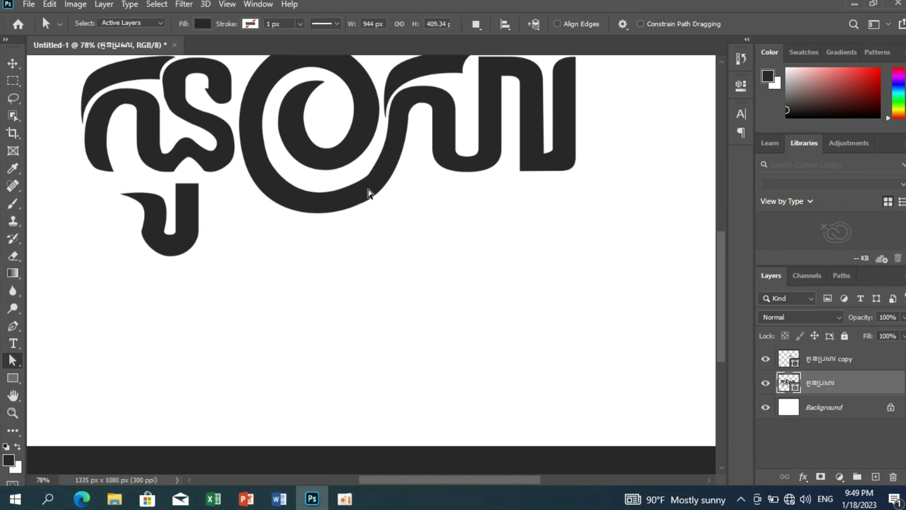
pyautogui.scroll(4, 369, 191)
pyautogui.scroll(1, 158, 169)
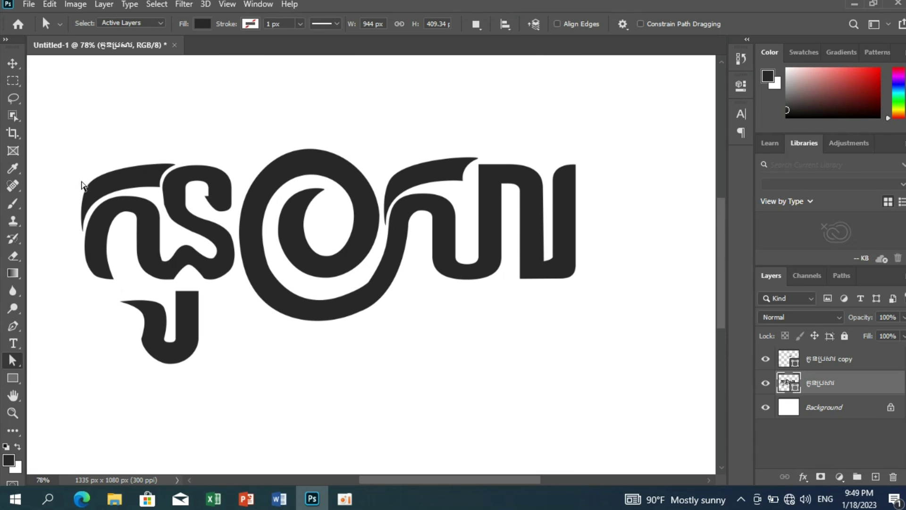
pyautogui.scroll(-2, 363, 194)
pyautogui.scroll(-2, 368, 203)
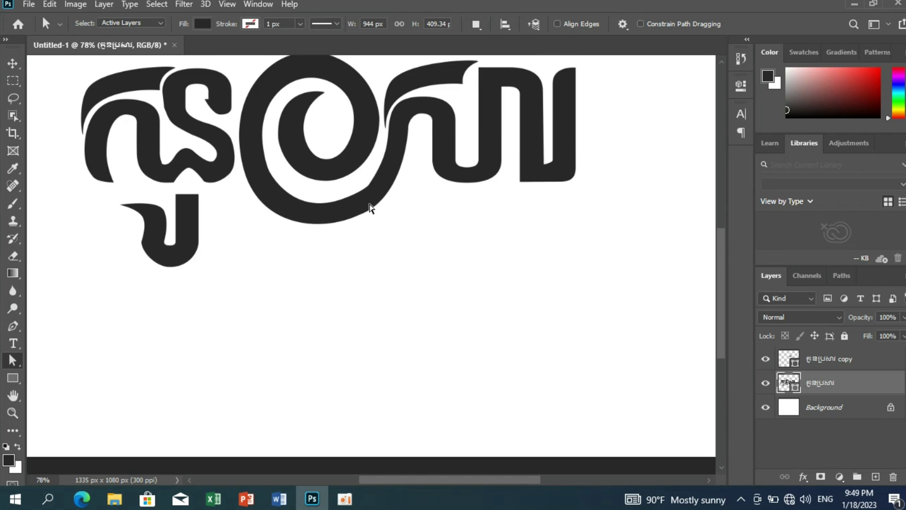
pyautogui.scroll(-1, 370, 207)
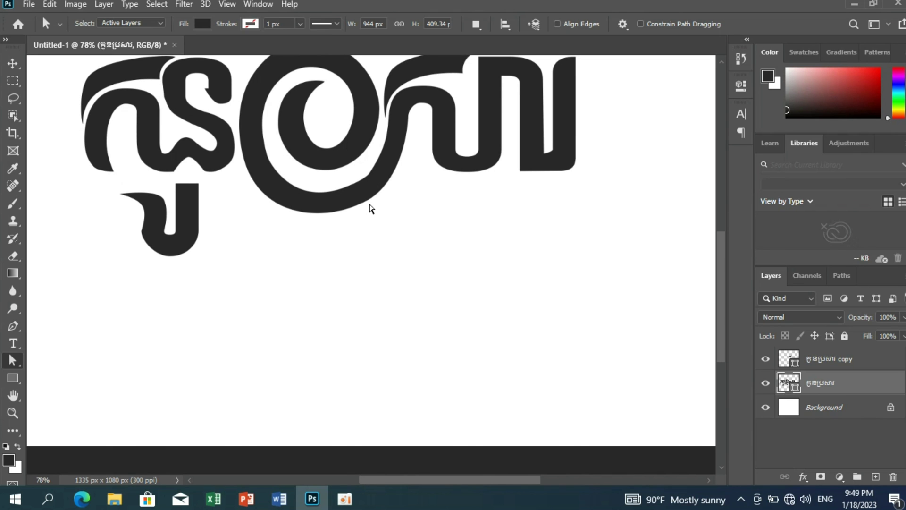
pyautogui.scroll(2, 371, 208)
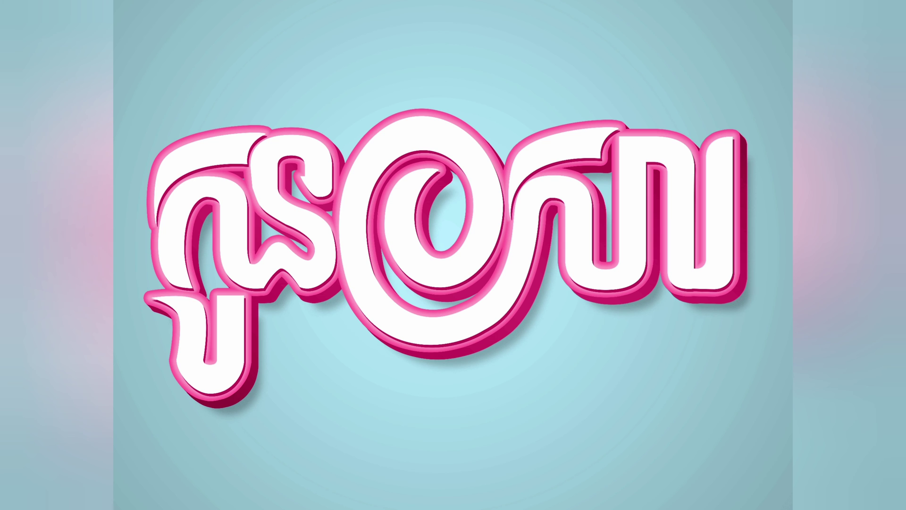